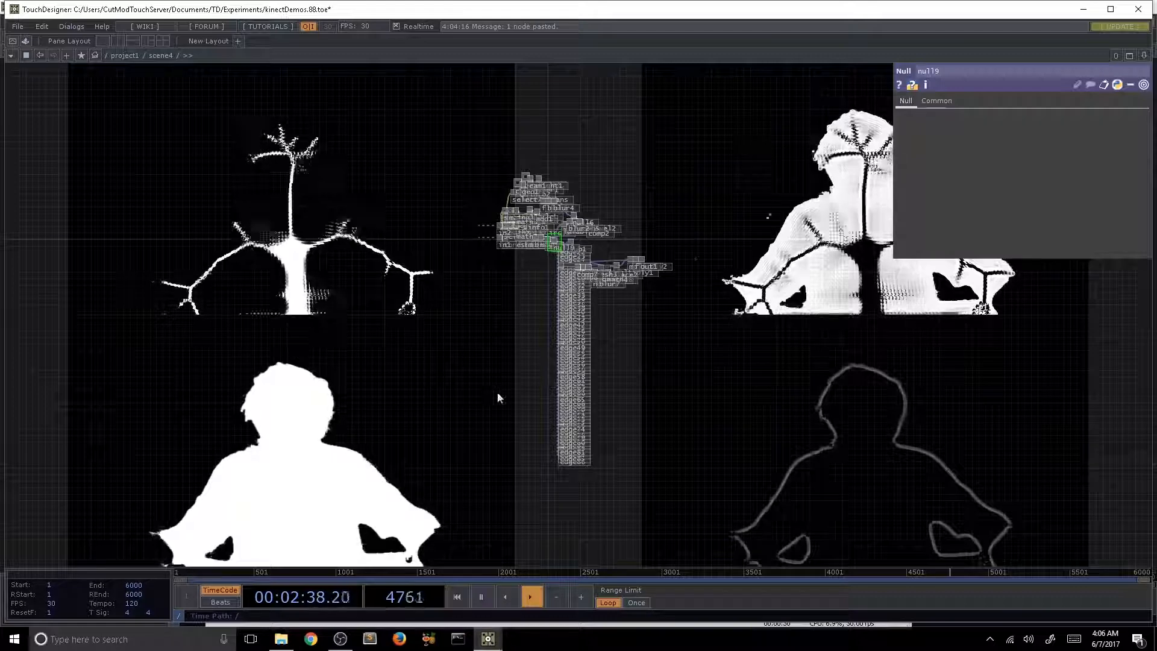
Step: Pause playback in the kinectDemos project and switch to the CuMod_Kinect_Silhouette_EdgeFX project
{"action": "key", "text": "space"}
{"action": "key", "text": "alt+Tab"}
{"action": "key", "text": "alt+Tab"}
{"action": "key", "text": "alt+Tab"}
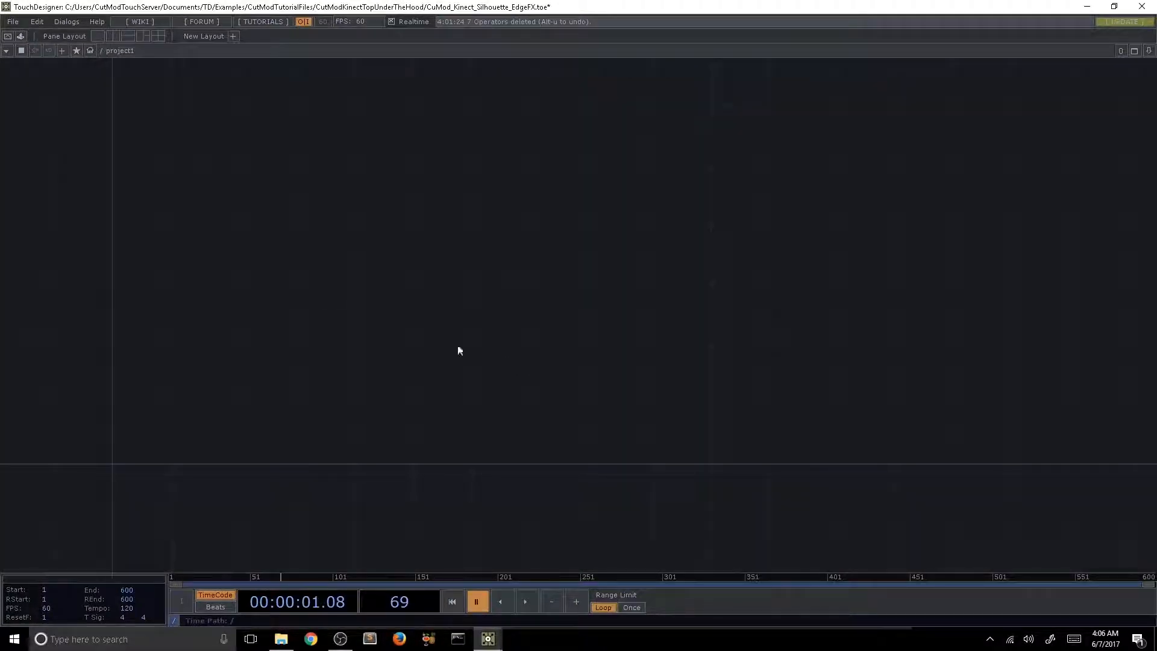
Step: Add a Kinect TOP to the empty project1 network and set its image to Player Index
{"action": "key", "text": "Tab"}
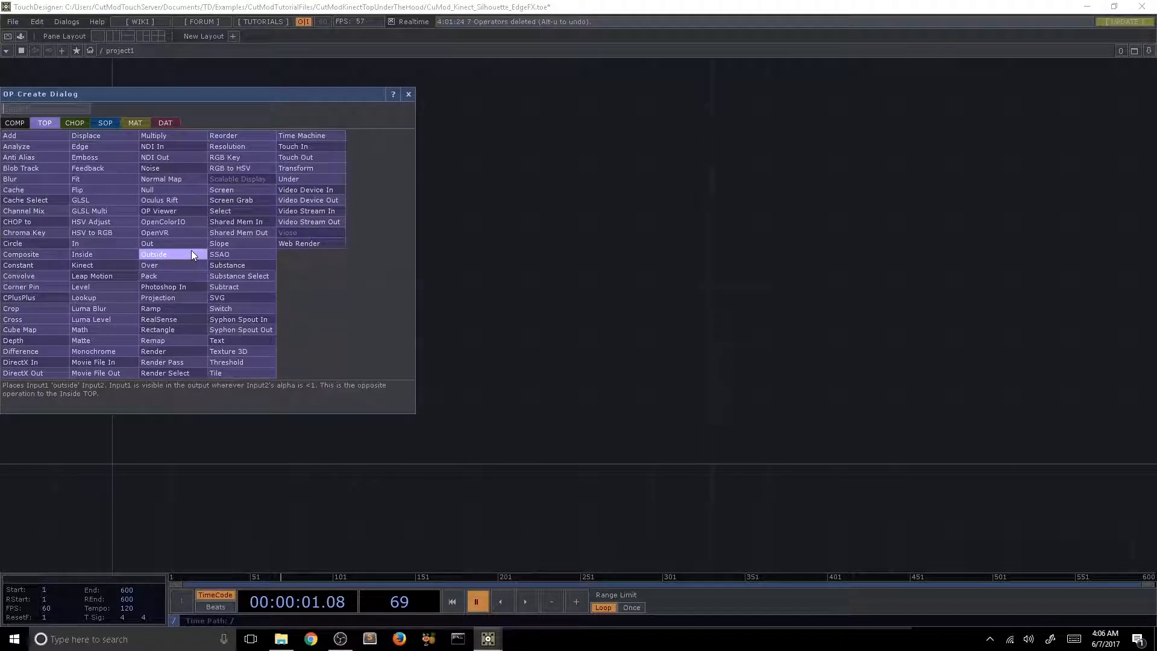
{"action": "left_click", "coordinate": [97, 267]}
{"action": "left_click", "coordinate": [215, 281]}
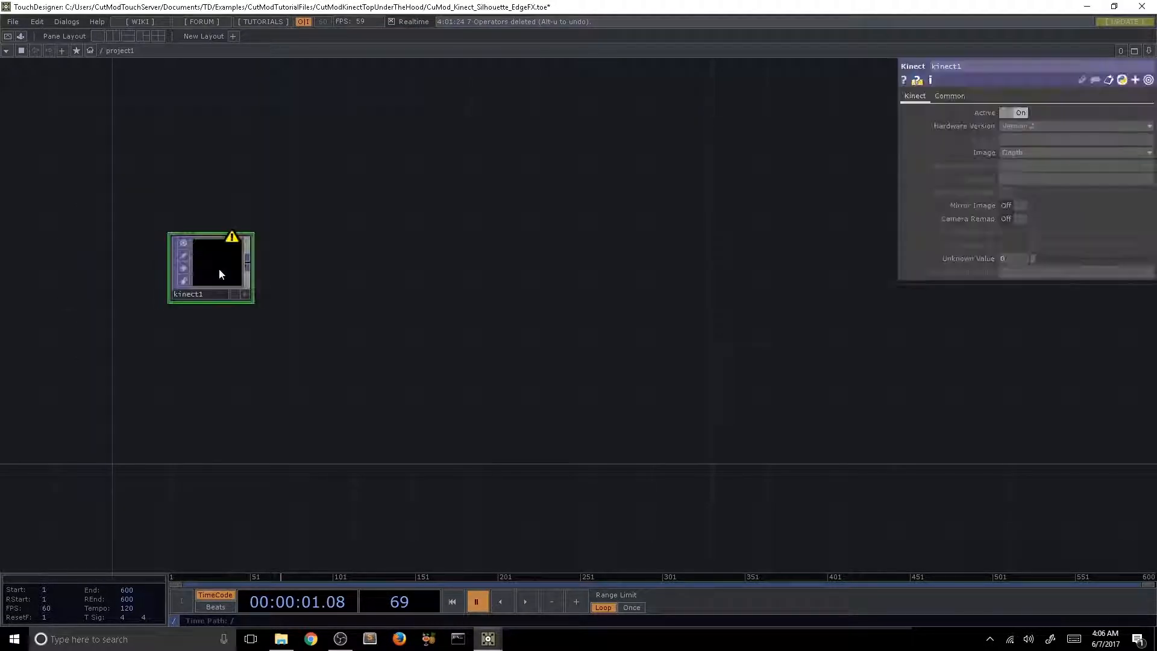
{"action": "left_click", "coordinate": [1021, 152]}
{"action": "left_click", "coordinate": [1035, 198]}
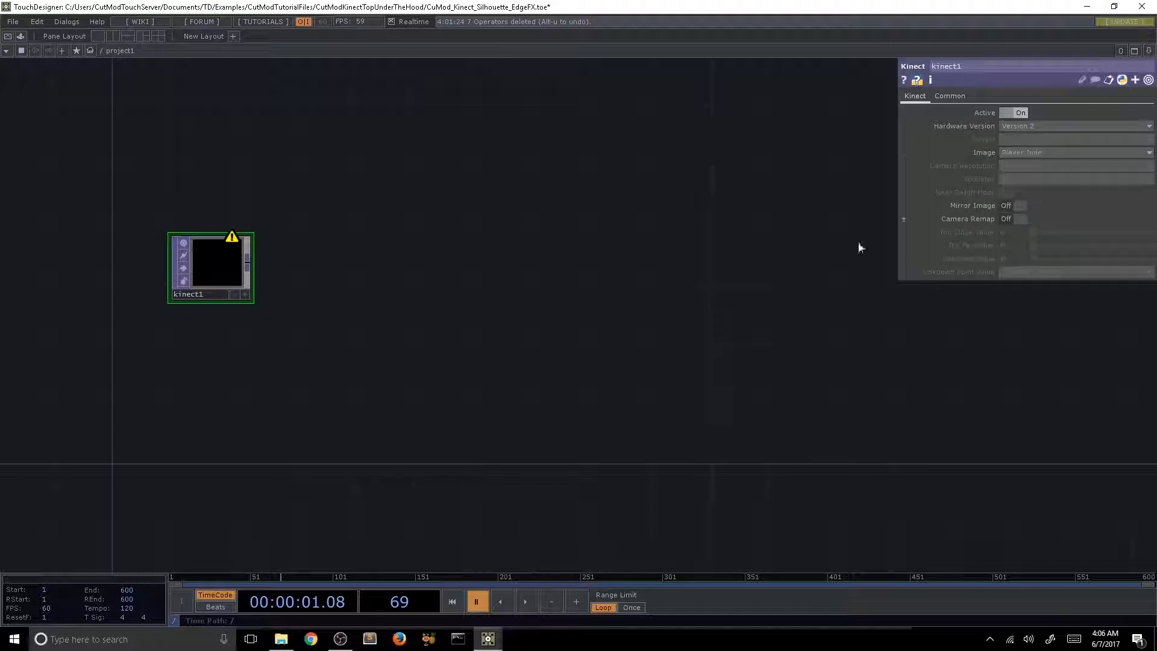
Step: Start the timeline playback and inspect the Kinect node's live image
{"action": "middle_click_drag", "start_coordinate": [403, 309], "coordinate": [373, 356]}
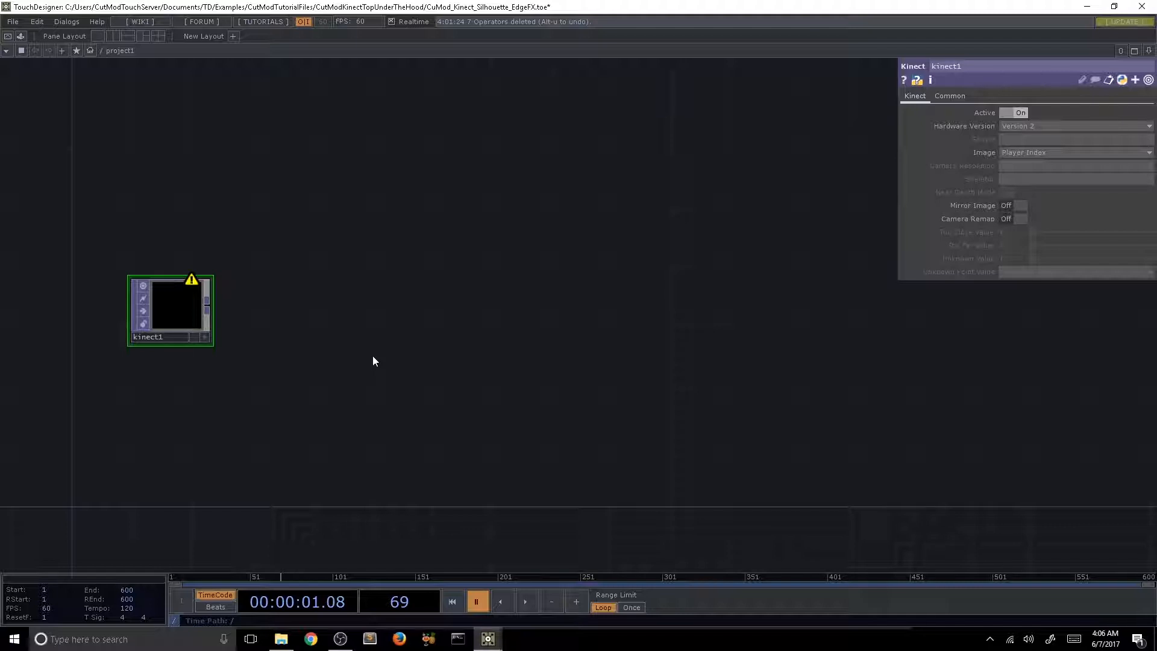
{"action": "key", "text": "space"}
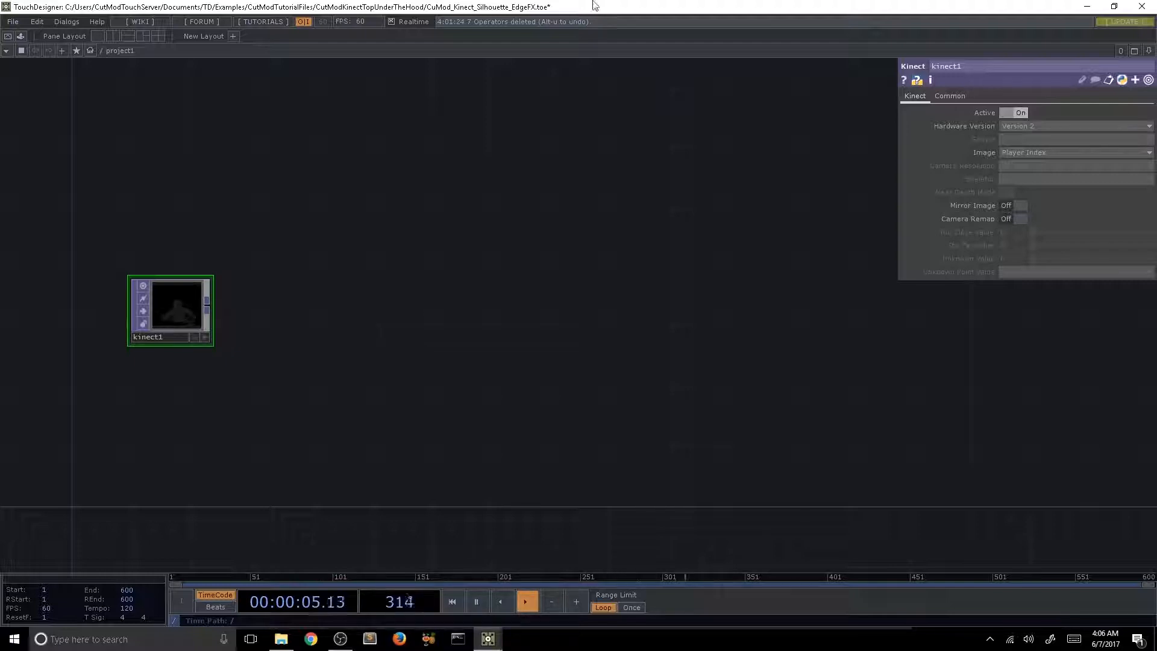
{"action": "scroll", "coordinate": [207, 310], "scroll_direction": "up", "scroll_amount": 3}
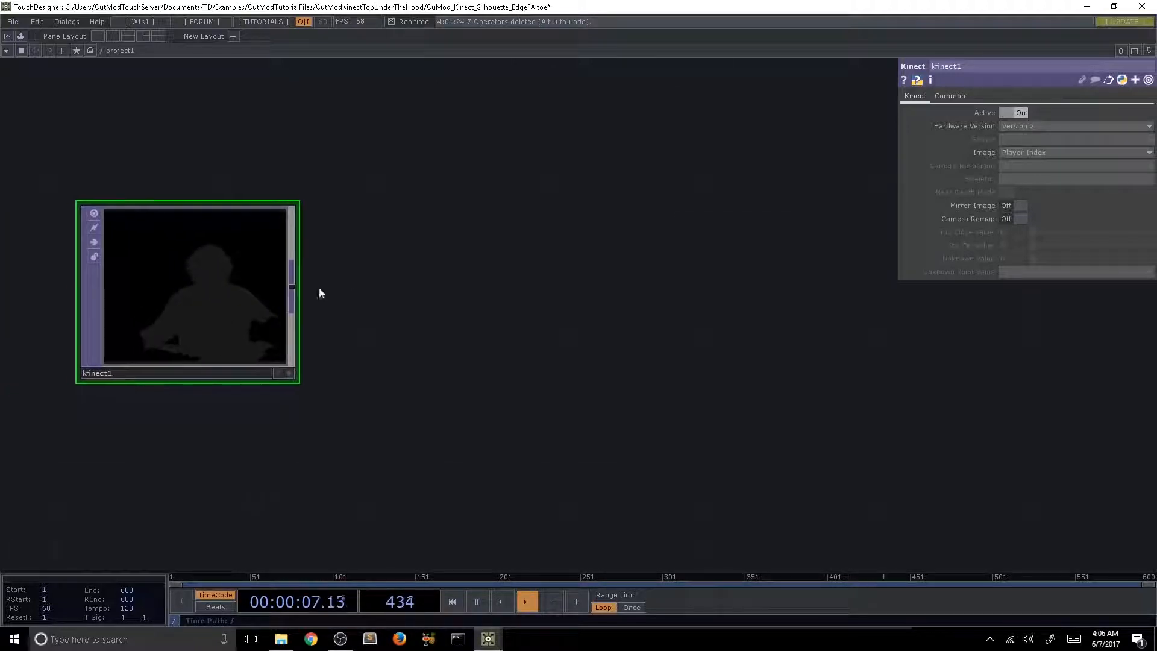
Step: Add a Threshold TOP connected to the Kinect node's output
{"action": "scroll", "coordinate": [319, 294], "scroll_direction": "down", "scroll_amount": 2}
{"action": "right_click", "coordinate": [299, 285]}
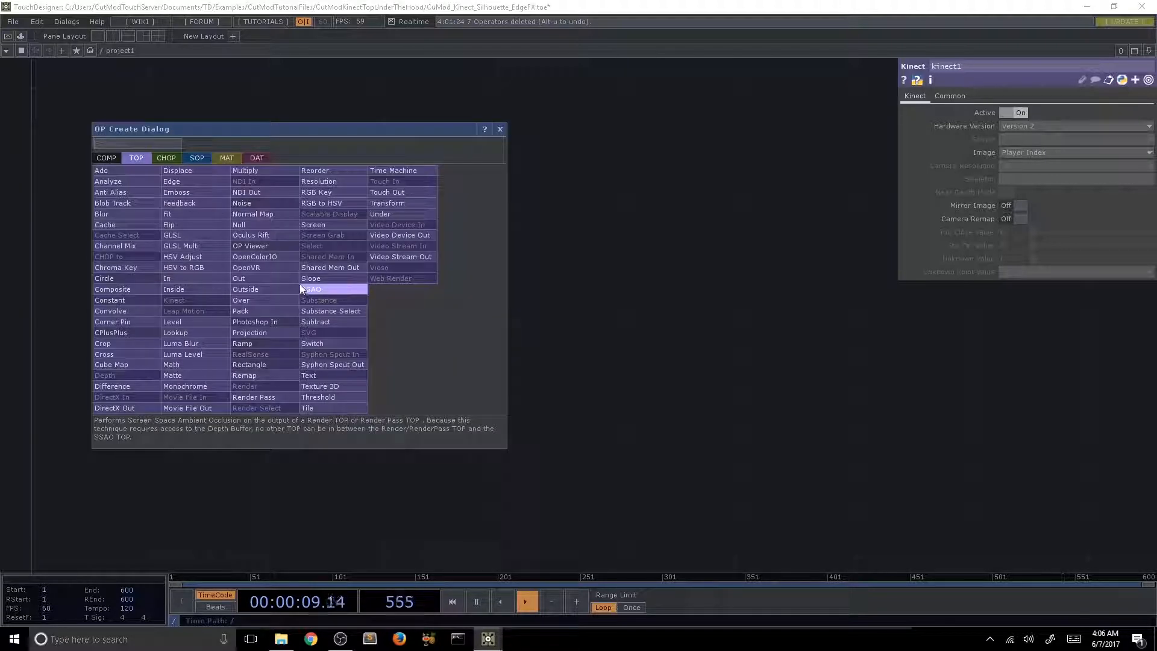
{"action": "type", "text": "th"}
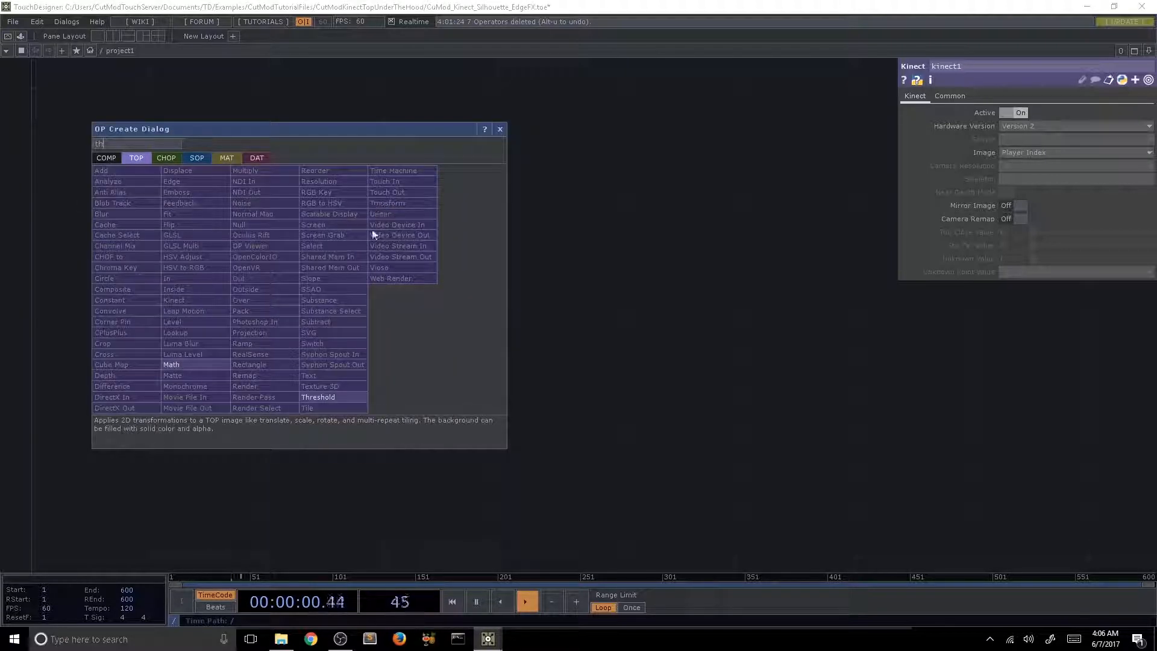
{"action": "left_click", "coordinate": [314, 399]}
{"action": "left_click", "coordinate": [452, 293]}
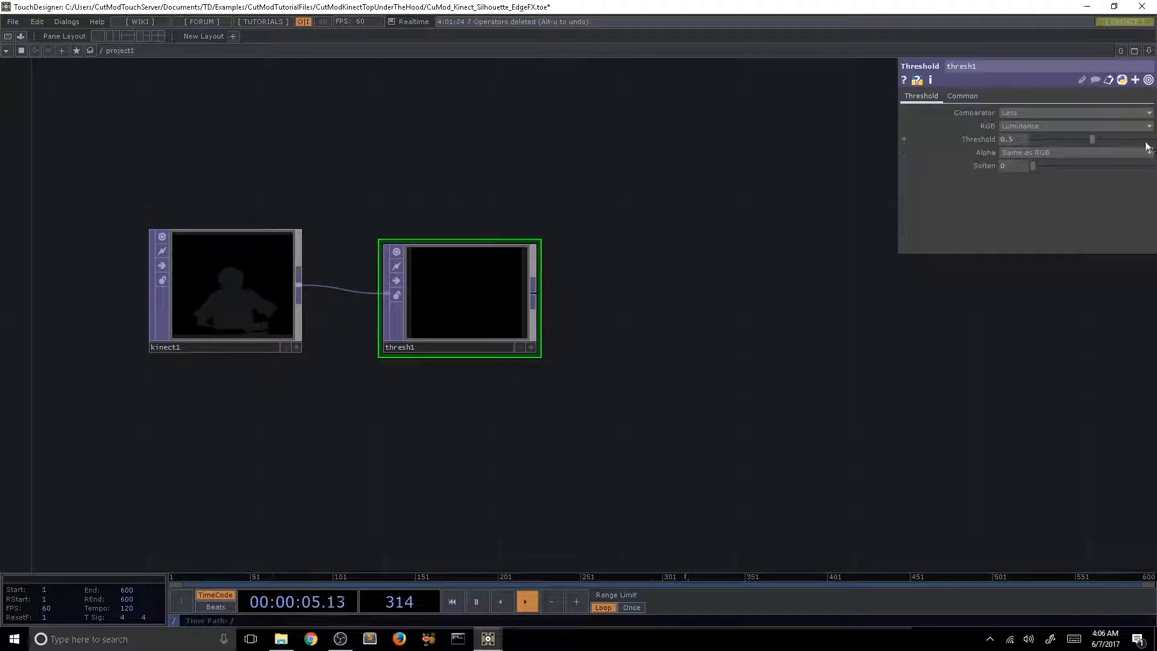
Step: Set the Threshold node's comparator to Less or Equal and its threshold to 0
{"action": "left_click", "coordinate": [1042, 115]}
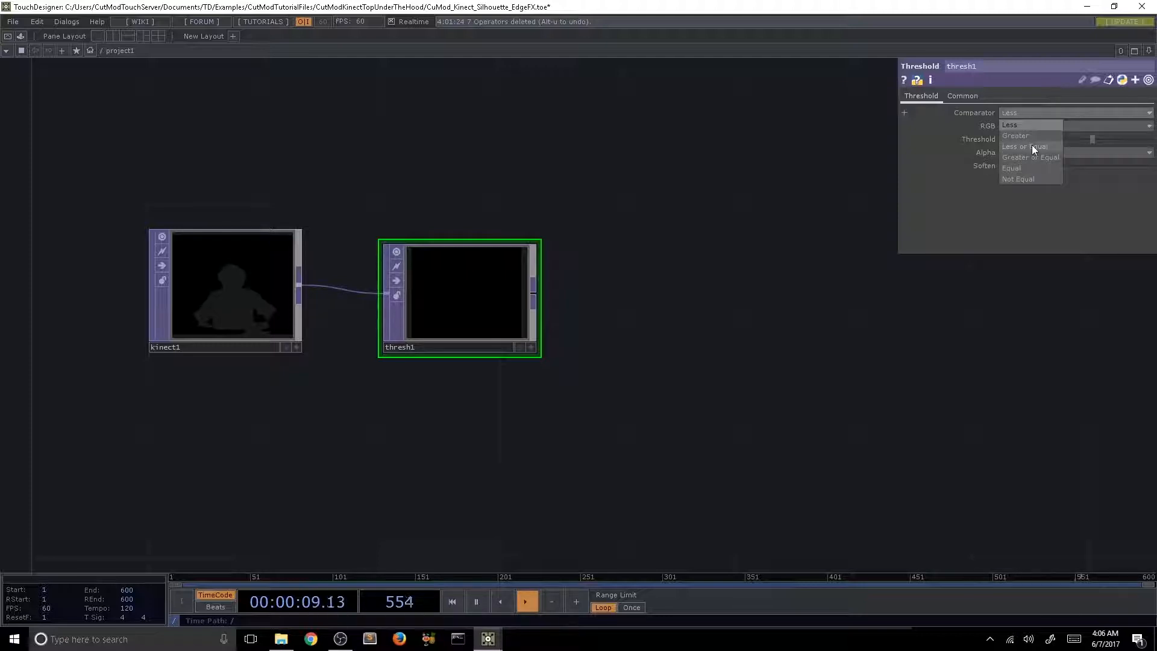
{"action": "left_click", "coordinate": [1032, 145]}
{"action": "left_click_drag", "start_coordinate": [1065, 139], "coordinate": [1032, 139]}
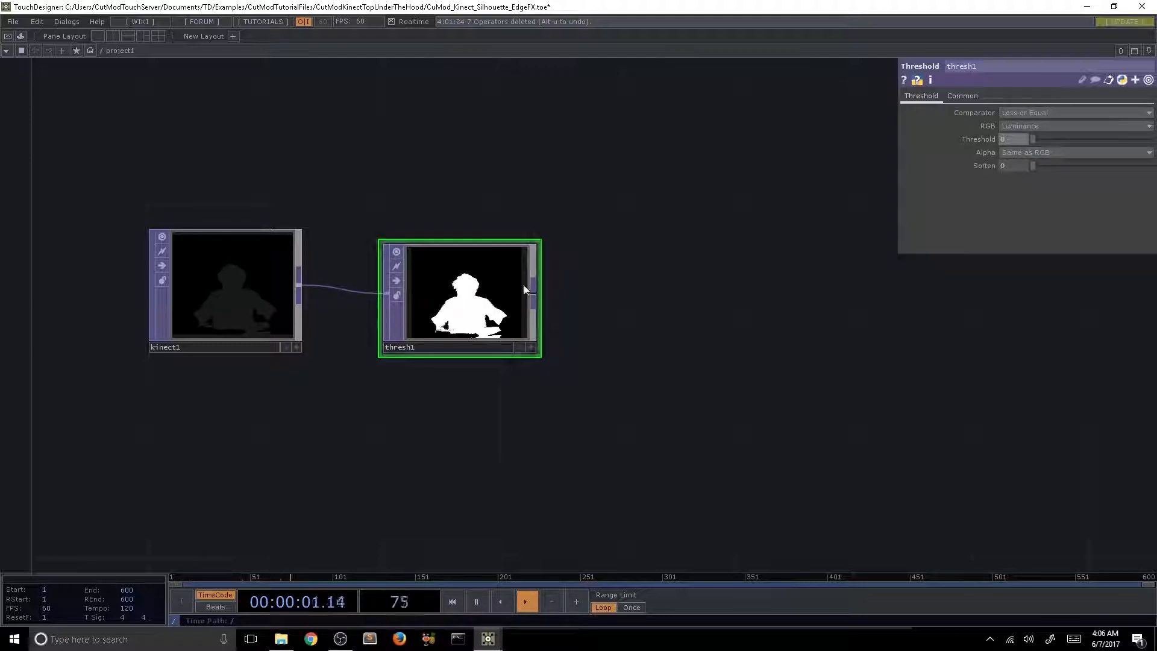
Step: Add a Blur TOP connected to the Threshold node's output
{"action": "scroll", "coordinate": [528, 286], "scroll_direction": "up", "scroll_amount": 4}
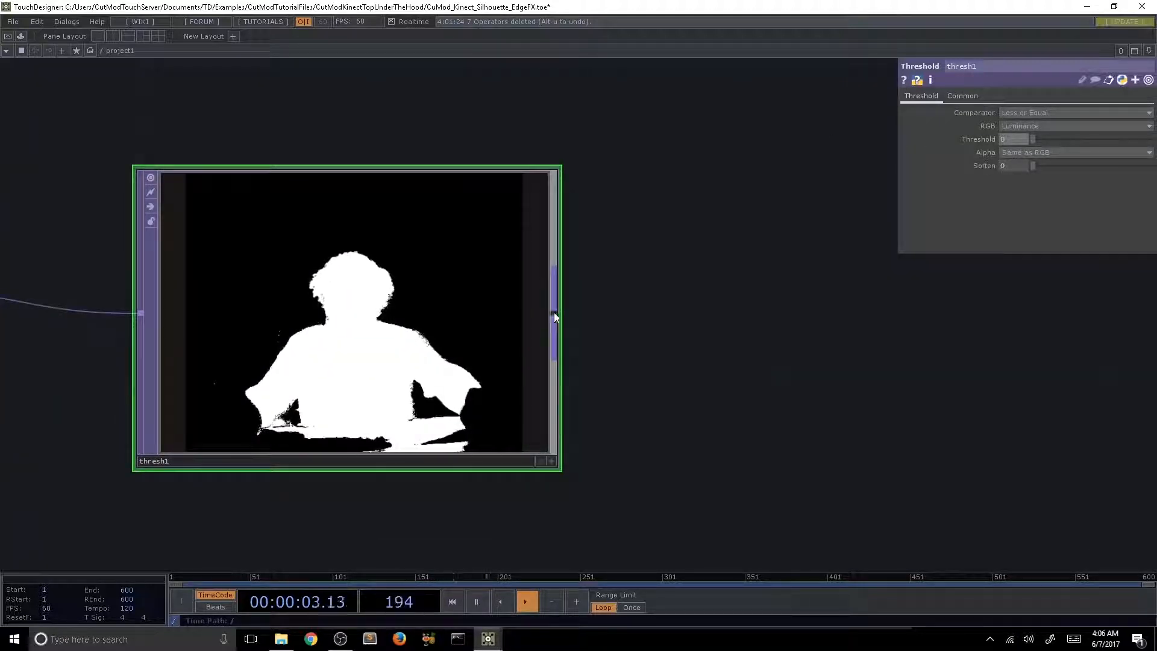
{"action": "right_click", "coordinate": [555, 313]}
{"action": "type", "text": "bl"}
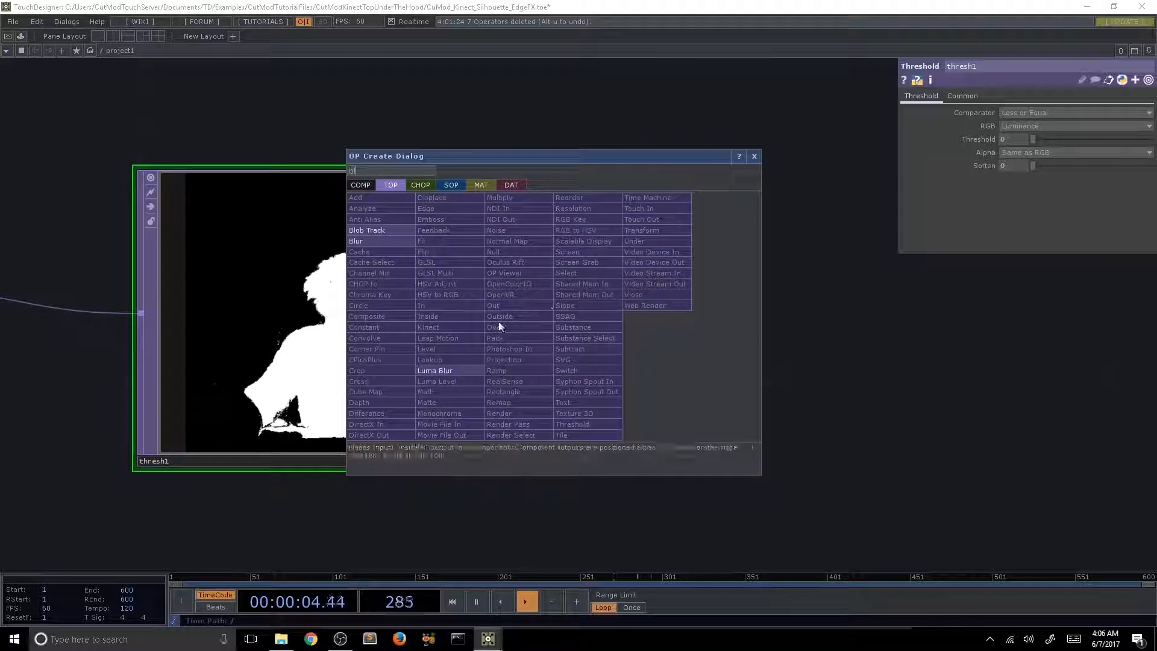
{"action": "left_click", "coordinate": [400, 242]}
{"action": "left_click", "coordinate": [850, 326]}
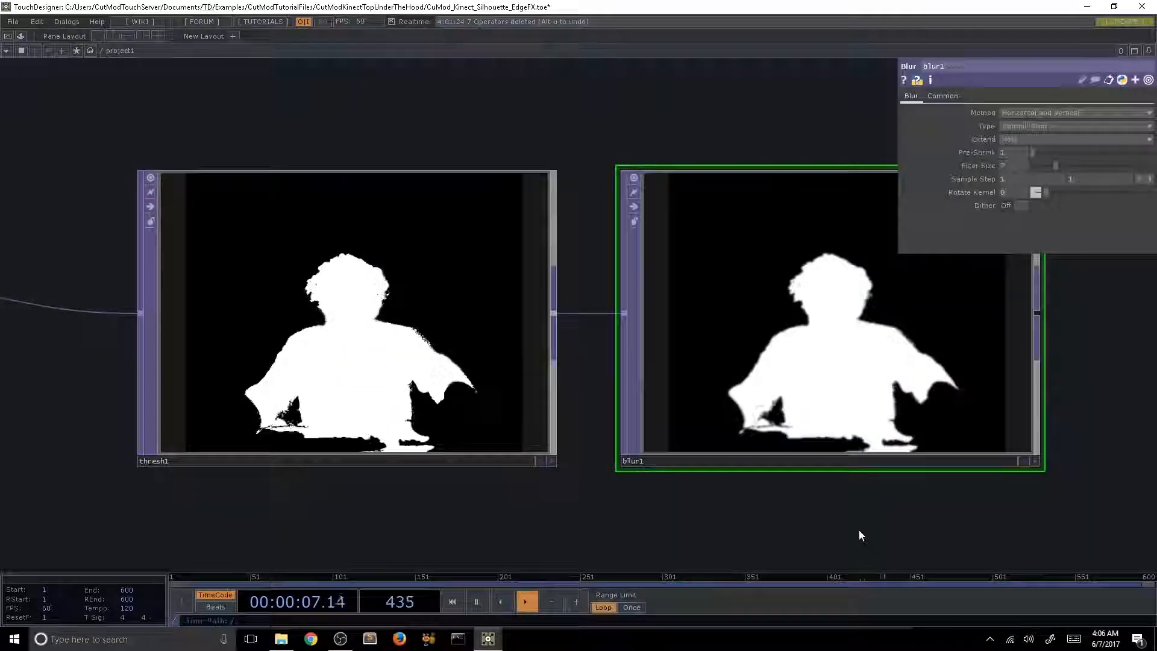
Step: Add a second Threshold TOP connected to the Blur node's output
{"action": "left_click_drag", "start_coordinate": [859, 529], "coordinate": [390, 463]}
{"action": "scroll", "coordinate": [471, 349], "scroll_direction": "down", "scroll_amount": 3}
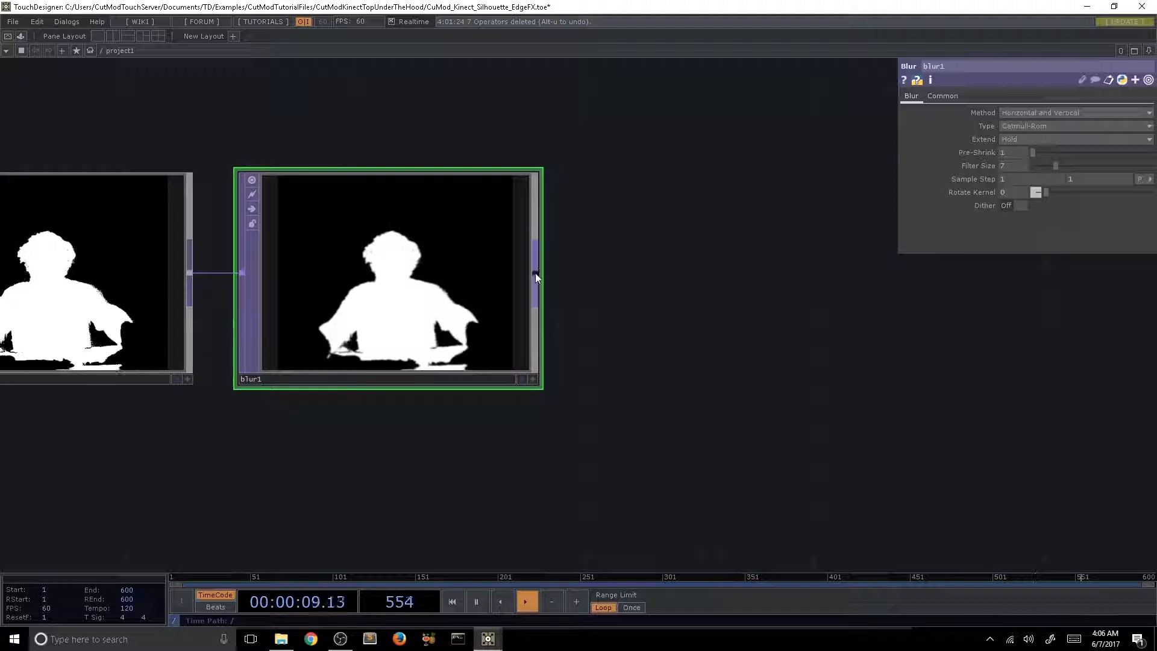
{"action": "right_click", "coordinate": [540, 274]}
{"action": "type", "text": "th"}
{"action": "key", "text": "Return"}
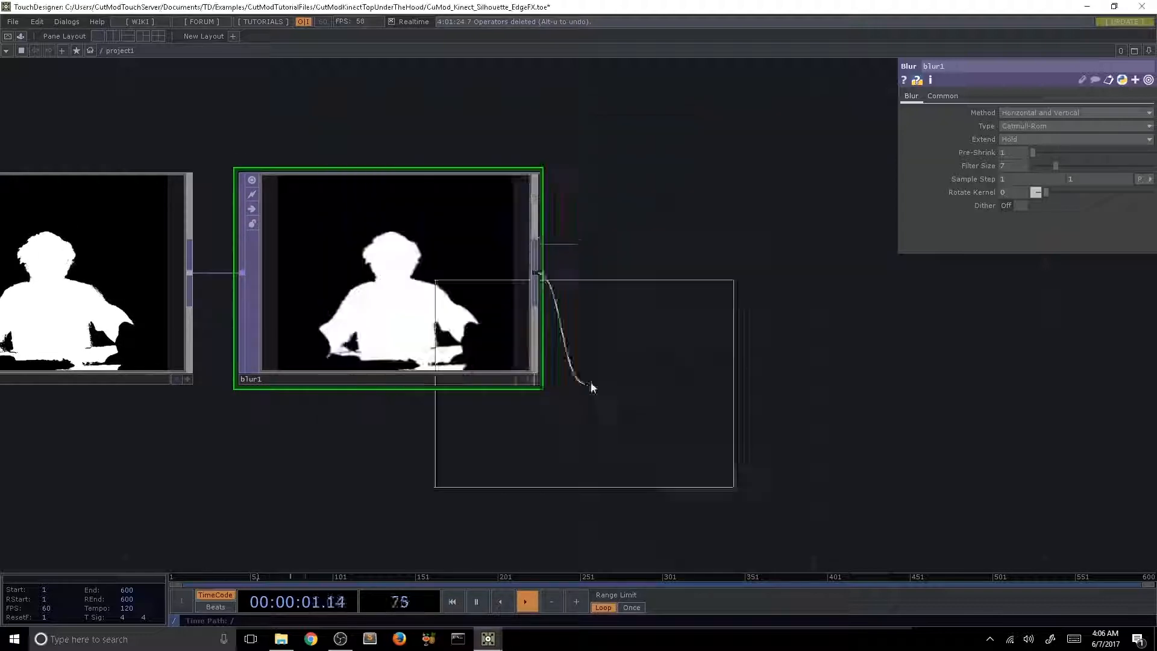
{"action": "left_click", "coordinate": [729, 278]}
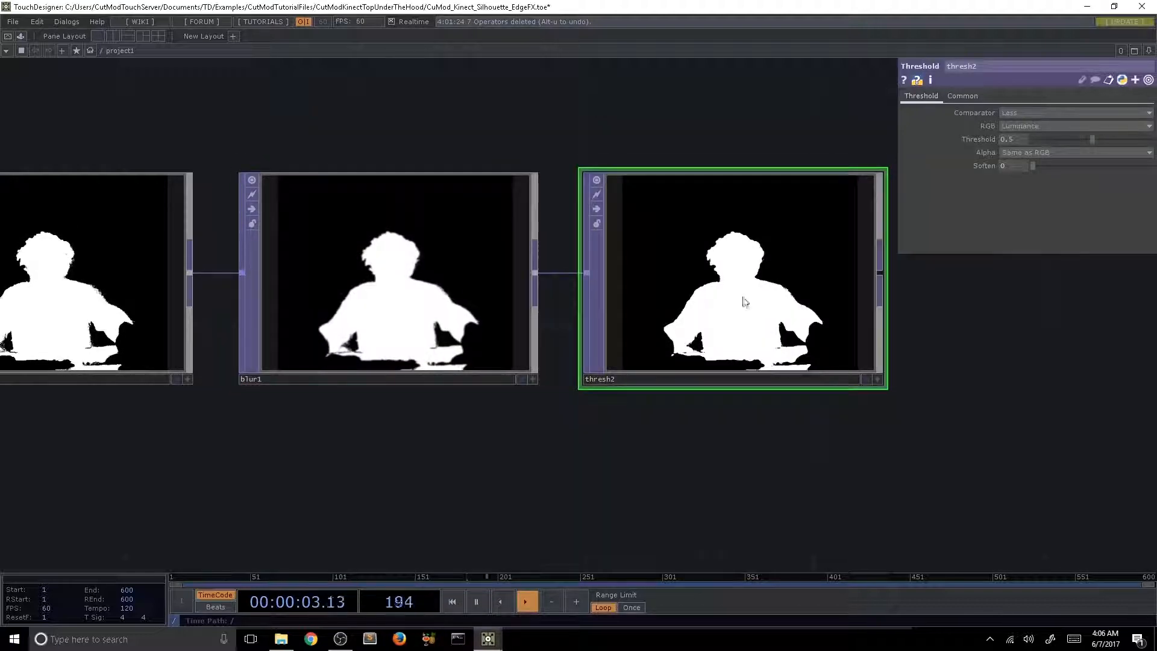
Step: Tune the silhouette smoothing by setting the Blur node's pre-shrink to 2 and its filter size to 4
{"action": "scroll", "coordinate": [744, 300], "scroll_direction": "up", "scroll_amount": 3}
{"action": "left_click_drag", "start_coordinate": [1097, 139], "coordinate": [1122, 159]}
{"action": "left_click", "coordinate": [254, 274]}
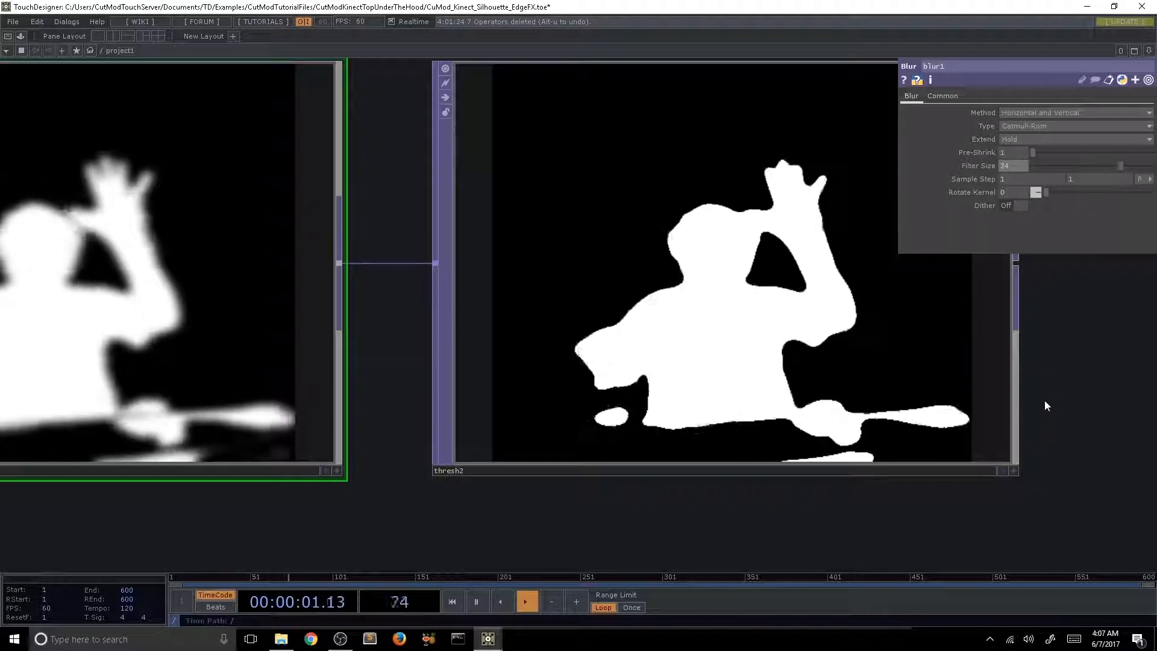
{"action": "mouse_move", "coordinate": [1048, 165]}
{"action": "left_mouse_down"}
{"action": "mouse_move", "coordinate": [1057, 167]}
{"action": "mouse_move", "coordinate": [1048, 153]}
{"action": "mouse_move", "coordinate": [1048, 165]}
{"action": "left_mouse_up"}
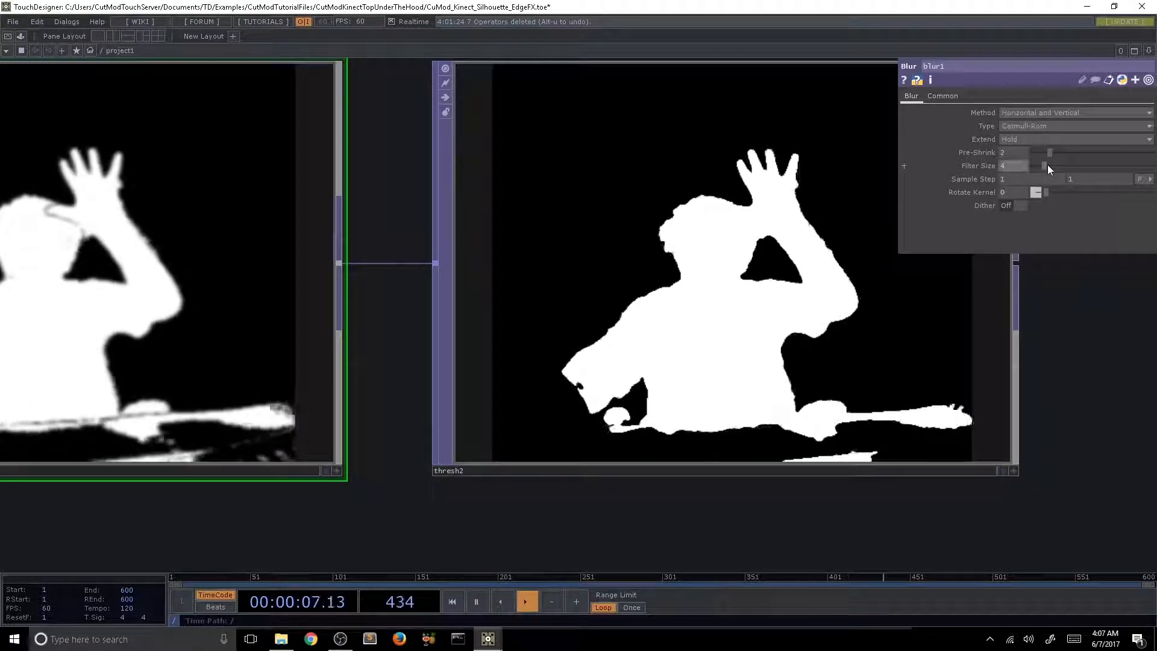
Step: Add a Null TOP connected to the second Threshold node's output
{"action": "scroll", "coordinate": [737, 369], "scroll_direction": "down", "scroll_amount": 8}
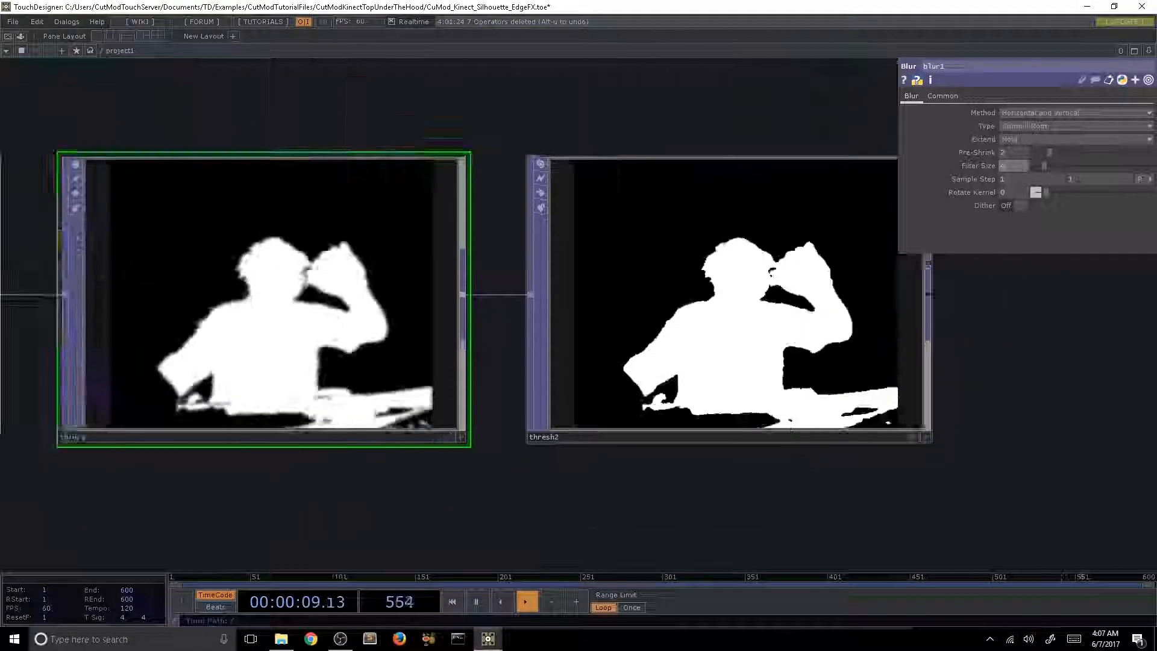
{"action": "left_click_drag", "start_coordinate": [864, 430], "coordinate": [530, 435]}
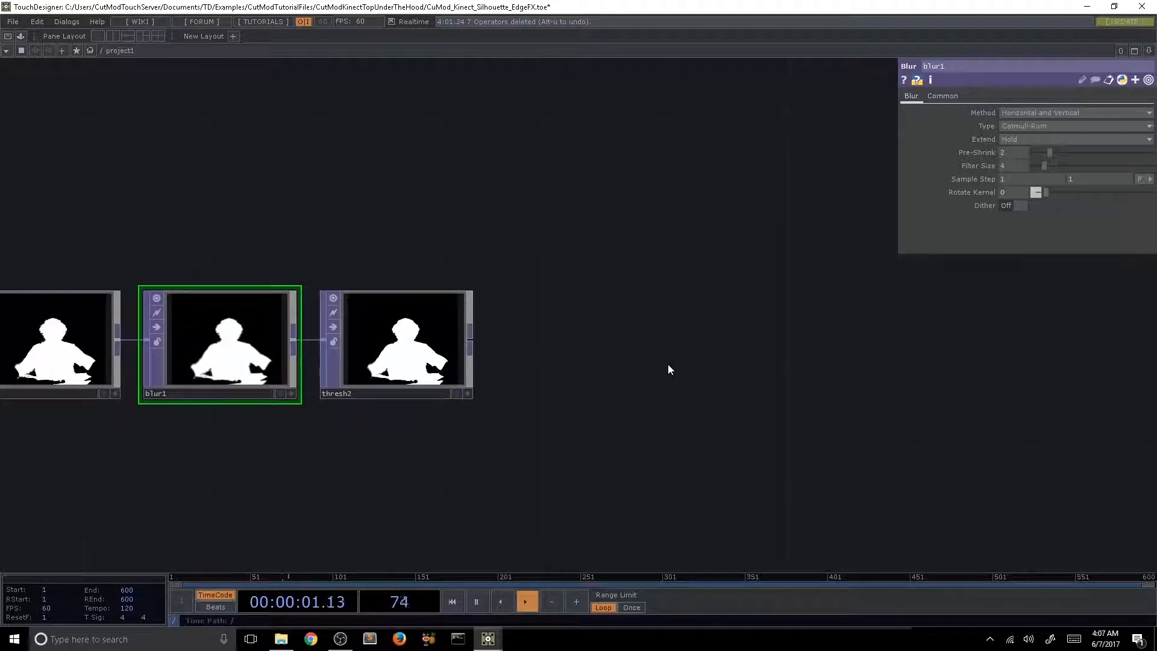
{"action": "scroll", "coordinate": [618, 367], "scroll_direction": "down", "scroll_amount": 2}
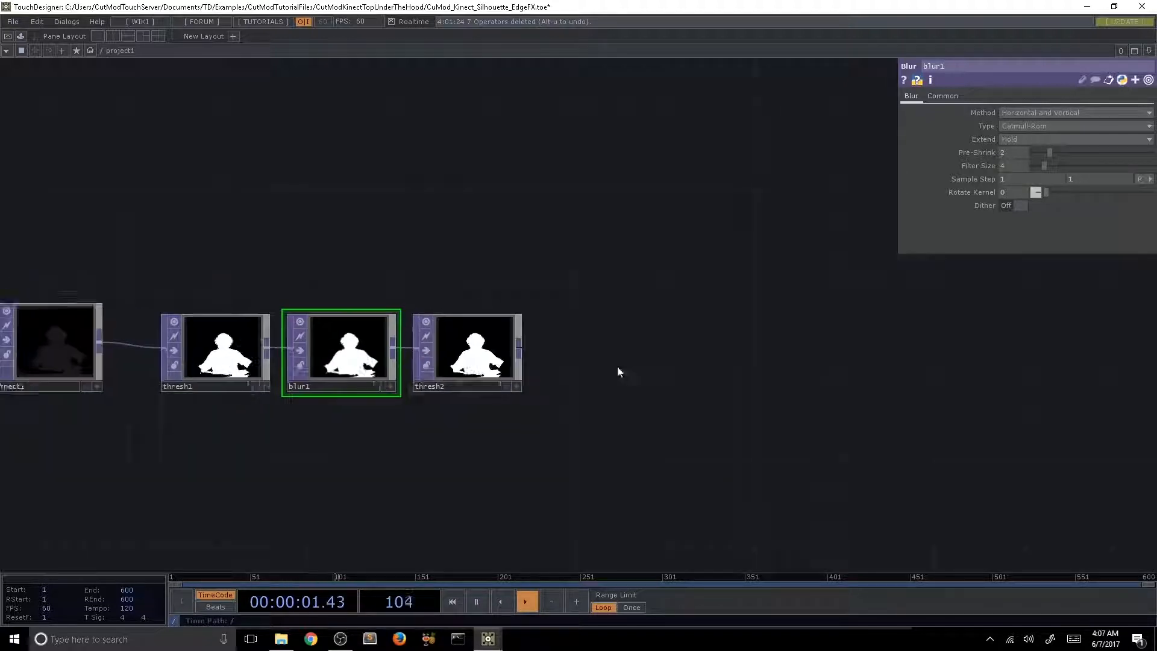
{"action": "right_click", "coordinate": [519, 346]}
{"action": "left_click", "coordinate": [465, 298]}
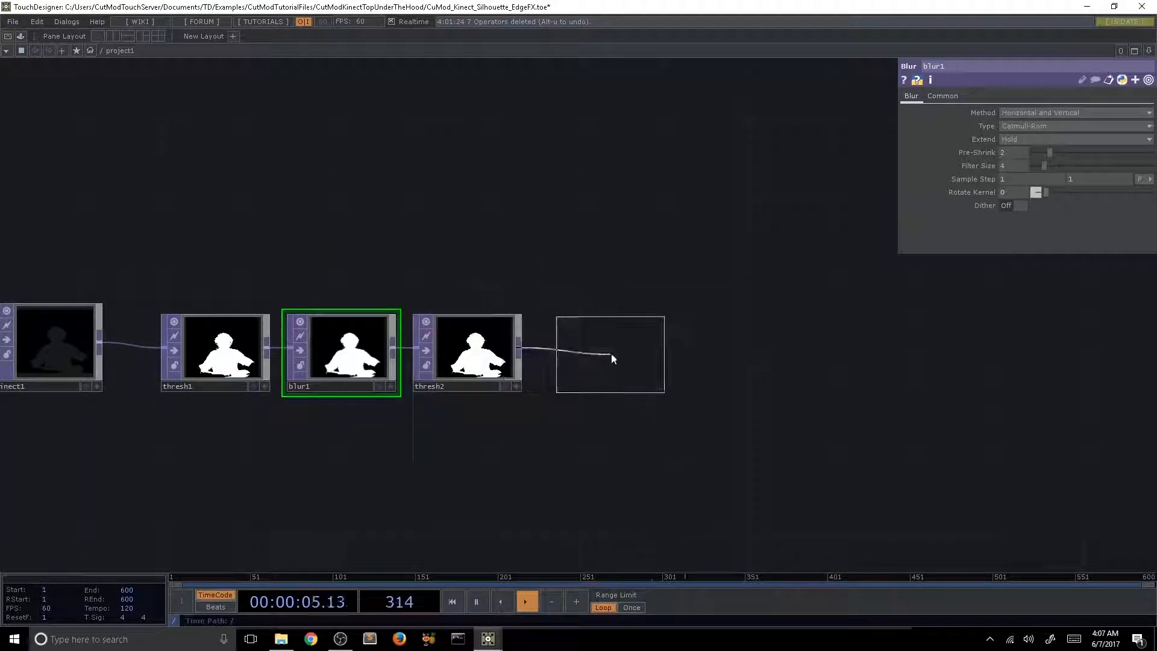
{"action": "left_click", "coordinate": [611, 353]}
Step: Rename the Null node to null_silhouette
{"action": "scroll", "coordinate": [597, 388], "scroll_direction": "up", "scroll_amount": 3}
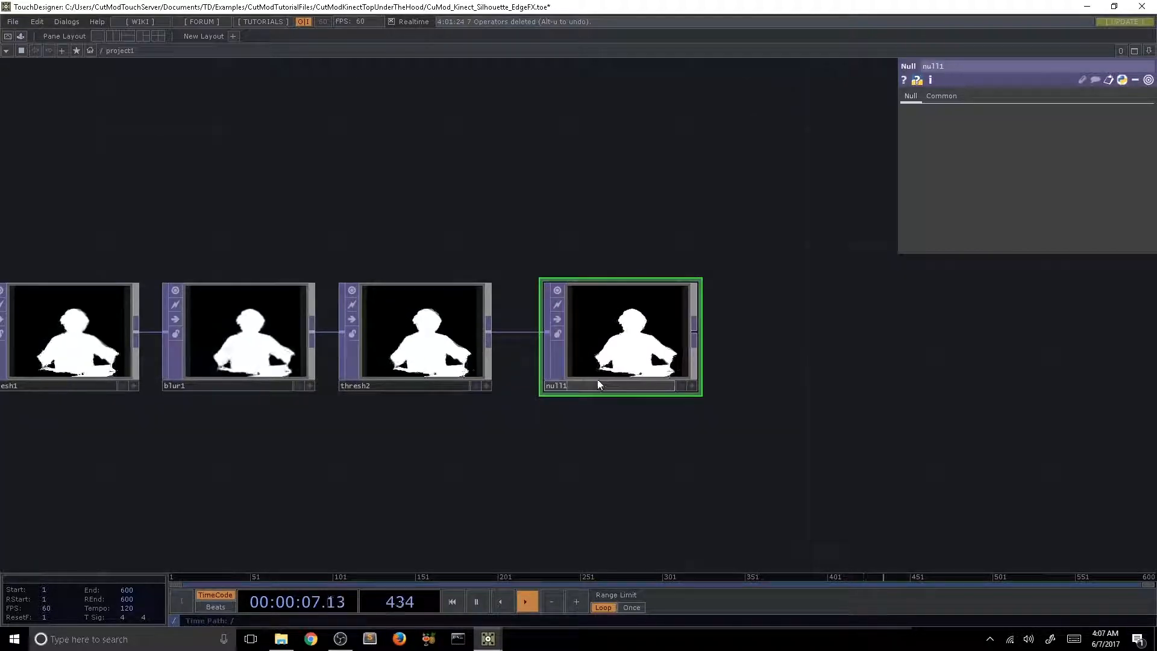
{"action": "key", "text": "BackSpace"}
{"action": "type", "text": "_"}
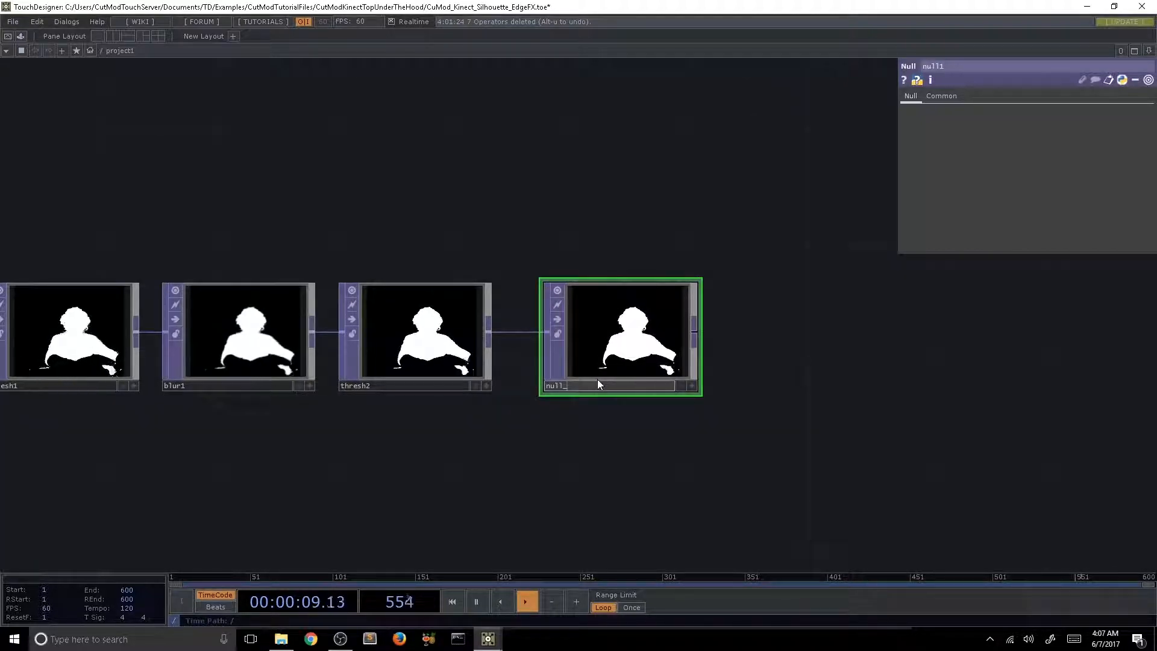
{"action": "type", "text": "silhoue"}
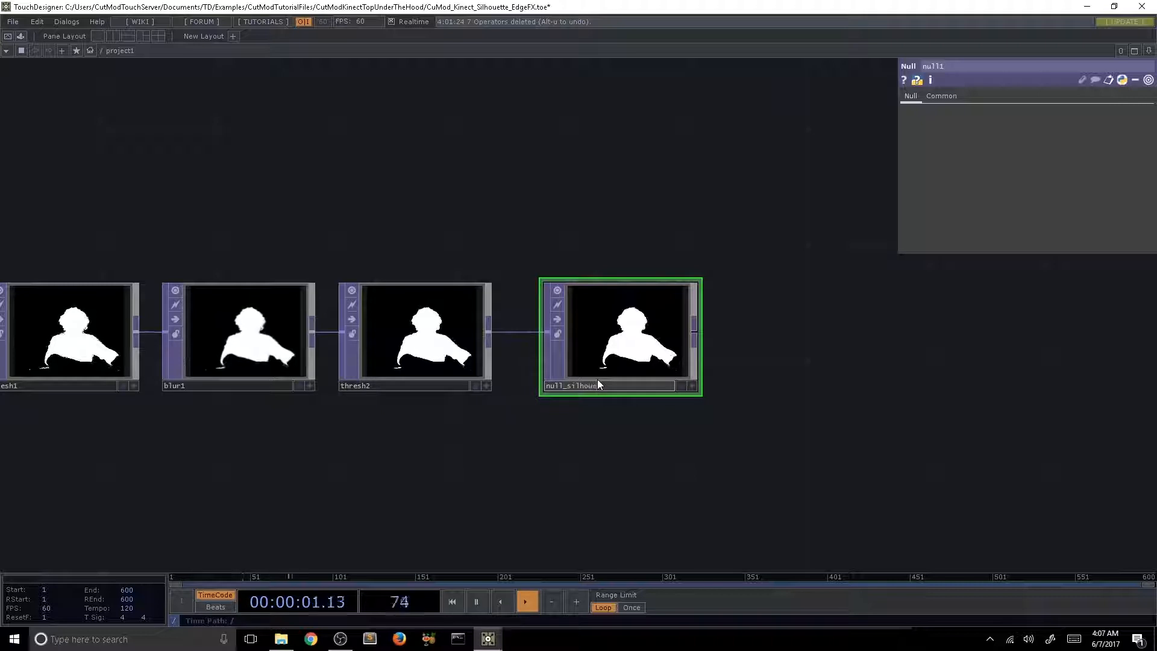
{"action": "type", "text": "tte"}
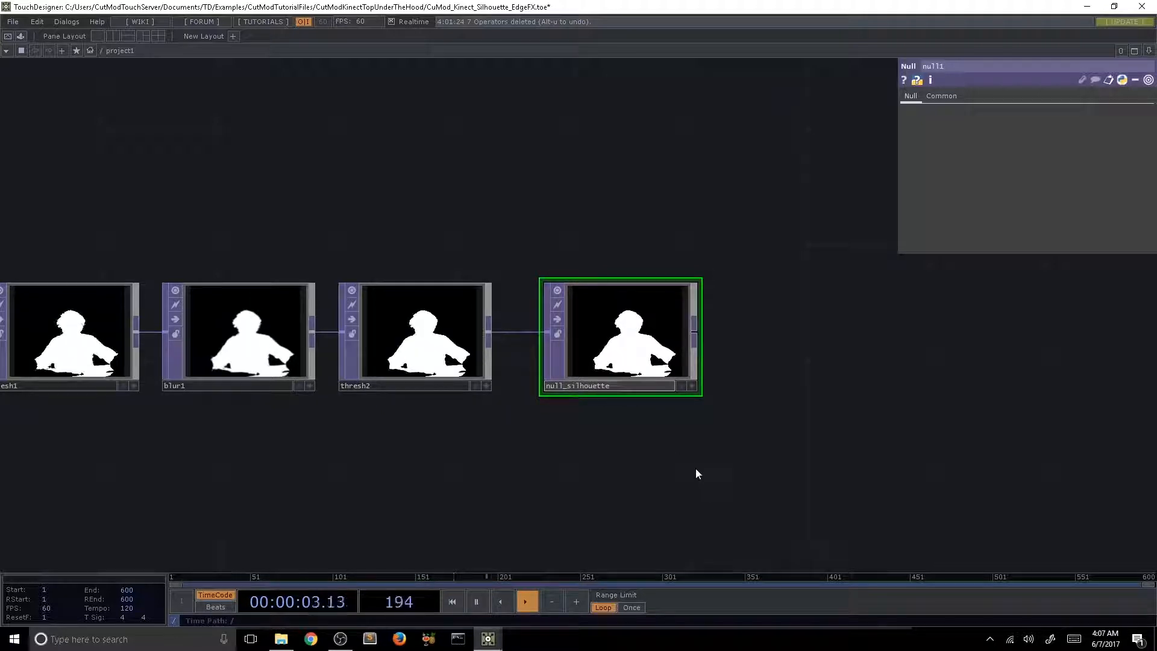
{"action": "key", "text": "Return"}
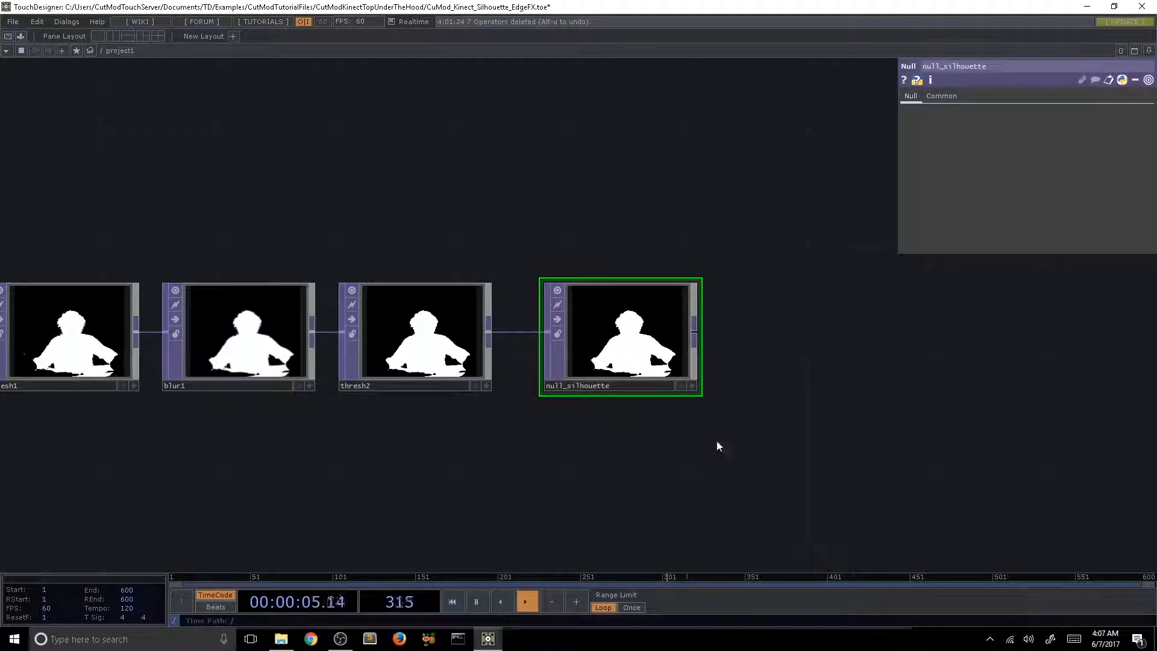
Step: Move the null_silhouette node farther away from the second Threshold node, keeping it in the same row
{"action": "scroll", "coordinate": [717, 443], "scroll_direction": "down", "scroll_amount": 4}
{"action": "left_click_drag", "start_coordinate": [730, 448], "coordinate": [400, 435]}
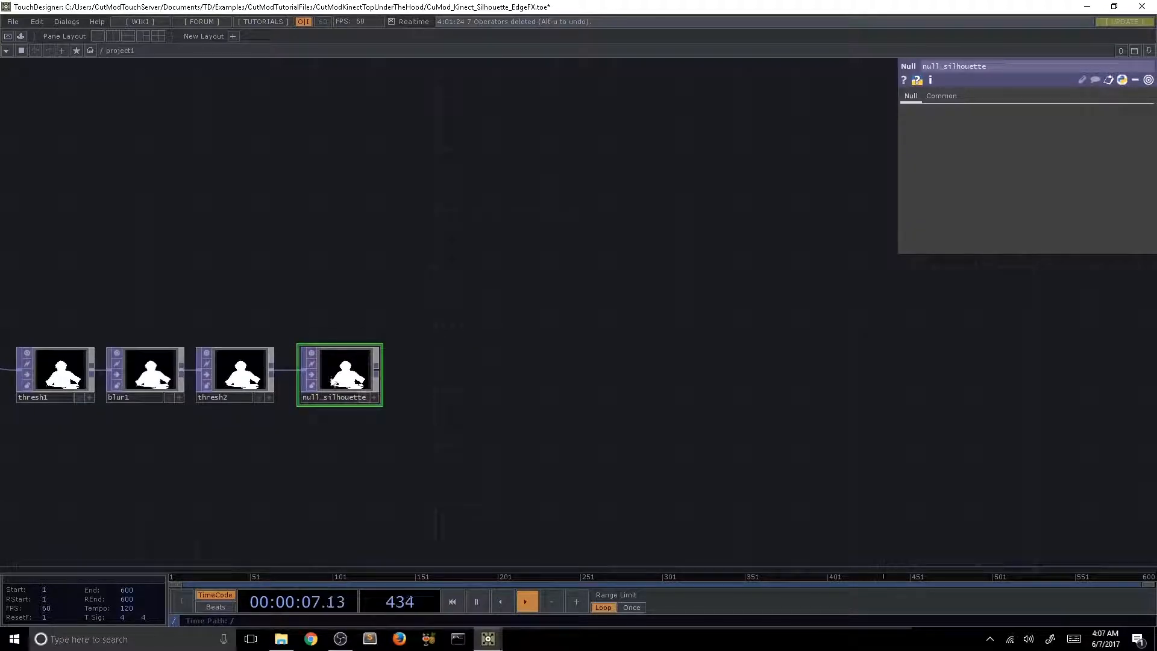
{"action": "left_click_drag", "start_coordinate": [334, 380], "coordinate": [379, 380]}
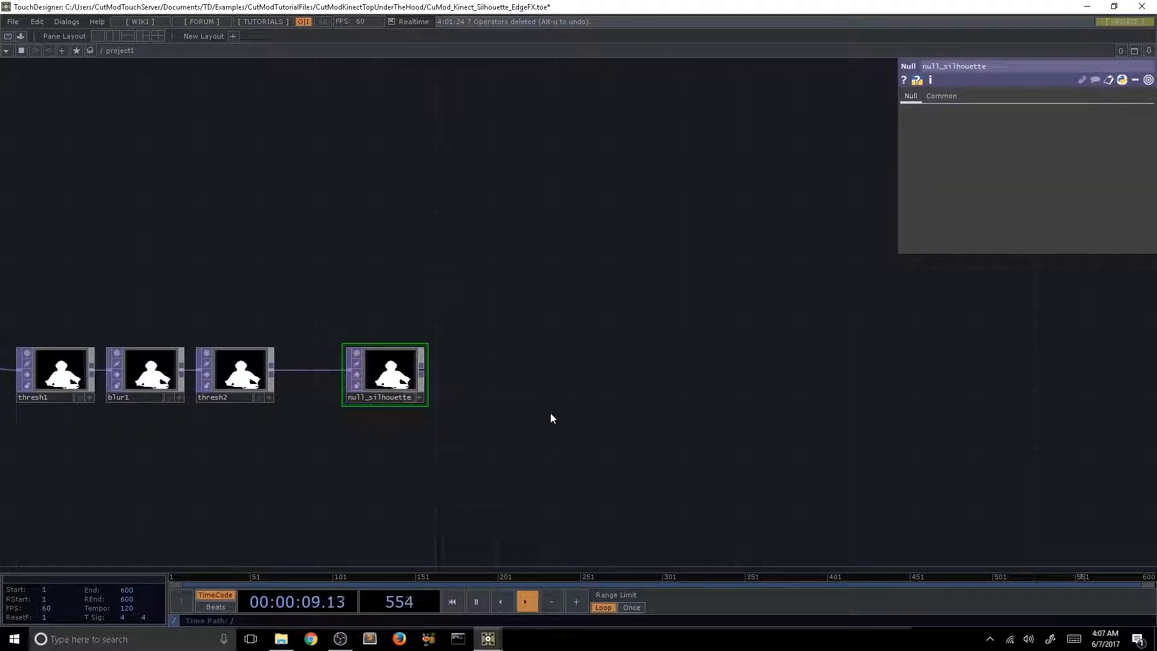
Step: Add an Edge TOP connected to the null_silhouette node's output and place it in the same row
{"action": "scroll", "coordinate": [551, 414], "scroll_direction": "up", "scroll_amount": 4}
{"action": "left_click_drag", "start_coordinate": [432, 377], "coordinate": [476, 345]}
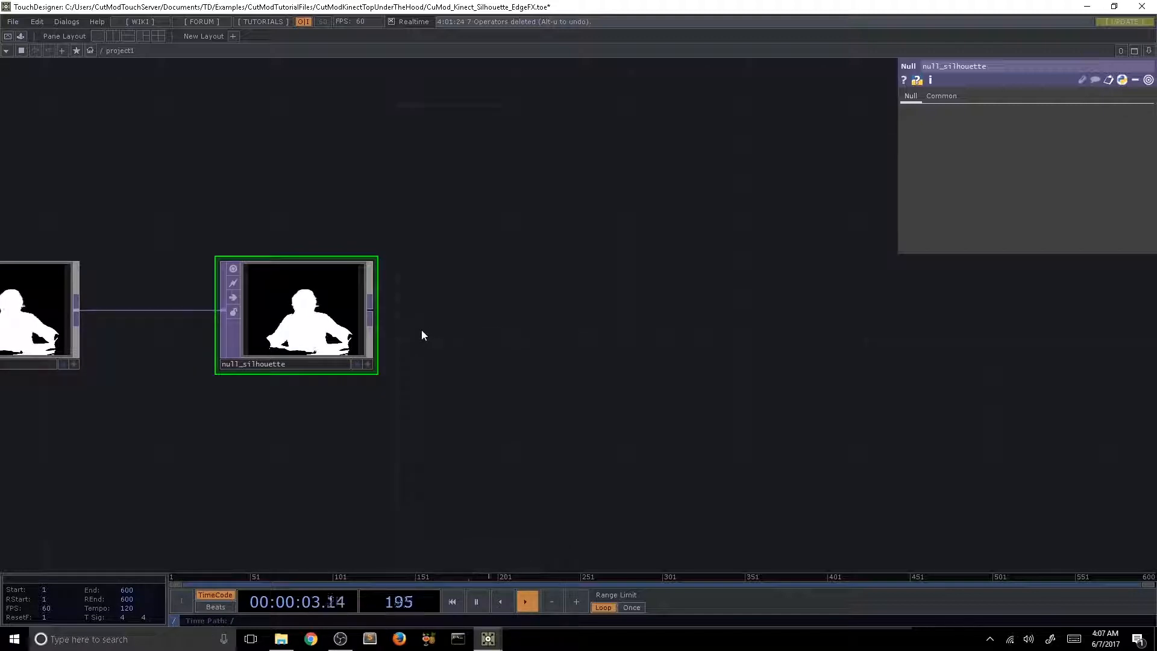
{"action": "left_click", "coordinate": [370, 310]}
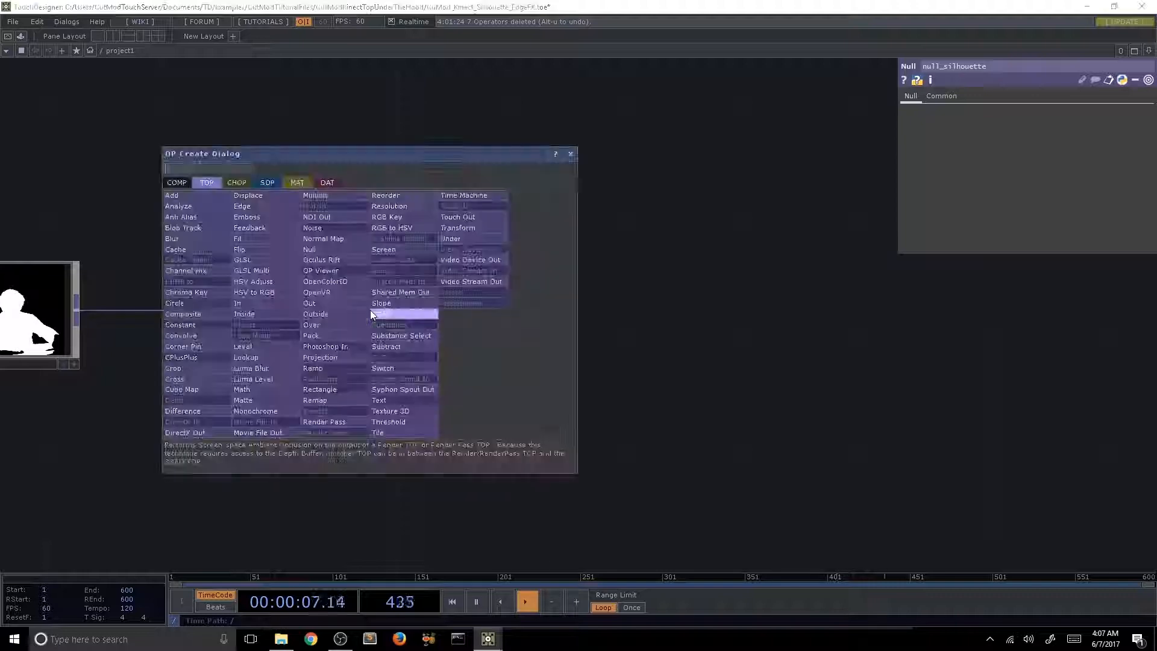
{"action": "type", "text": "ed"}
{"action": "left_click", "coordinate": [277, 206]}
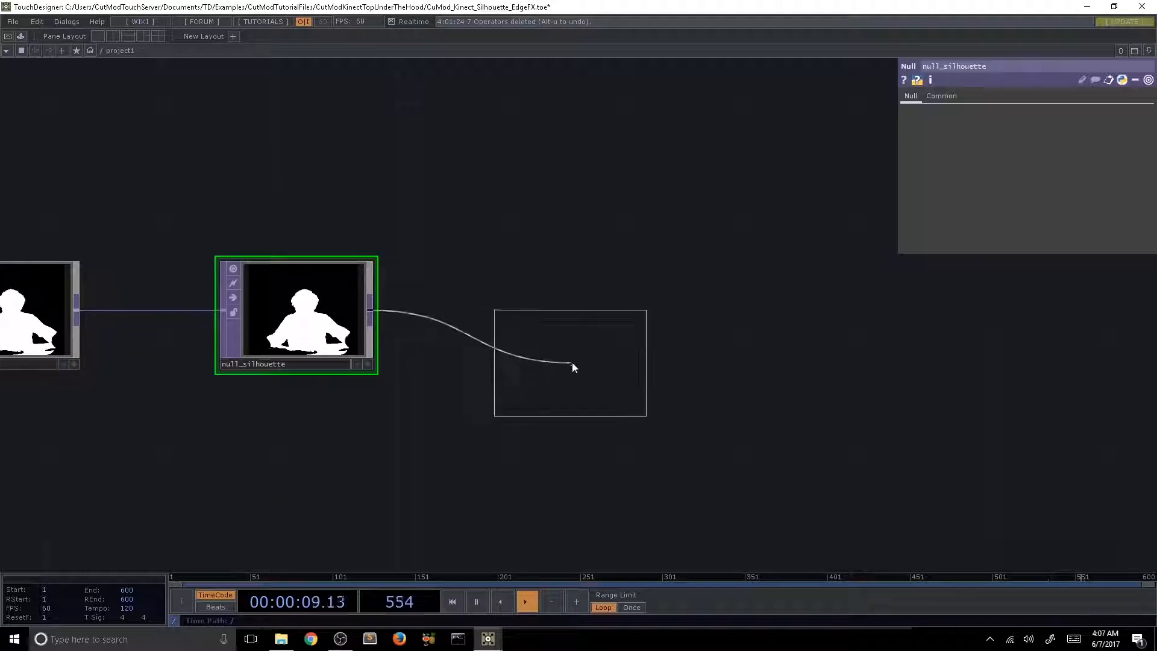
{"action": "left_click", "coordinate": [581, 312]}
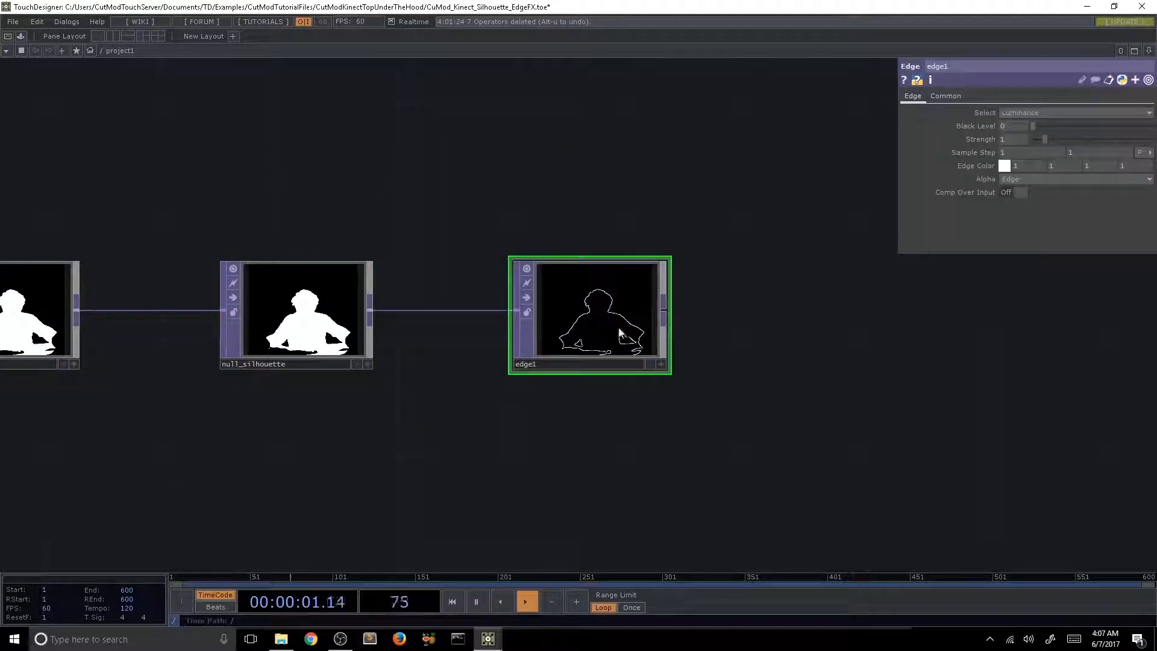
Step: Try out the Edge node's settings with a cyan edge color, and set the color's red value back to 1
{"action": "scroll", "coordinate": [610, 337], "scroll_direction": "up", "scroll_amount": 5}
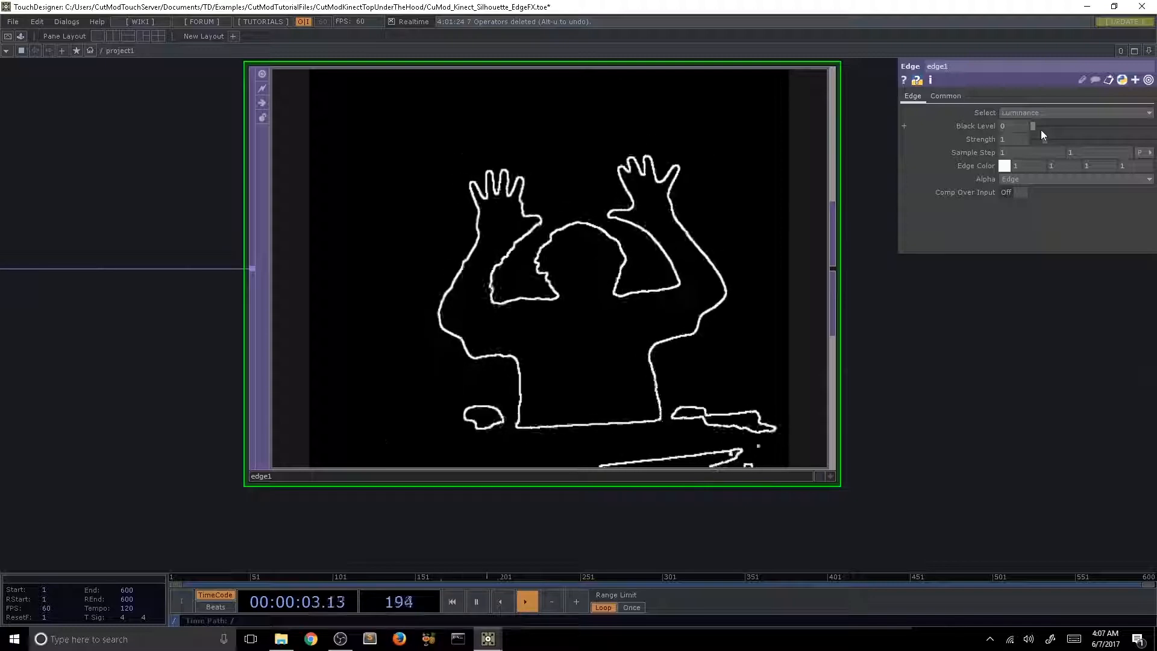
{"action": "middle_click_drag", "start_coordinate": [1031, 164], "coordinate": [1070, 148]}
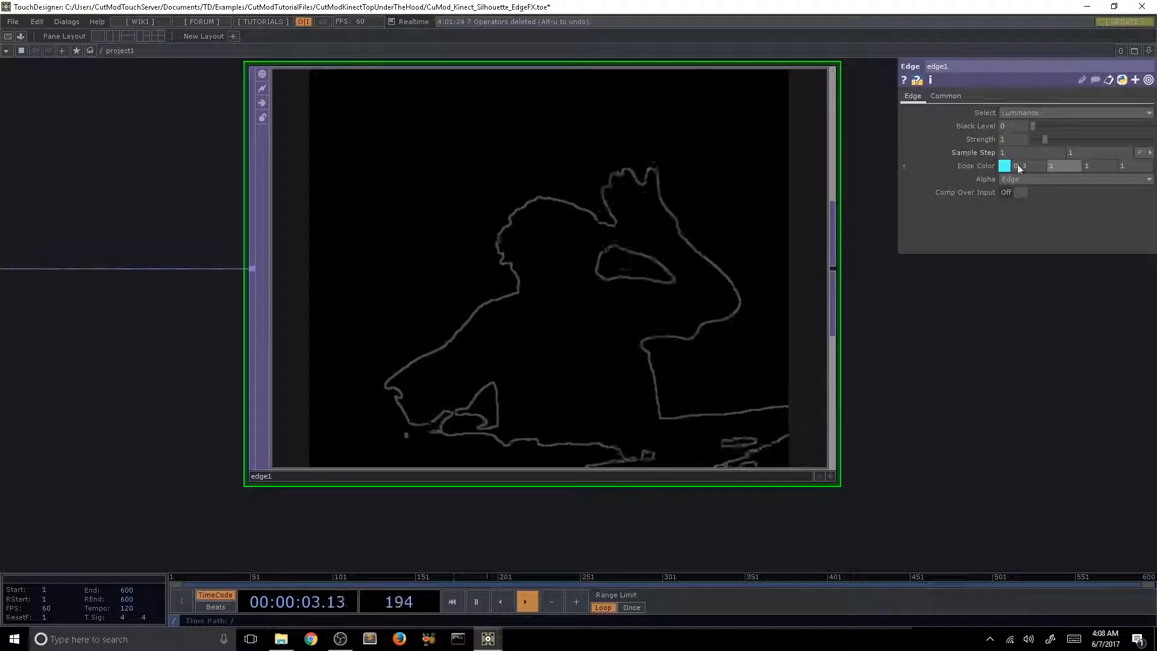
{"action": "left_click", "coordinate": [1019, 166]}
{"action": "type", "text": "1"}
{"action": "key", "text": "Return"}
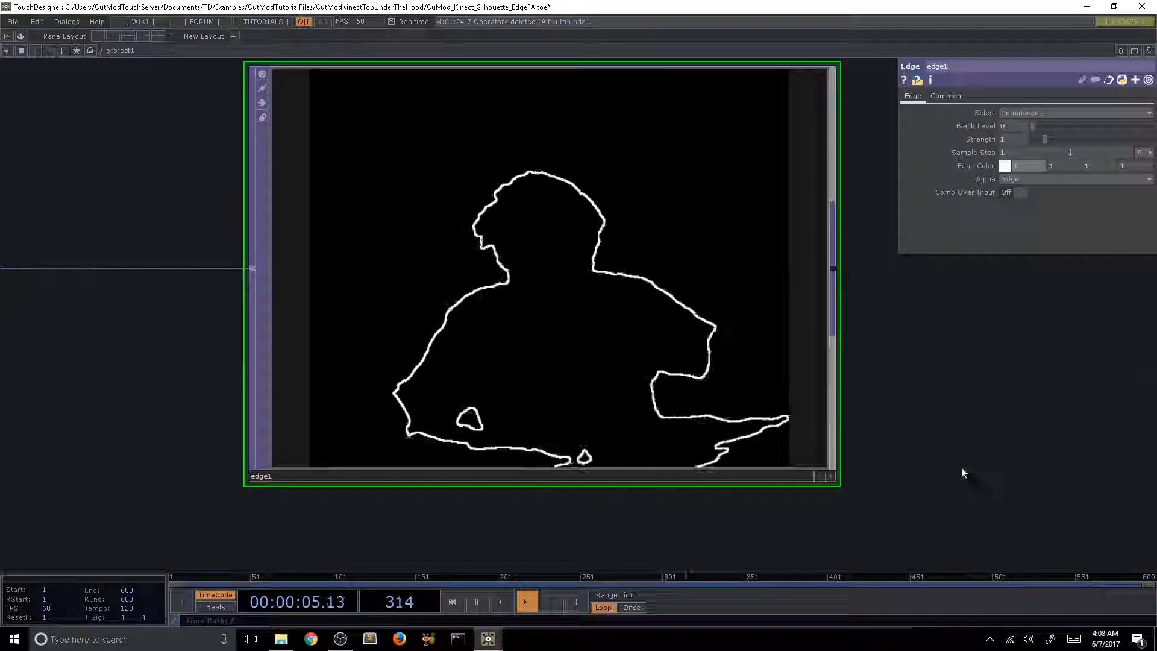
Step: Move the kinect1, thresh1, blur1 and thresh2 nodes together farther away from null_silhouette, keeping them in the same row
{"action": "scroll", "coordinate": [974, 426], "scroll_direction": "down", "scroll_amount": 6}
{"action": "left_click_drag", "start_coordinate": [491, 458], "coordinate": [618, 450]}
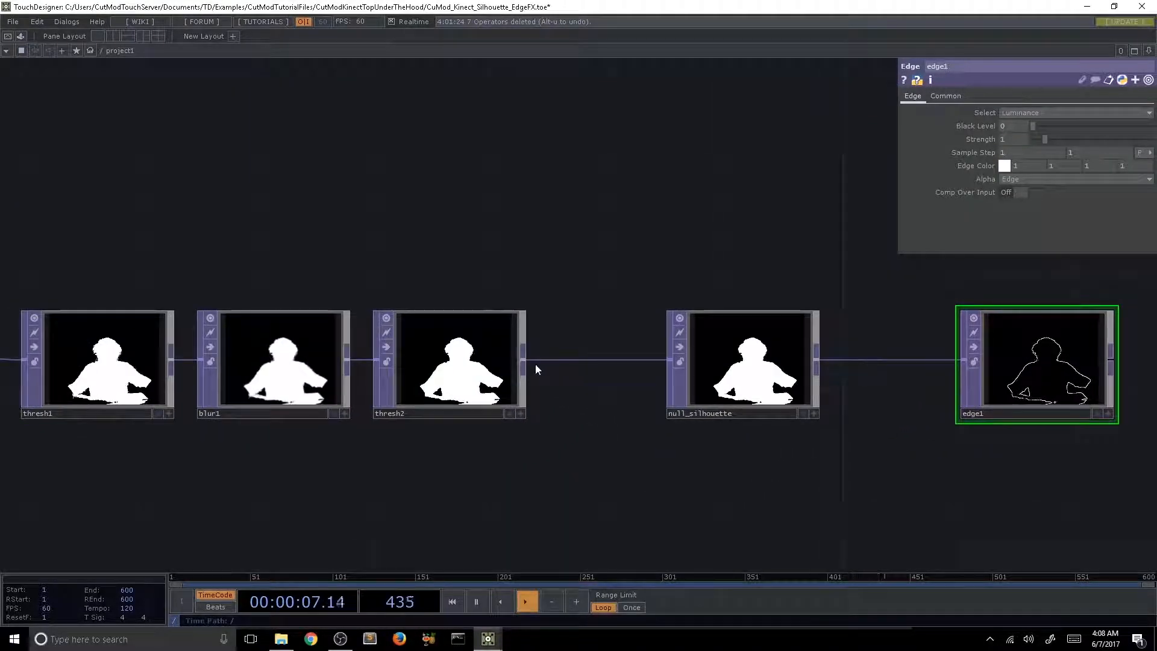
{"action": "left_click_drag", "start_coordinate": [709, 492], "coordinate": [857, 507]}
{"action": "scroll", "coordinate": [857, 507], "scroll_direction": "down", "scroll_amount": 3}
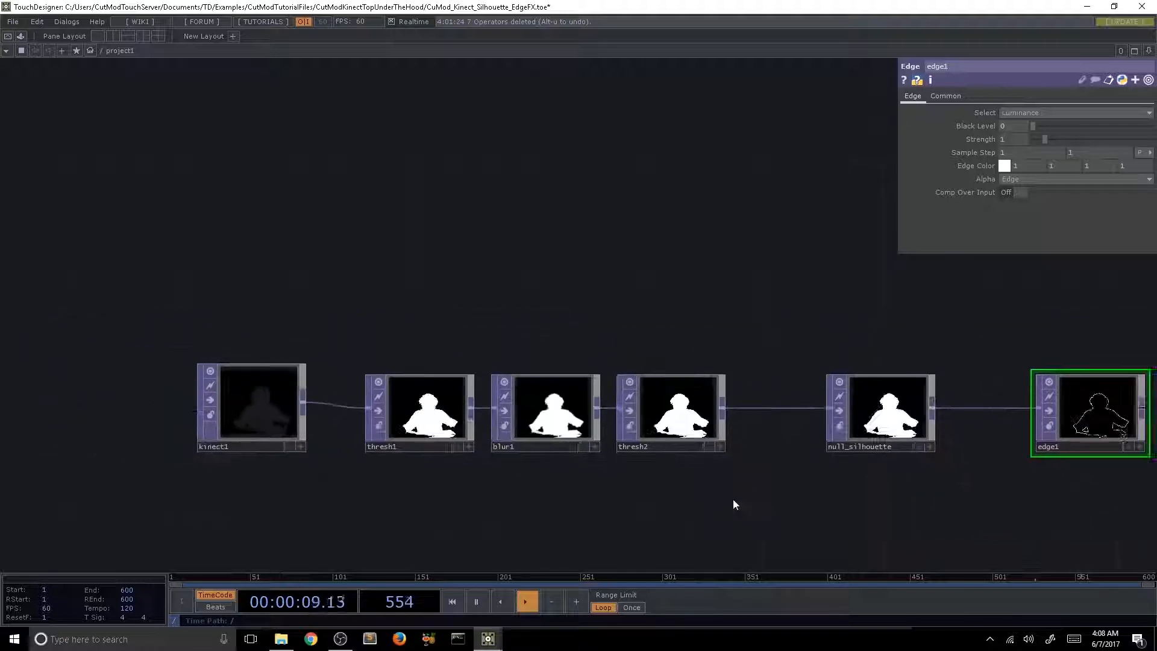
{"action": "right_click_drag", "start_coordinate": [733, 500], "coordinate": [260, 326]}
{"action": "left_click_drag", "start_coordinate": [686, 433], "coordinate": [560, 433]}
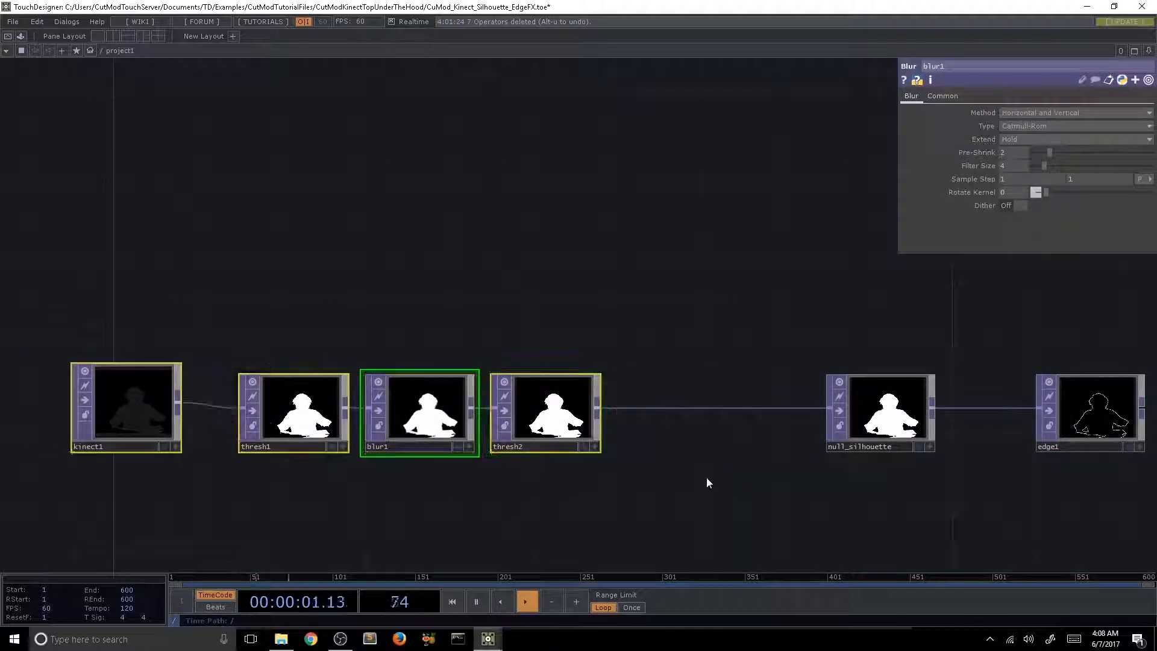
{"action": "left_click", "coordinate": [707, 480]}
Step: Insert a Constant TOP between thresh2 and null_silhouette
{"action": "right_click", "coordinate": [597, 409]}
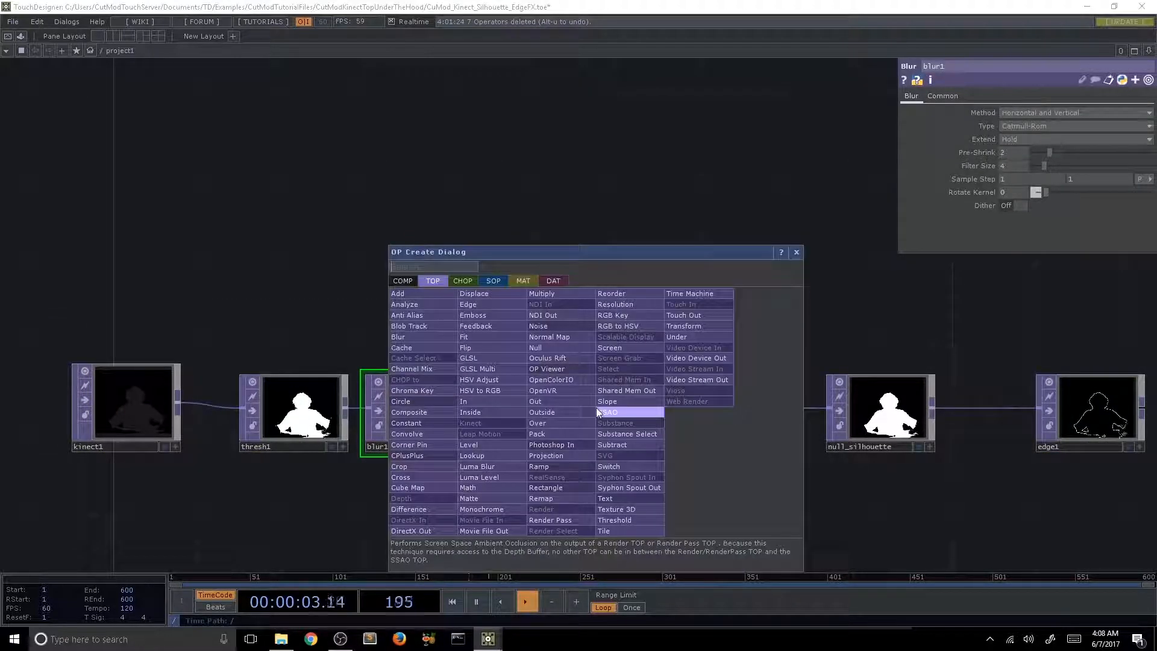
{"action": "type", "text": "co"}
{"action": "left_click", "coordinate": [452, 423]}
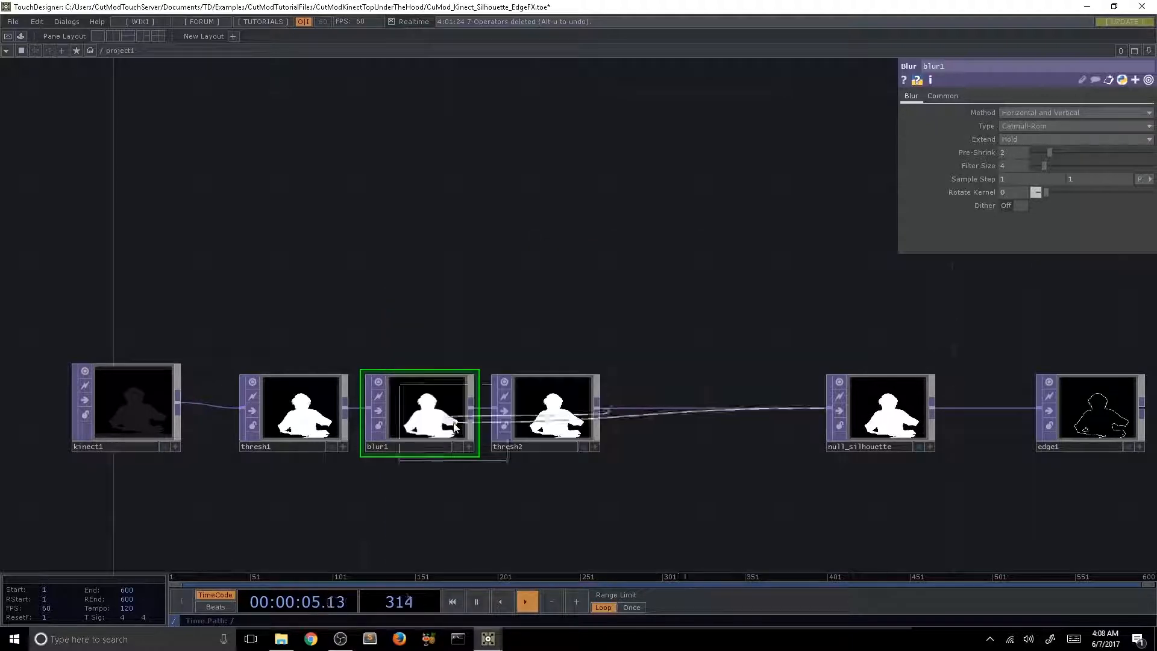
{"action": "left_click", "coordinate": [703, 413]}
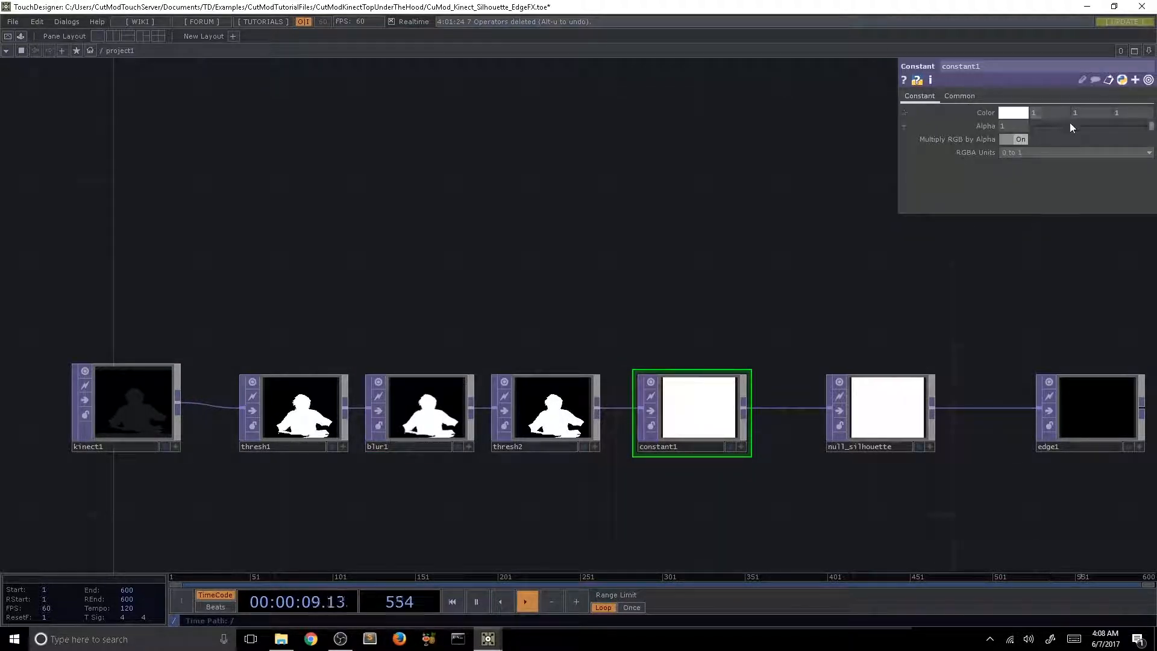
Step: Set the Constant node's alpha to 0 and check the node's information
{"action": "left_click_drag", "start_coordinate": [1071, 127], "coordinate": [886, 160]}
{"action": "scroll", "coordinate": [723, 422], "scroll_direction": "up", "scroll_amount": 2}
{"action": "middle_click", "coordinate": [728, 424]}
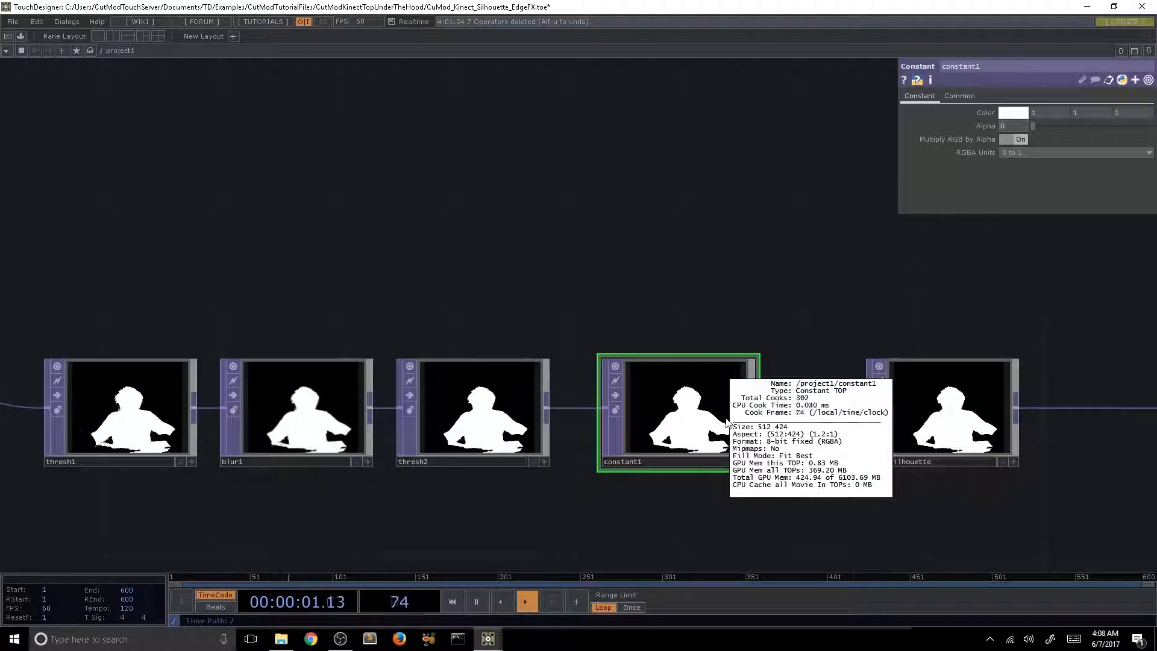
Step: Set the Edge node's edge color to blue, with RGB values 0, 0, 1
{"action": "left_click_drag", "start_coordinate": [575, 468], "coordinate": [276, 445]}
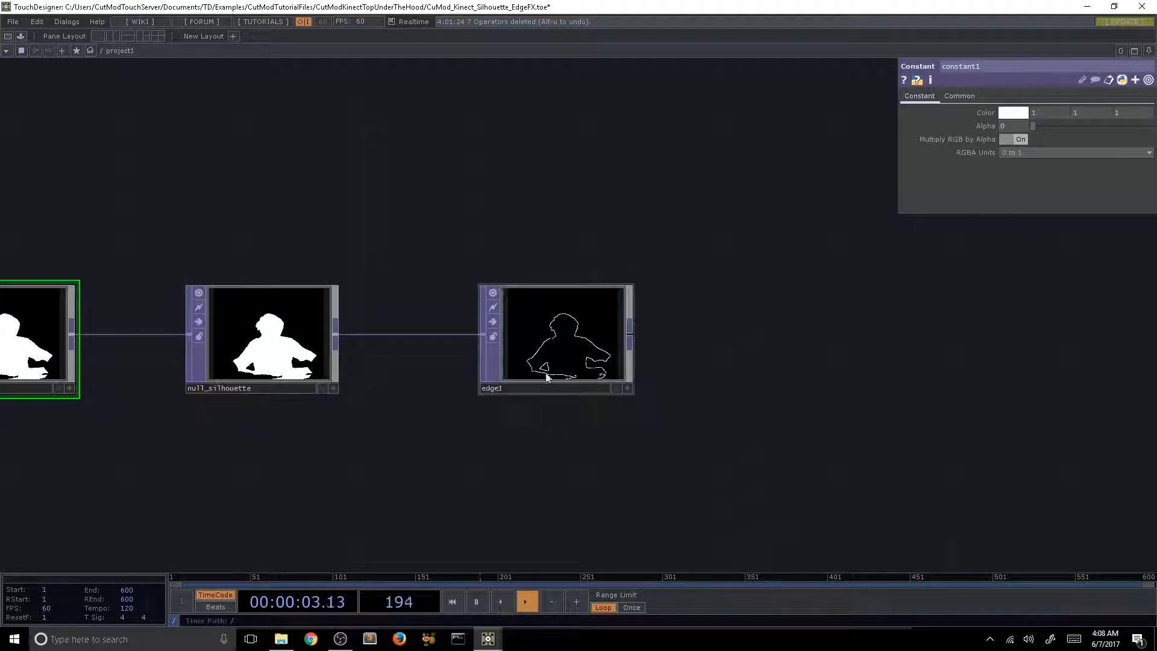
{"action": "scroll", "coordinate": [597, 341], "scroll_direction": "up", "scroll_amount": 2}
{"action": "left_click", "coordinate": [591, 343]}
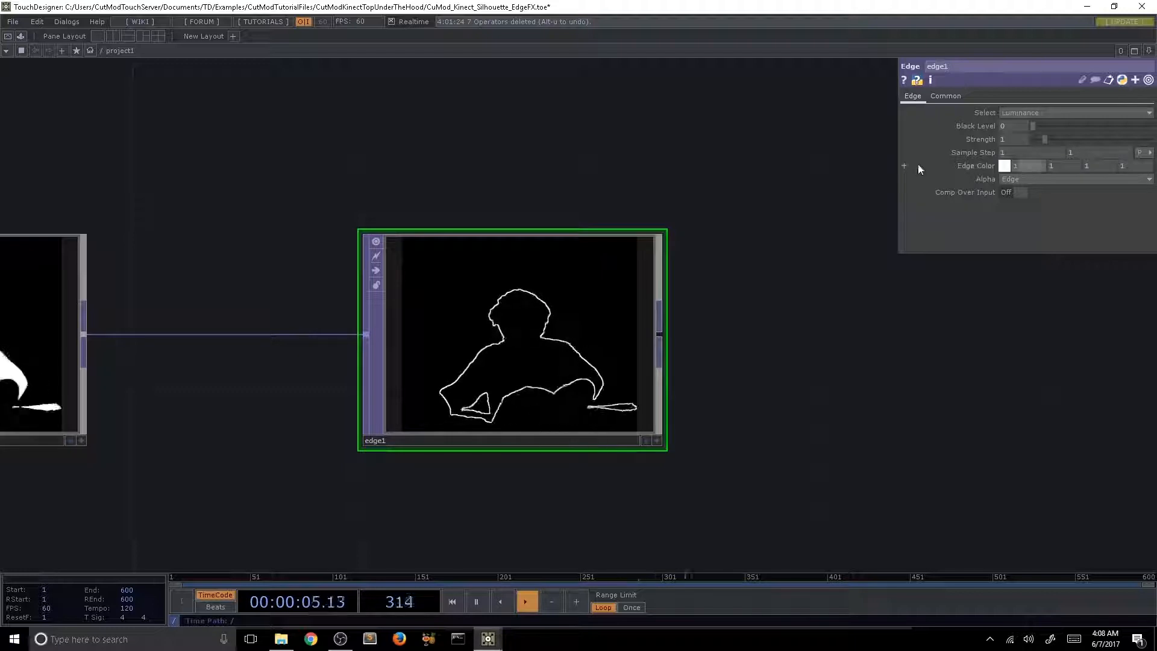
{"action": "left_click_drag", "start_coordinate": [1029, 166], "coordinate": [920, 169]}
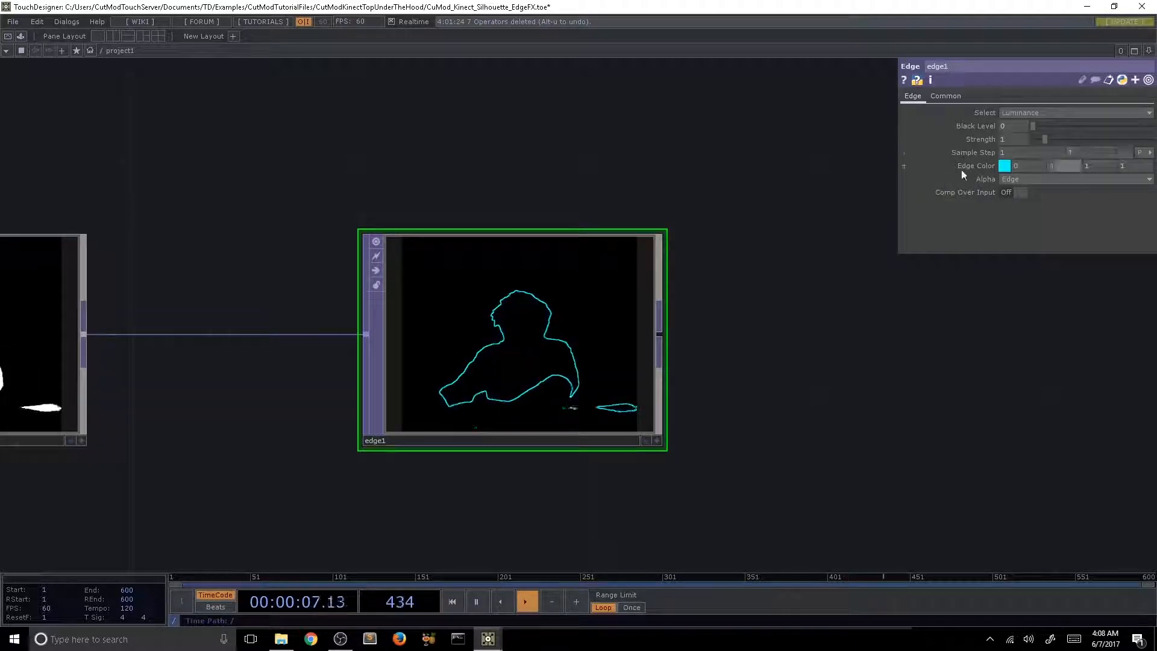
Step: Turn on Comp Over Input for the Edge node and set its Sample Step to 3 in both directions
{"action": "left_click", "coordinate": [1019, 192]}
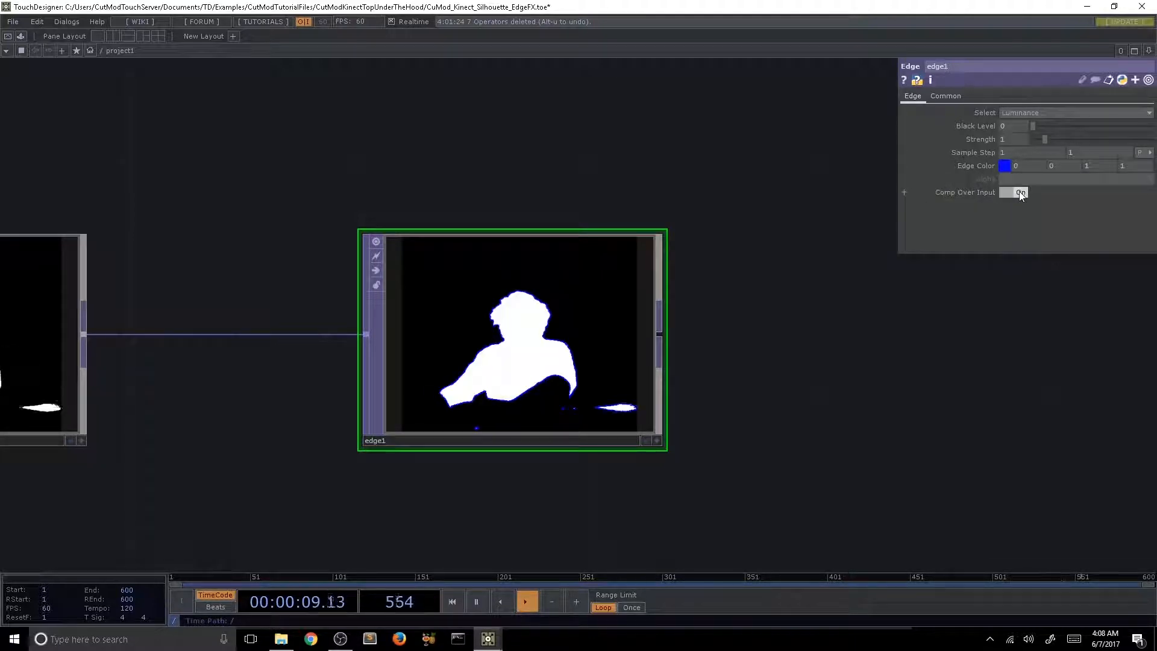
{"action": "scroll", "coordinate": [531, 355], "scroll_direction": "up", "scroll_amount": 3}
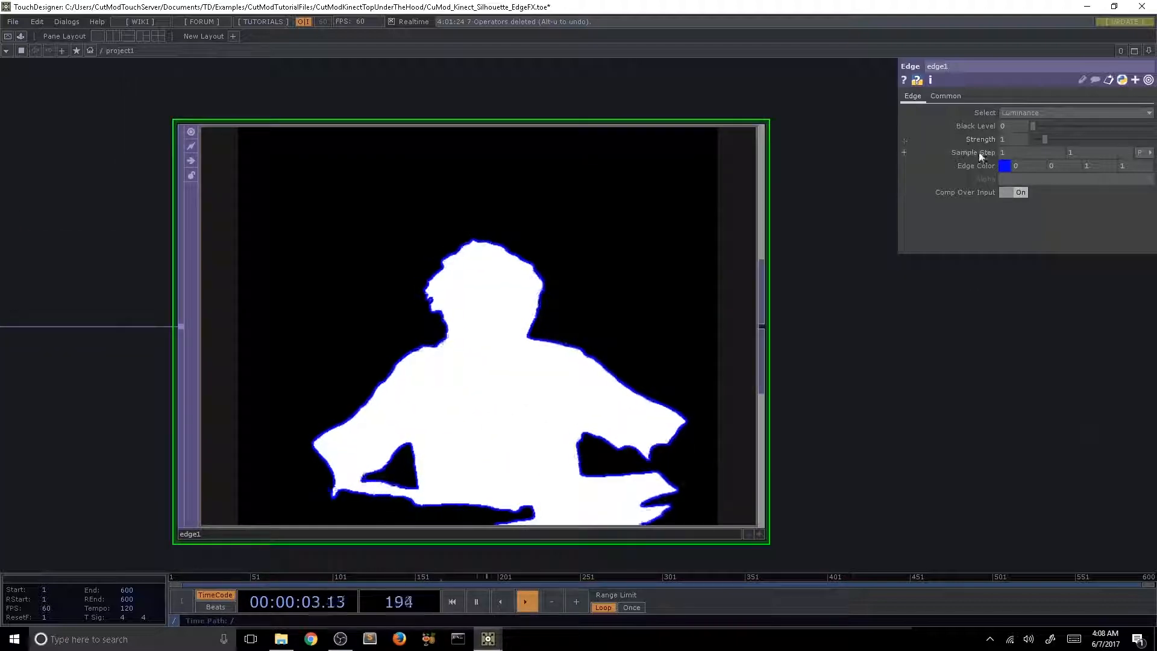
{"action": "middle_click_drag", "start_coordinate": [978, 143], "coordinate": [946, 163]}
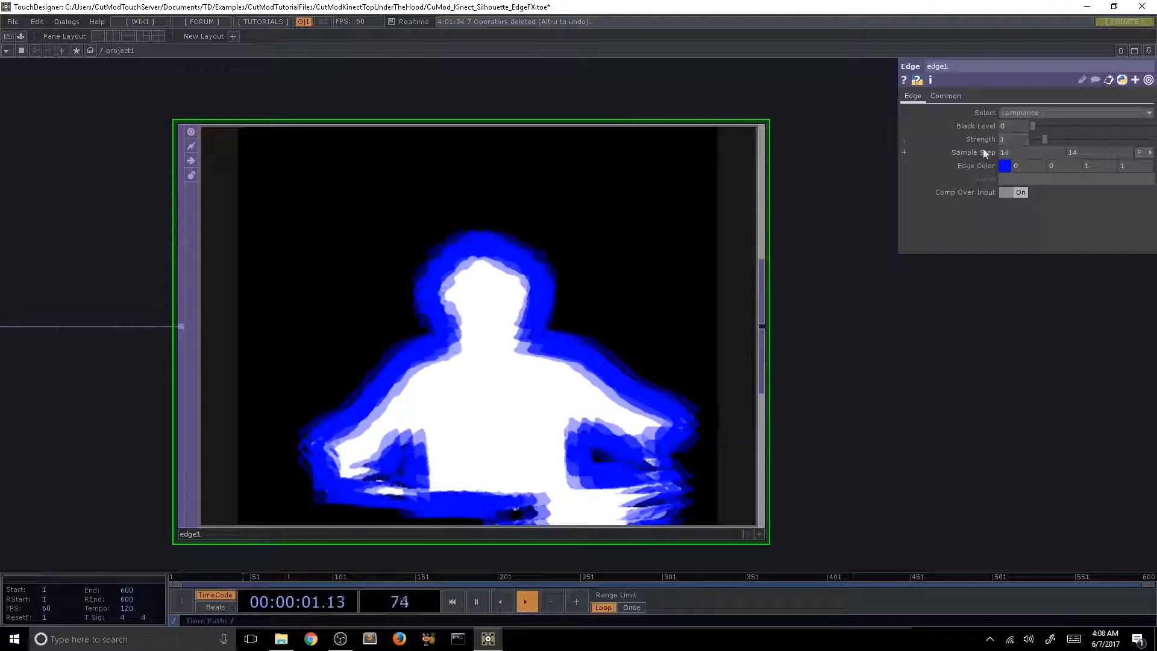
{"action": "middle_click_drag", "start_coordinate": [982, 145], "coordinate": [981, 135]}
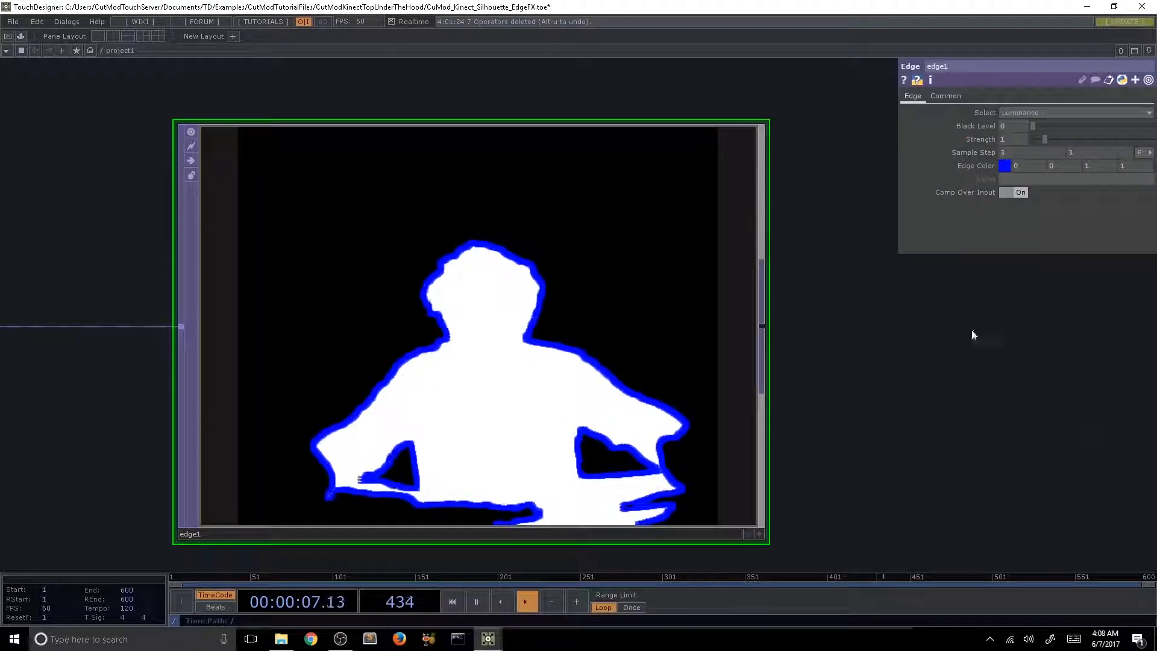
Step: Try the Edge node without Comp Over Input, check its Alpha options, and turn Comp Over Input back on
{"action": "left_click", "coordinate": [1012, 192]}
{"action": "left_click", "coordinate": [1026, 179]}
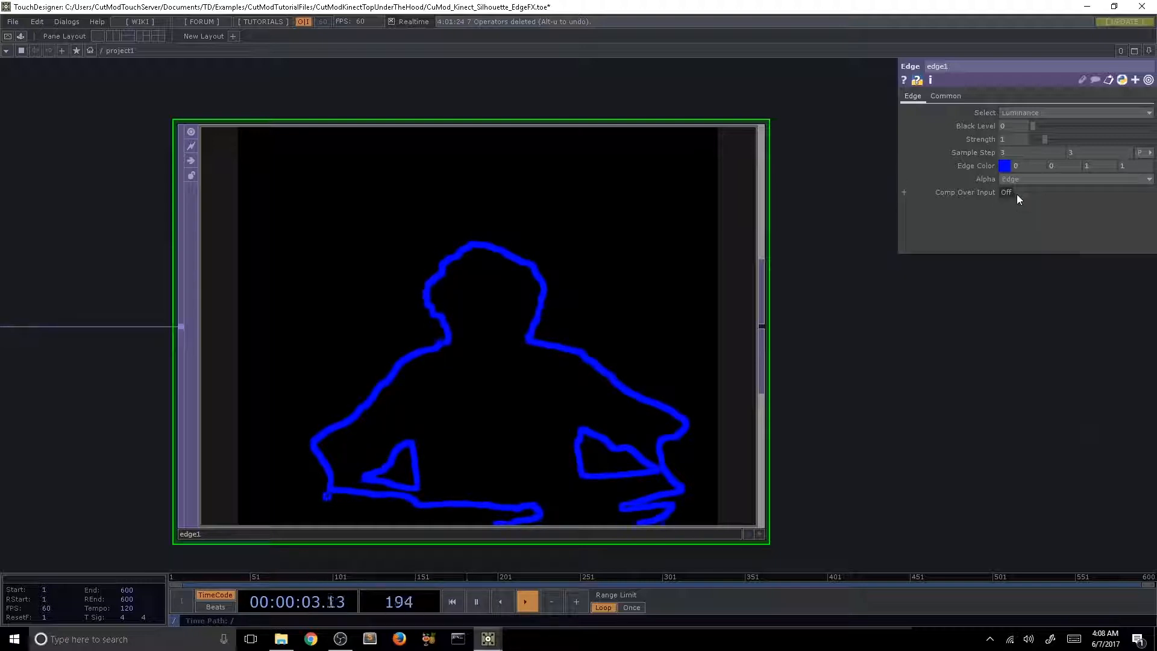
{"action": "left_click", "coordinate": [1017, 193]}
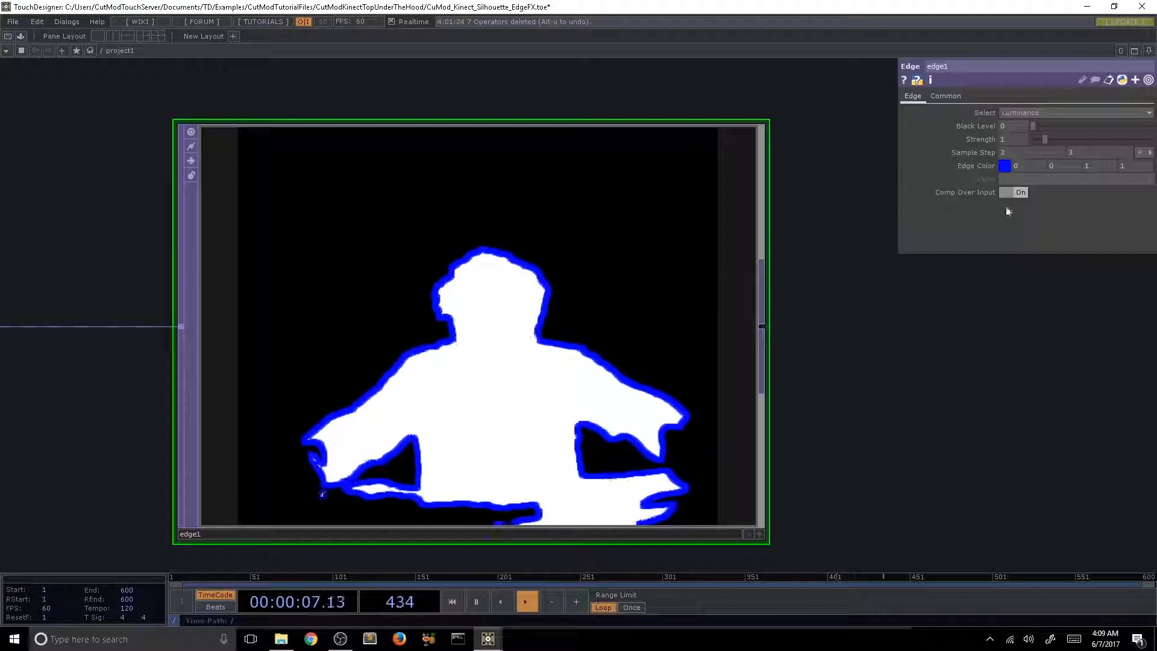
Step: Make the Edge node's edge color black by setting its blue value to 0
{"action": "left_click", "coordinate": [1095, 166]}
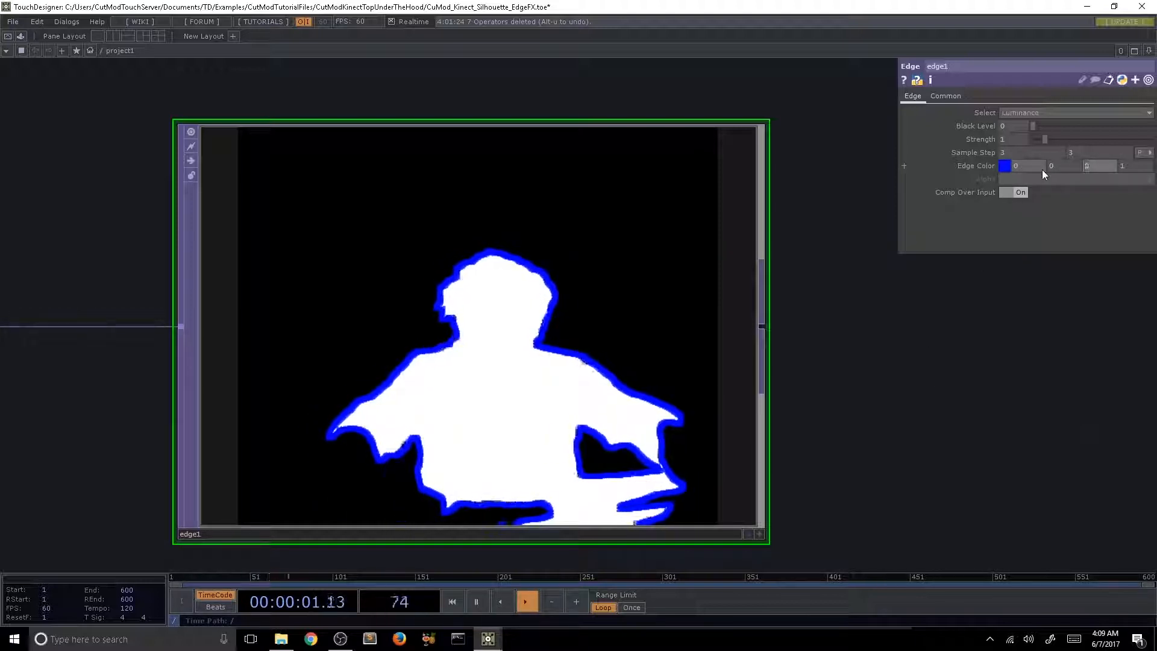
{"action": "type", "text": "0"}
{"action": "key", "text": "Return"}
Step: Add a Composite TOP beyond edge1, put edge1 below the row, and connect null_silhouette and edge1 as the Composite's inputs
{"action": "scroll", "coordinate": [530, 416], "scroll_direction": "down", "scroll_amount": 3}
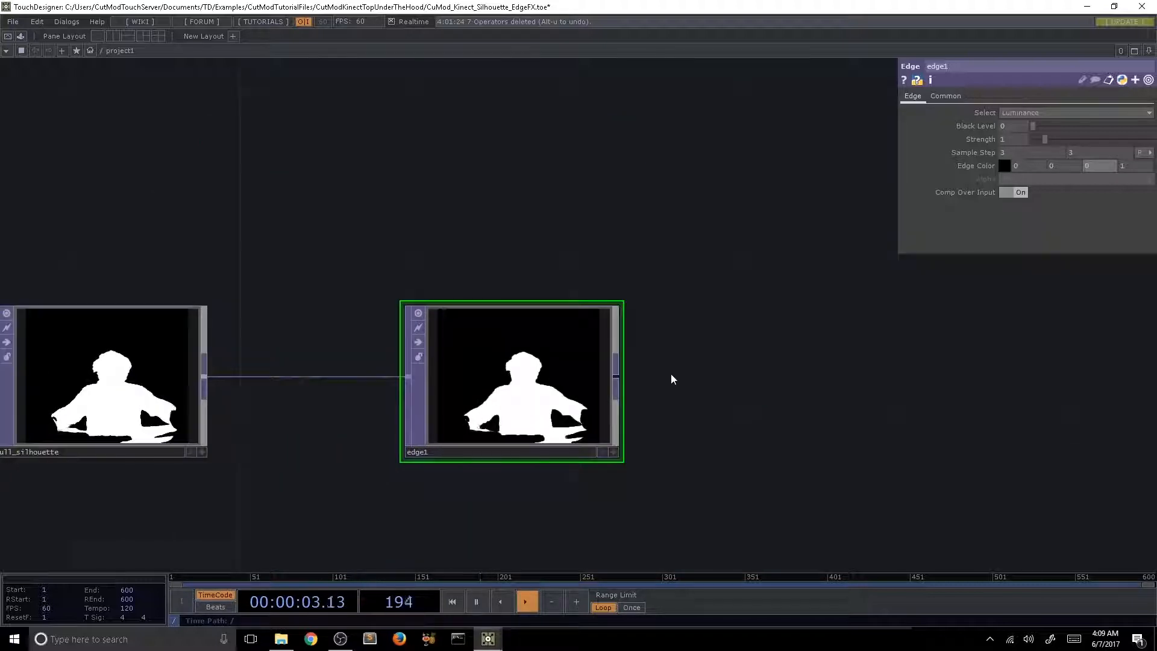
{"action": "key", "text": "Tab"}
{"action": "type", "text": "c"}
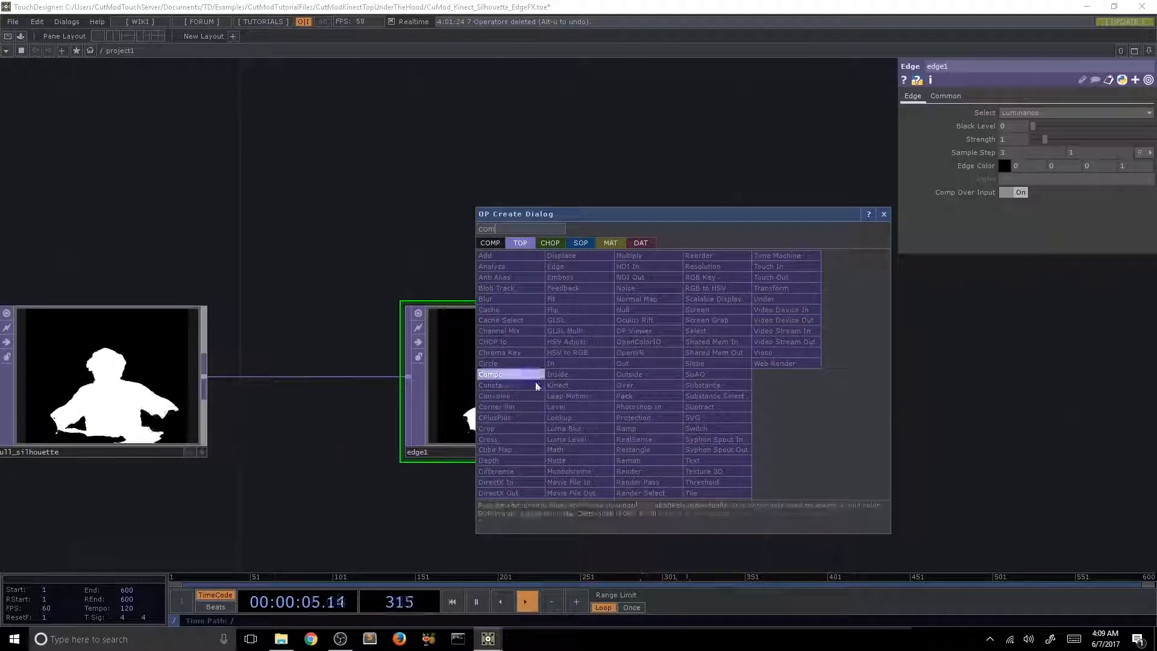
{"action": "left_click", "coordinate": [511, 377]}
{"action": "left_click", "coordinate": [912, 381]}
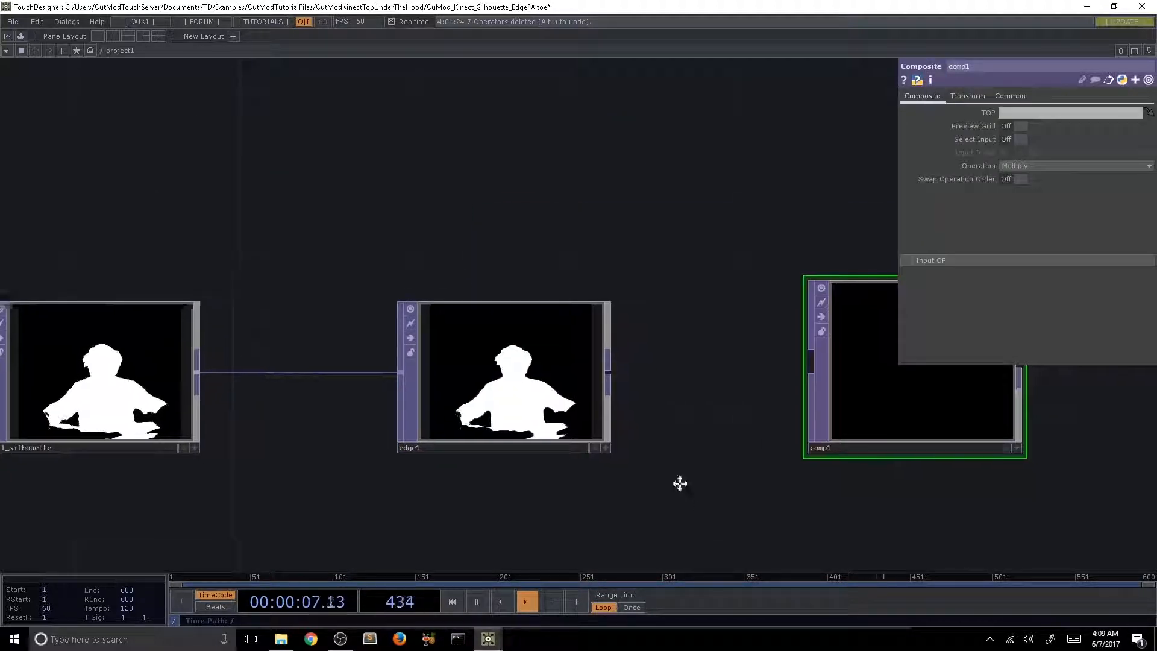
{"action": "scroll", "coordinate": [679, 483], "scroll_direction": "down", "scroll_amount": 4}
{"action": "left_click_drag", "start_coordinate": [498, 379], "coordinate": [693, 363]}
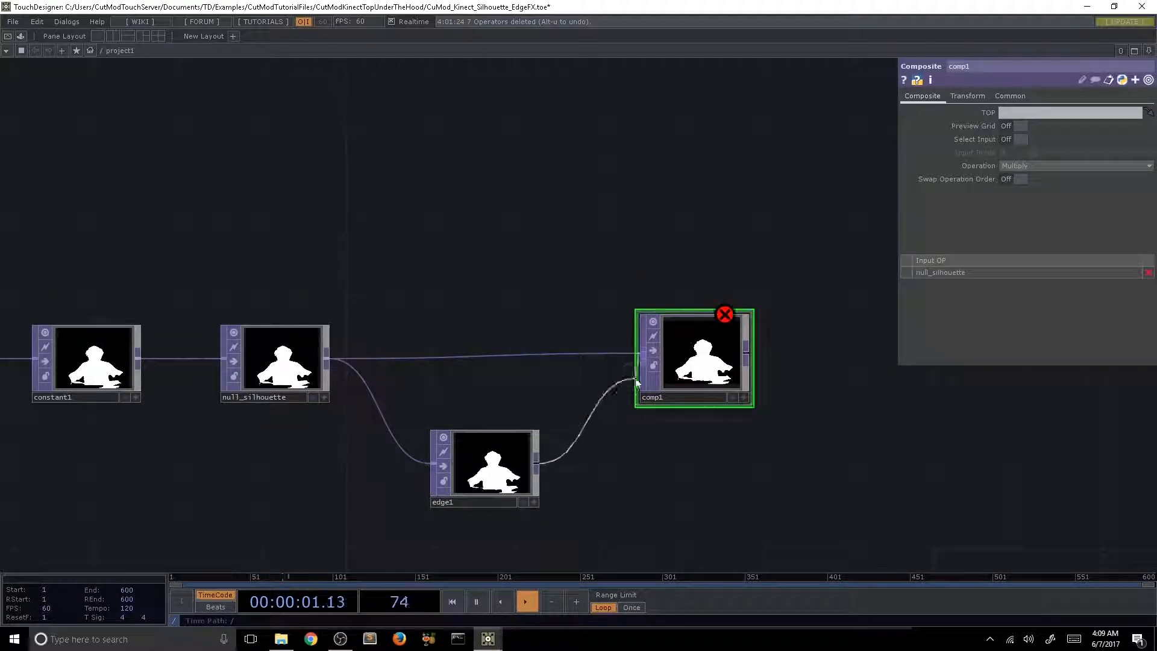
Step: Set the Composite node's operation to Negate and inspect the resulting outline
{"action": "left_click", "coordinate": [1069, 167]}
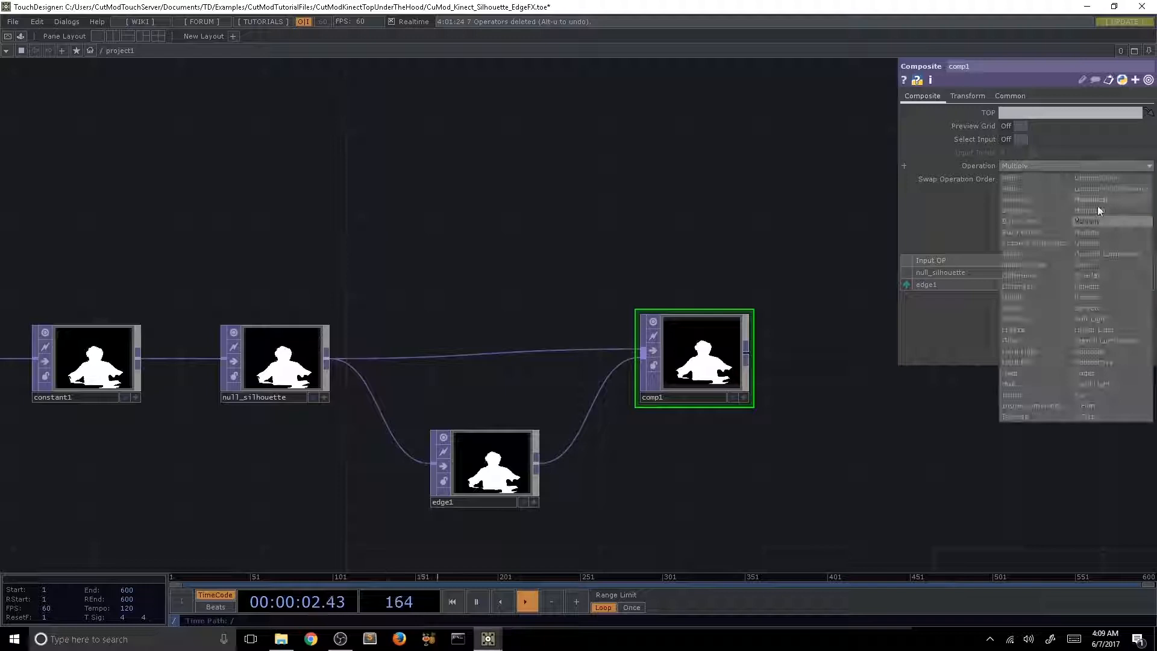
{"action": "left_click", "coordinate": [1115, 234]}
{"action": "scroll", "coordinate": [702, 380], "scroll_direction": "up", "scroll_amount": 5}
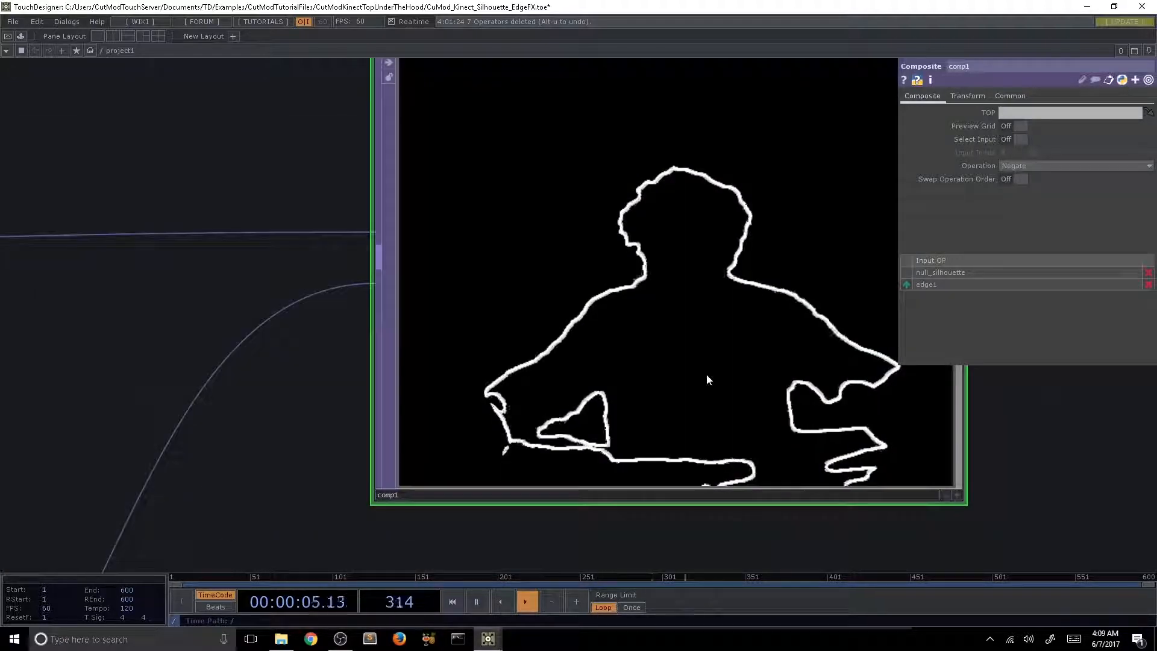
{"action": "scroll", "coordinate": [707, 374], "scroll_direction": "down", "scroll_amount": 6}
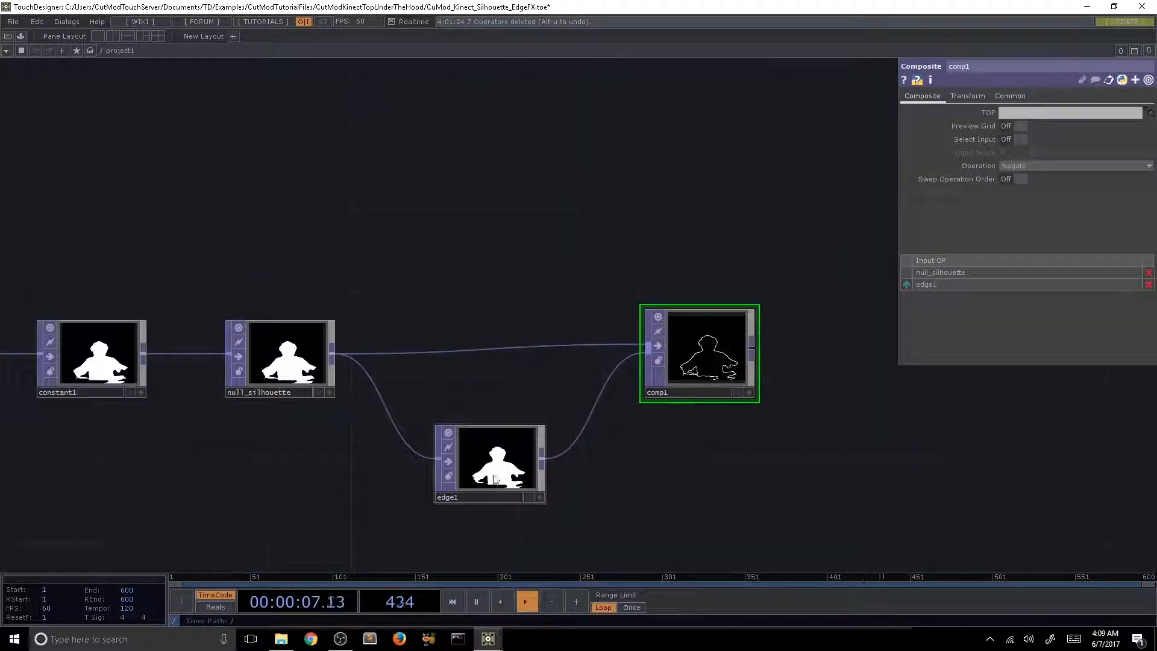
{"action": "left_click", "coordinate": [522, 447]}
{"action": "scroll", "coordinate": [685, 284], "scroll_direction": "up", "scroll_amount": 6}
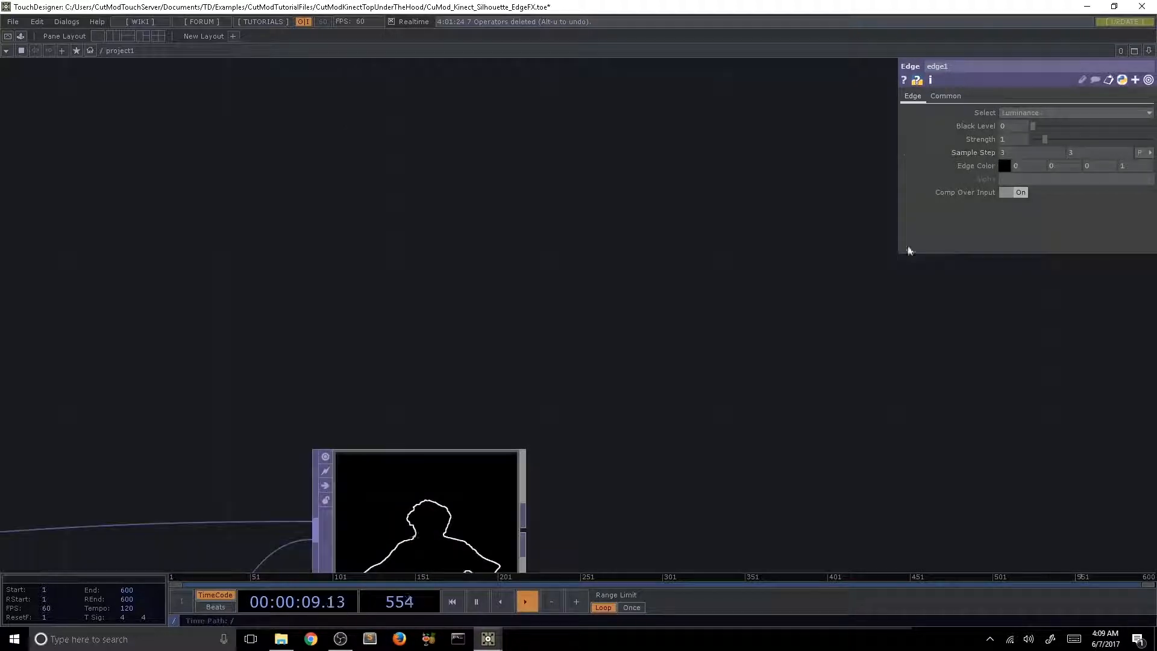
{"action": "scroll", "coordinate": [750, 301], "scroll_direction": "down", "scroll_amount": 6}
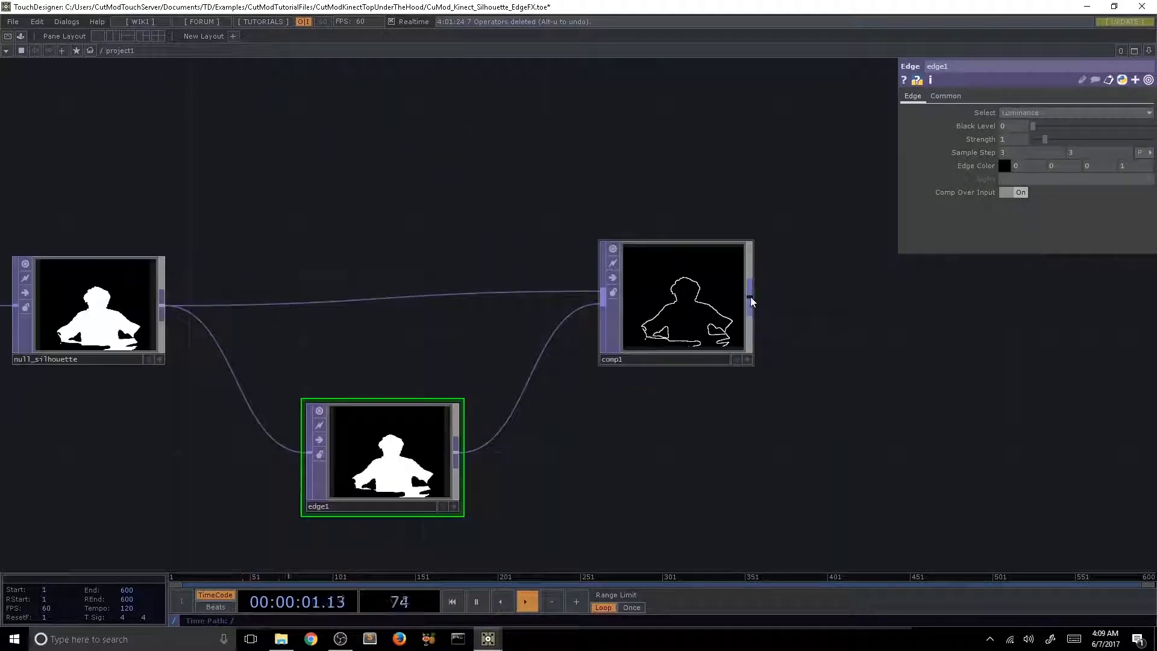
Step: Add a Null TOP to the Composite node's output and display it as the network background
{"action": "right_click", "coordinate": [751, 297]}
{"action": "left_click", "coordinate": [702, 236]}
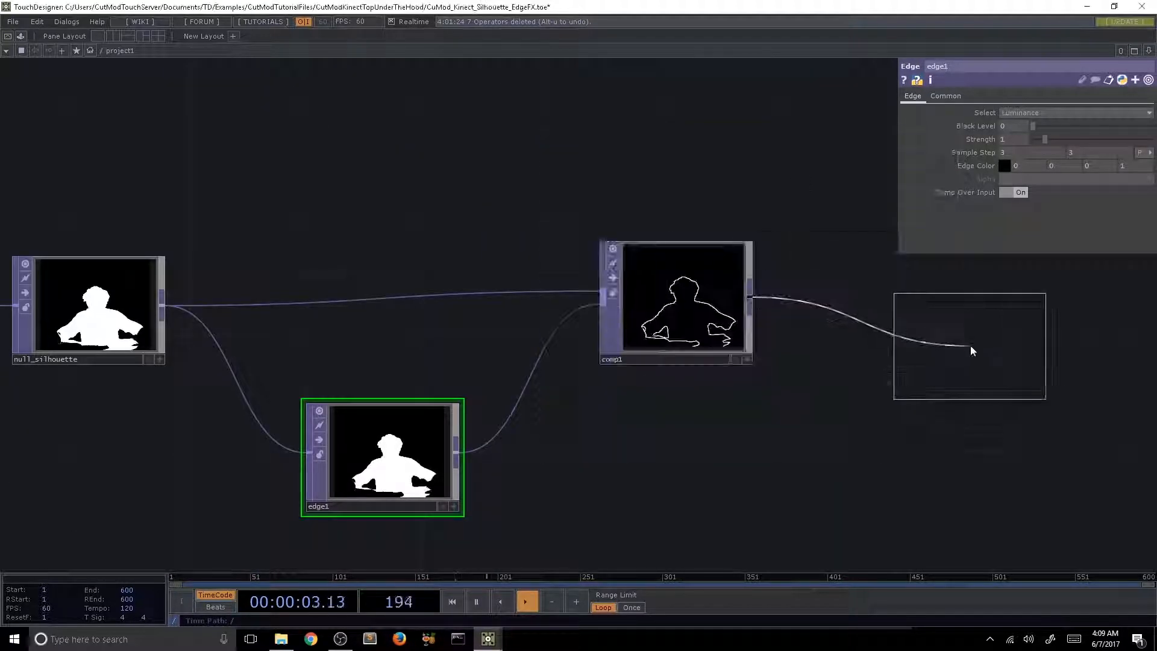
{"action": "left_click", "coordinate": [1015, 297]}
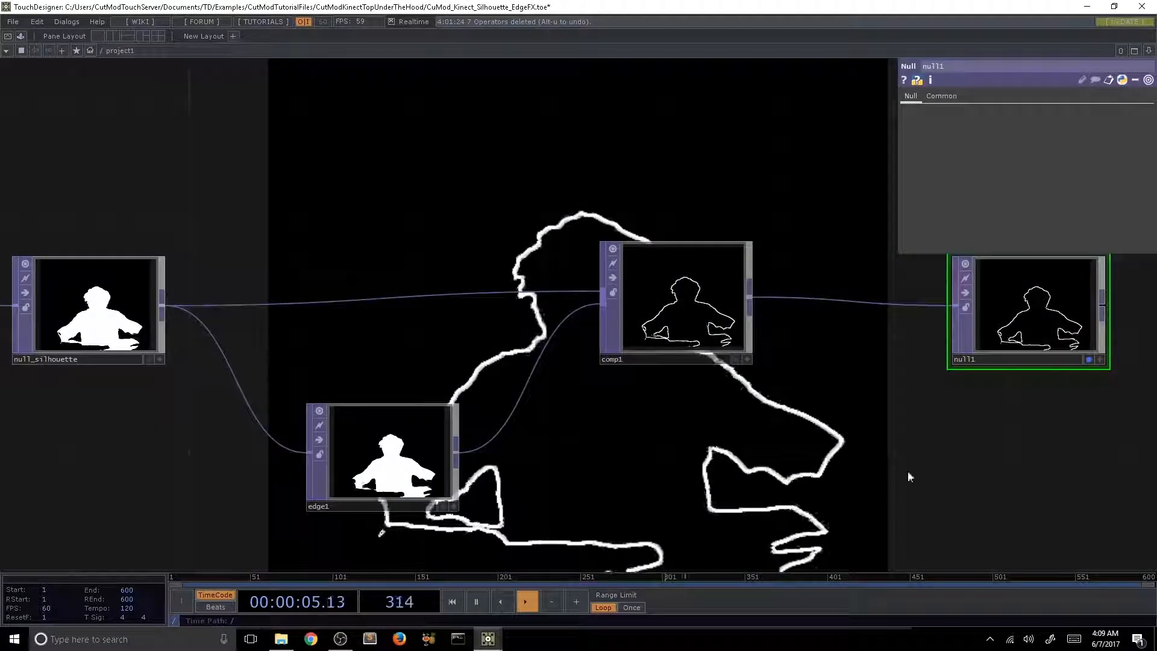
Step: Thicken the outline by setting the Edge node's Sample Step to 10 in both directions and its Strength to 10
{"action": "left_click_drag", "start_coordinate": [808, 460], "coordinate": [815, 377]}
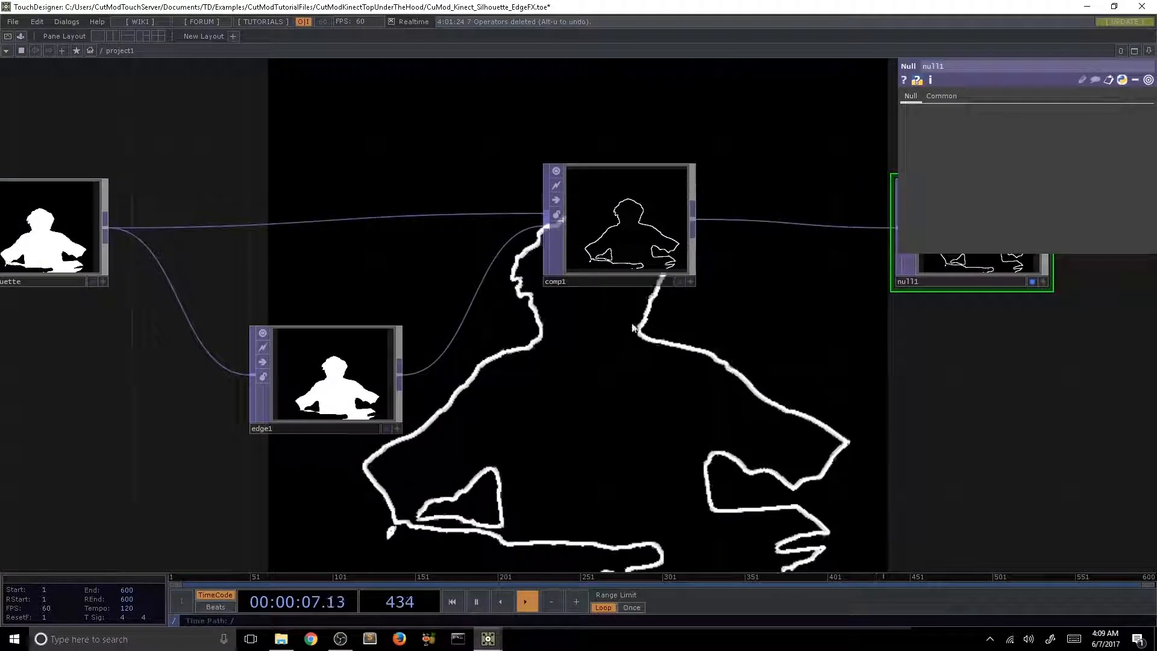
{"action": "left_click", "coordinate": [341, 385]}
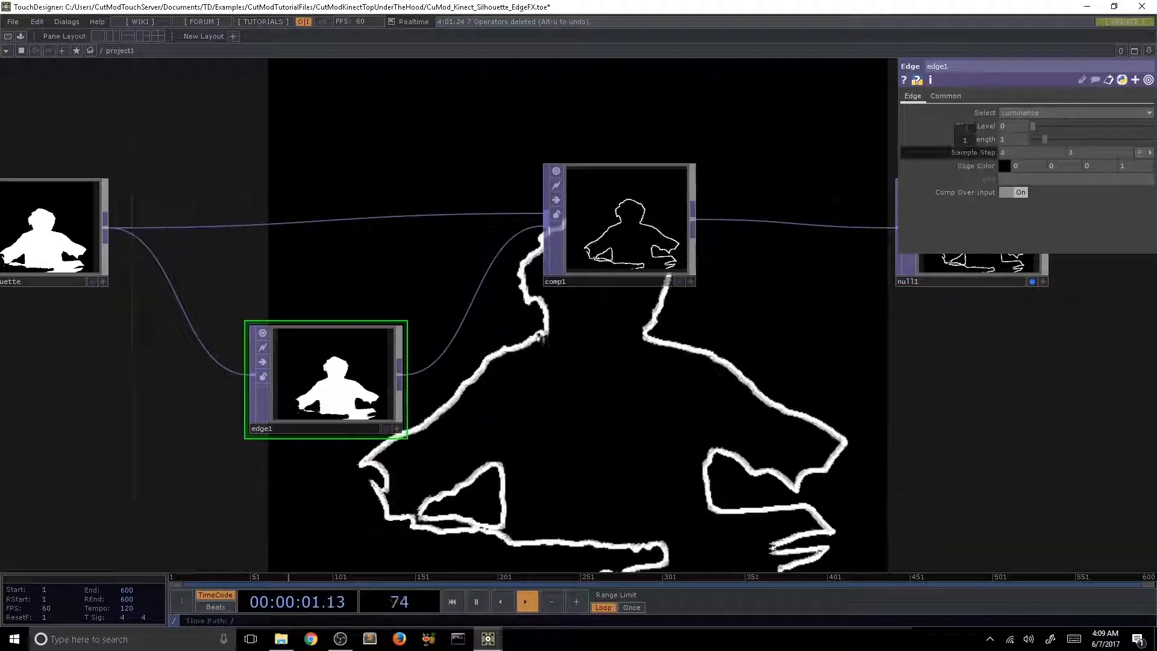
{"action": "mouse_move", "coordinate": [967, 140]}
{"action": "left_mouse_down"}
{"action": "mouse_move", "coordinate": [995, 140]}
{"action": "mouse_move", "coordinate": [977, 139]}
{"action": "left_mouse_up"}
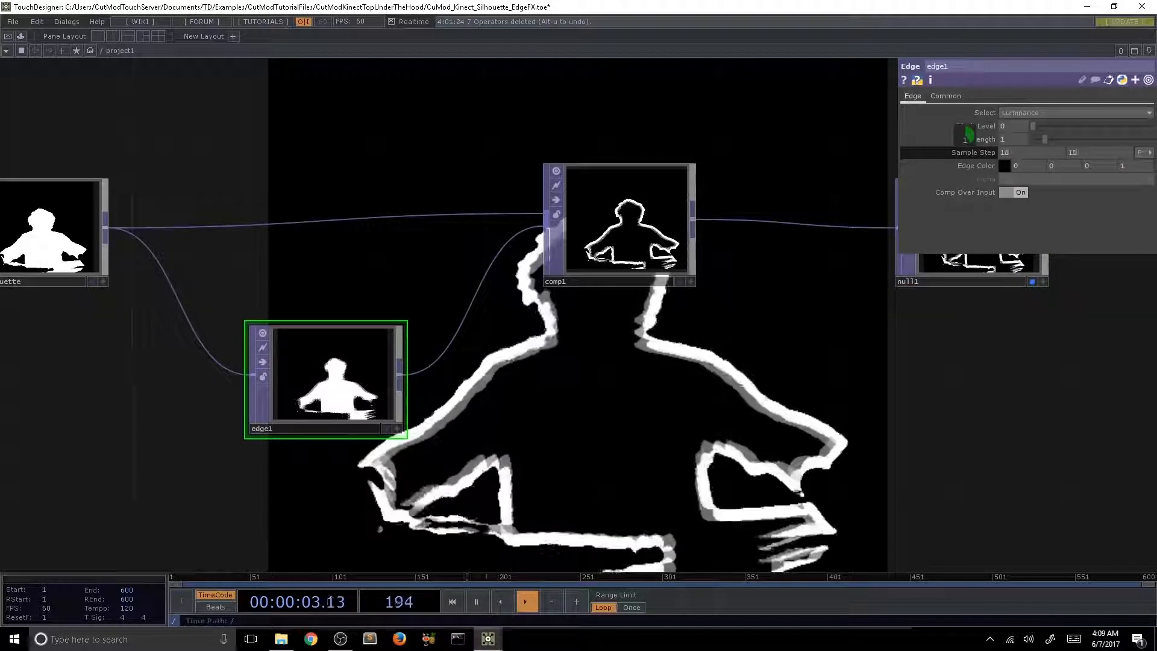
{"action": "left_click_drag", "start_coordinate": [1058, 142], "coordinate": [1152, 139]}
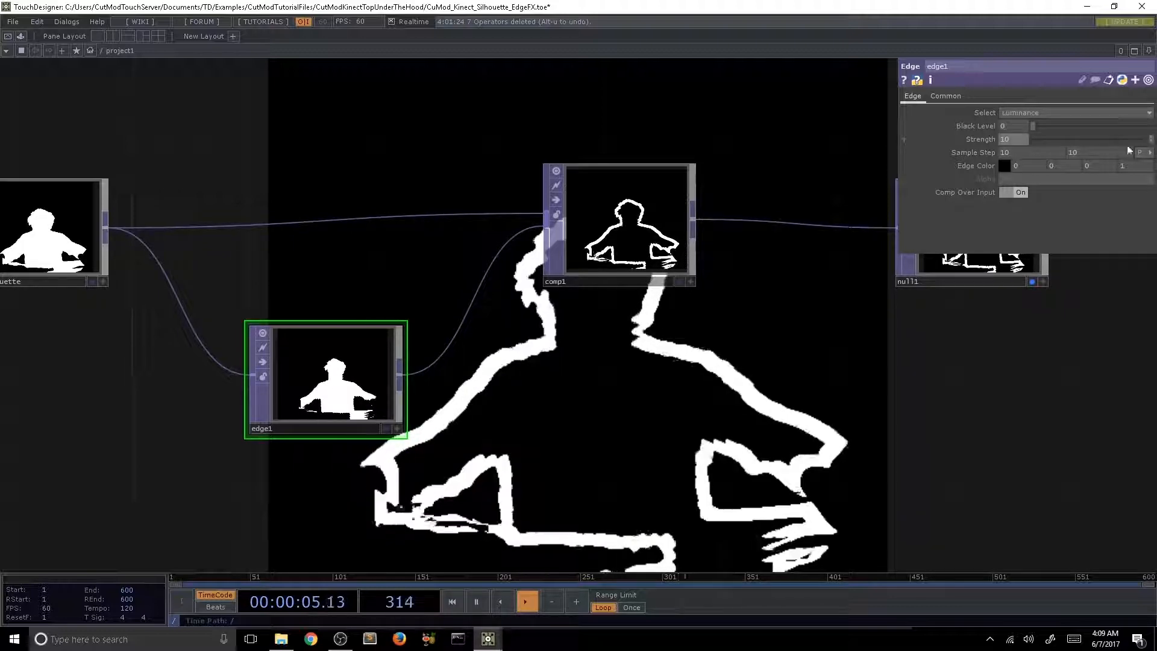
Step: Paste four copies of edge1 below it, chained in series, and connect each copy to comp1
{"action": "middle_click_drag", "start_coordinate": [967, 152], "coordinate": [968, 135]}
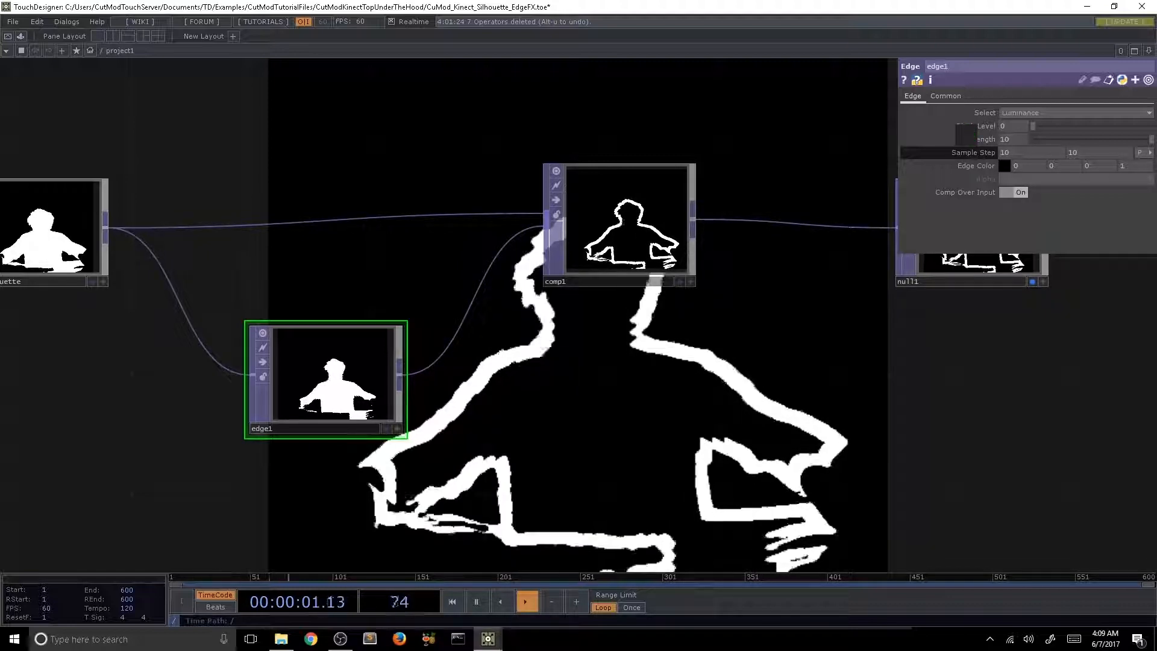
{"action": "scroll", "coordinate": [485, 414], "scroll_direction": "down", "scroll_amount": 5}
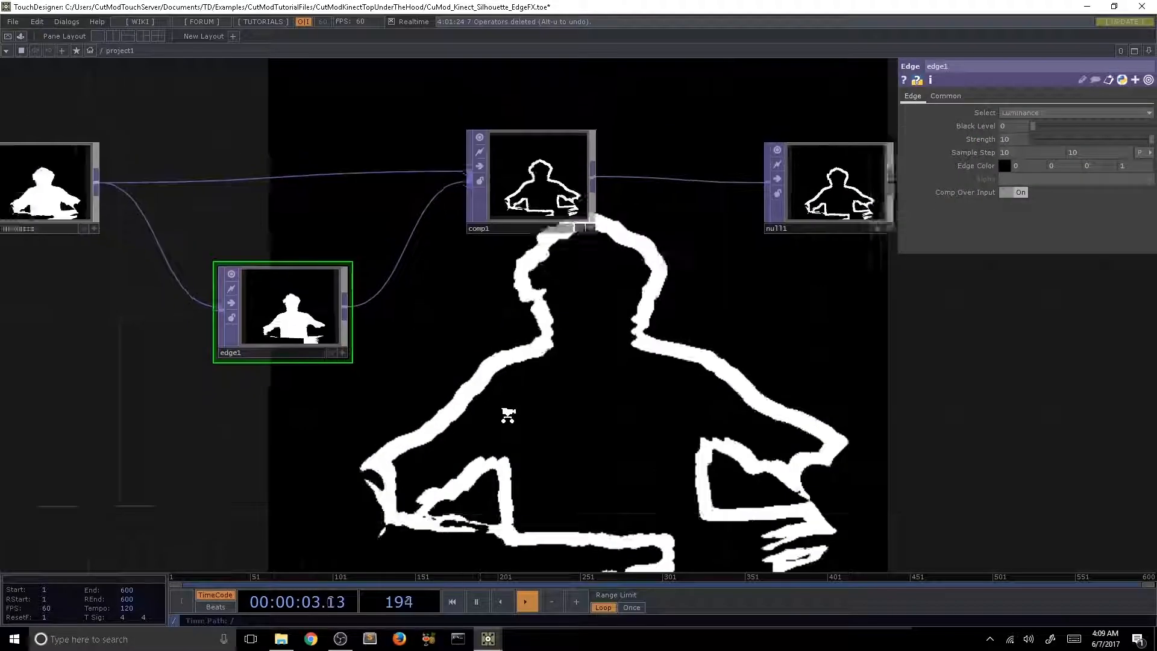
{"action": "left_click_drag", "start_coordinate": [630, 405], "coordinate": [690, 292]}
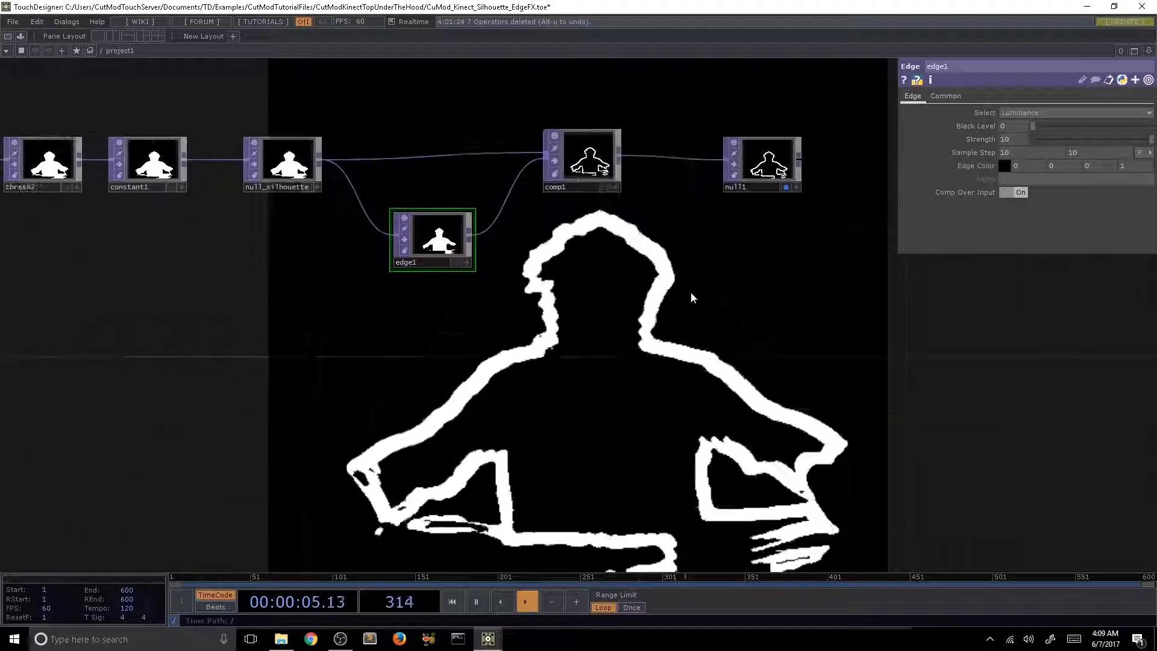
{"action": "mouse_move", "coordinate": [438, 249]}
{"action": "left_mouse_down"}
{"action": "mouse_move", "coordinate": [419, 249]}
{"action": "mouse_move", "coordinate": [431, 247]}
{"action": "left_mouse_up"}
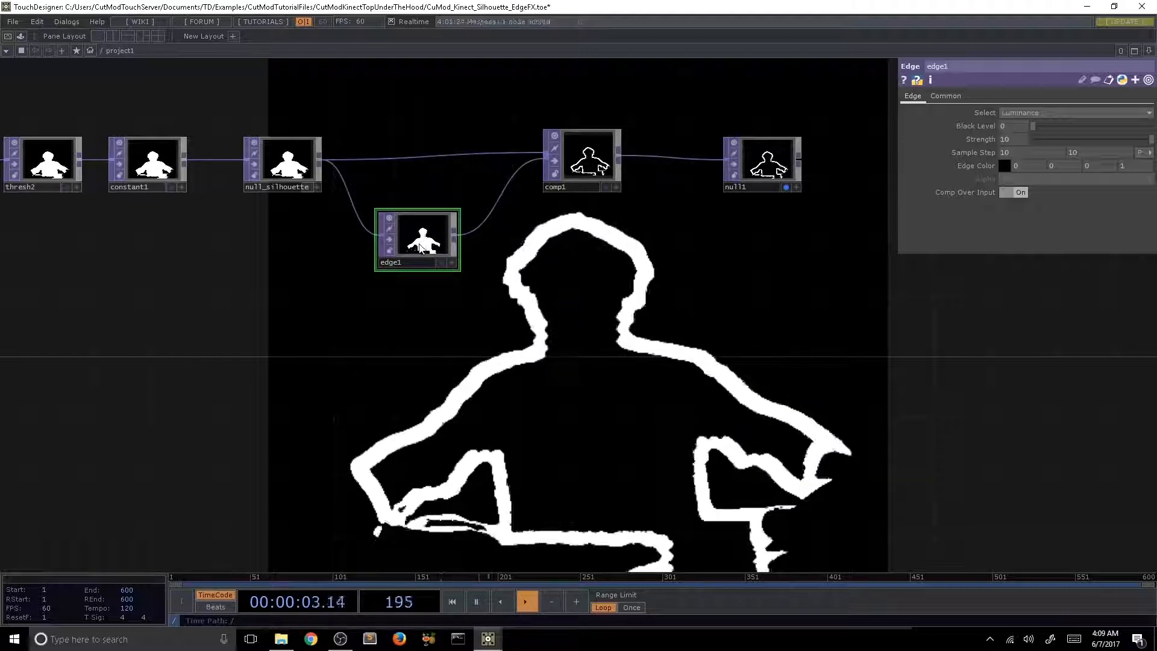
{"action": "key", "text": "ctrl+c"}
{"action": "key", "text": "ctrl+v"}
{"action": "key", "text": "ctrl+v"}
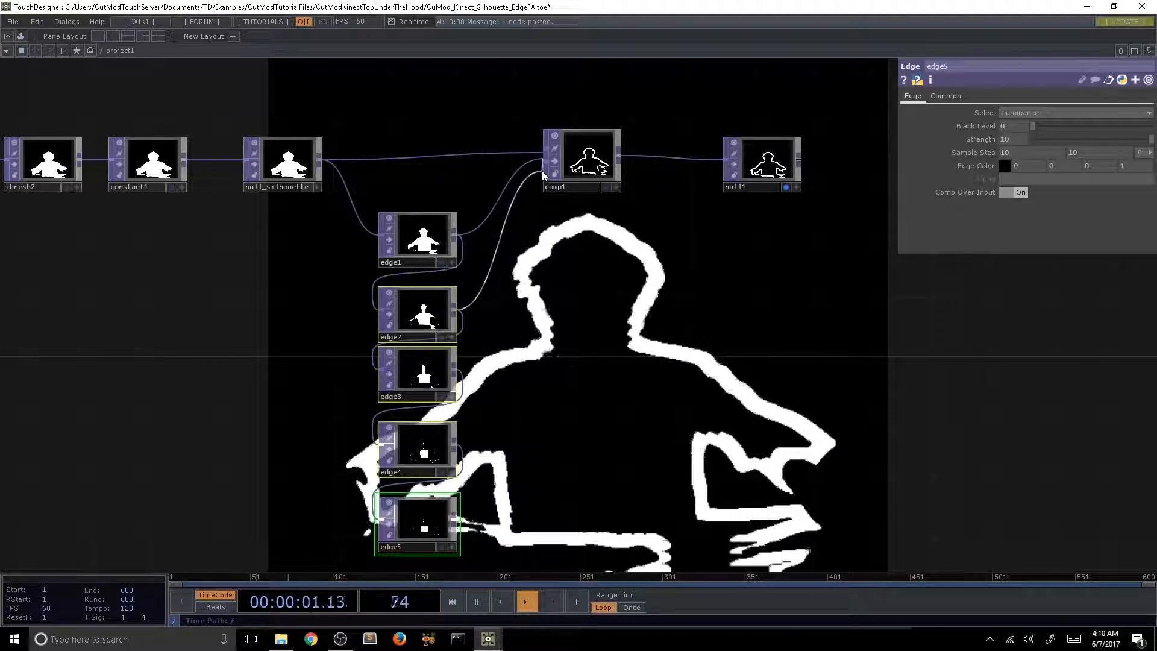
{"action": "left_click_drag", "start_coordinate": [541, 171], "coordinate": [542, 171]}
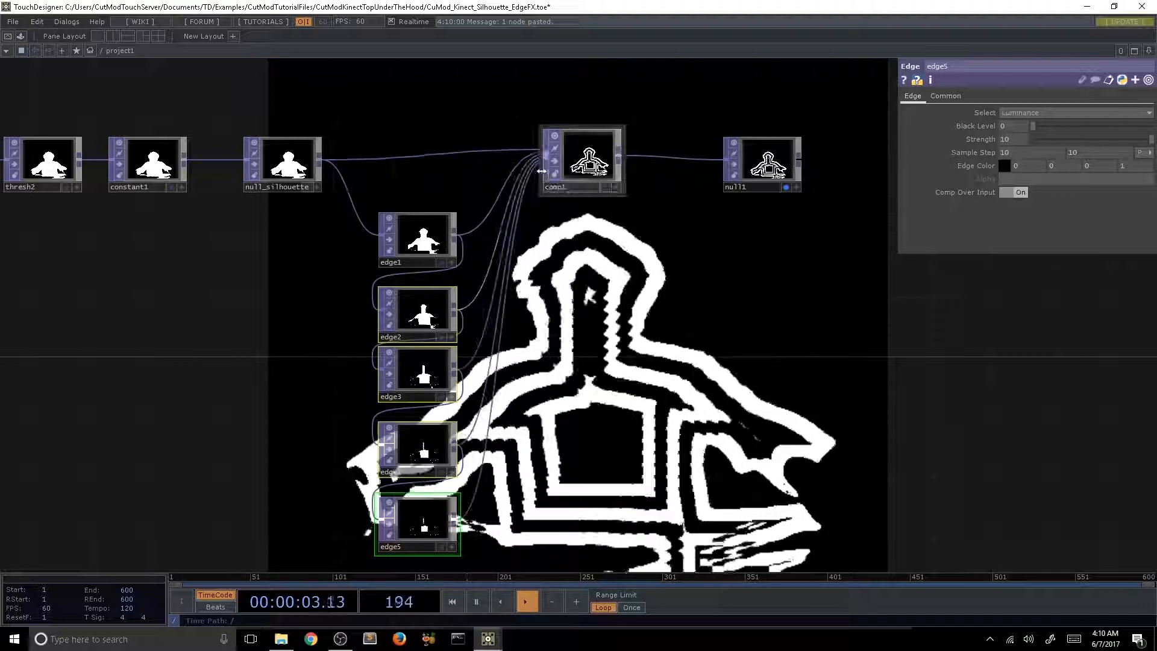
Step: Paste four more Edge nodes below edge5 and wire them to comp1
{"action": "left_click_drag", "start_coordinate": [688, 388], "coordinate": [610, 343]}
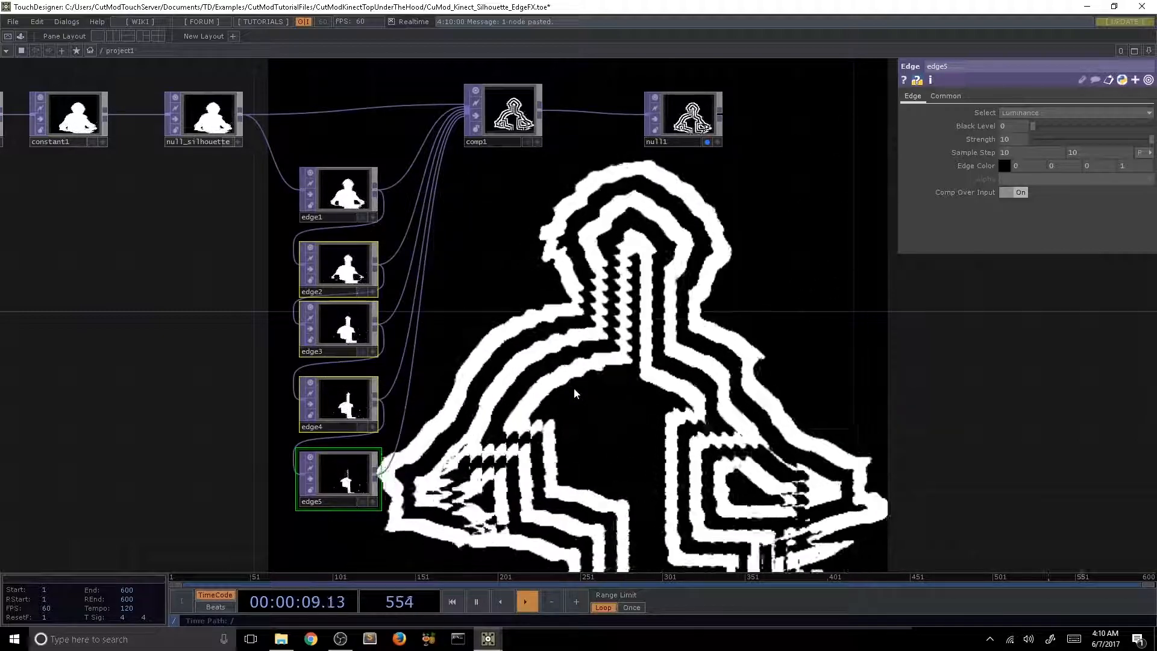
{"action": "left_click_drag", "start_coordinate": [466, 469], "coordinate": [481, 390]}
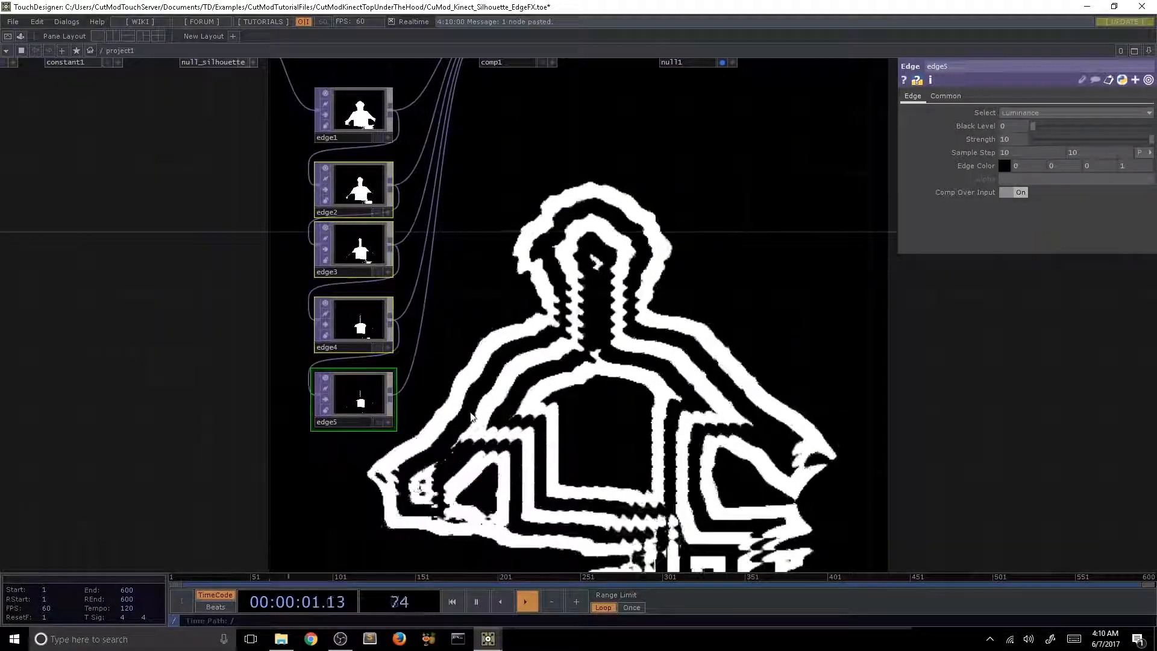
{"action": "key", "text": "ctrl+v"}
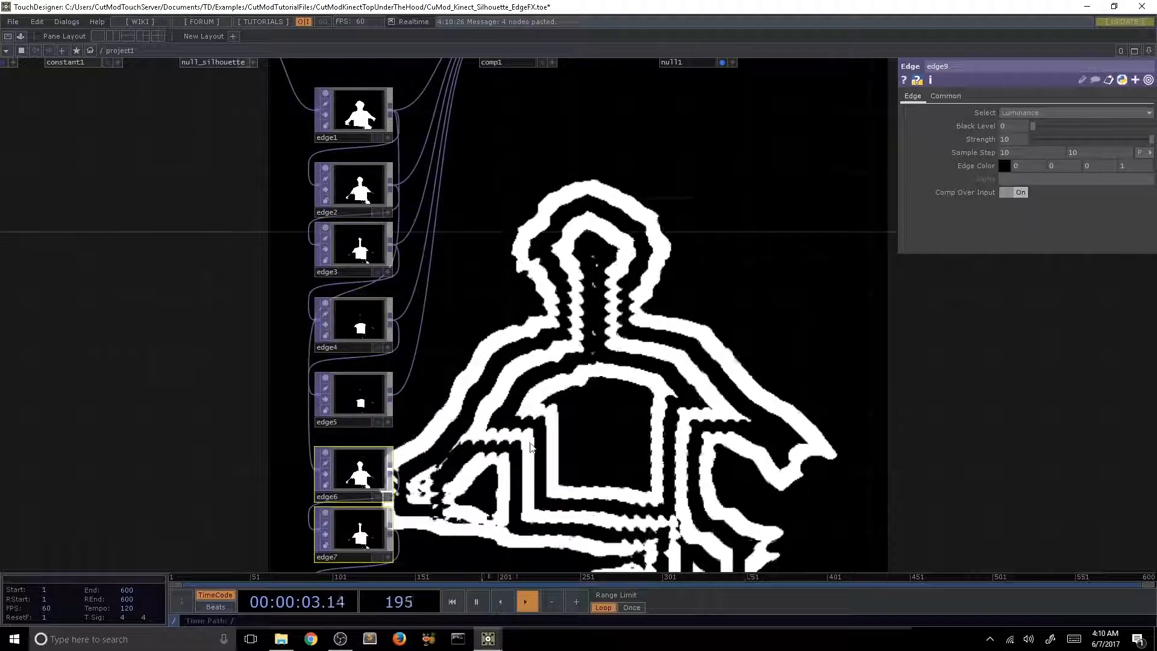
{"action": "key", "text": "h"}
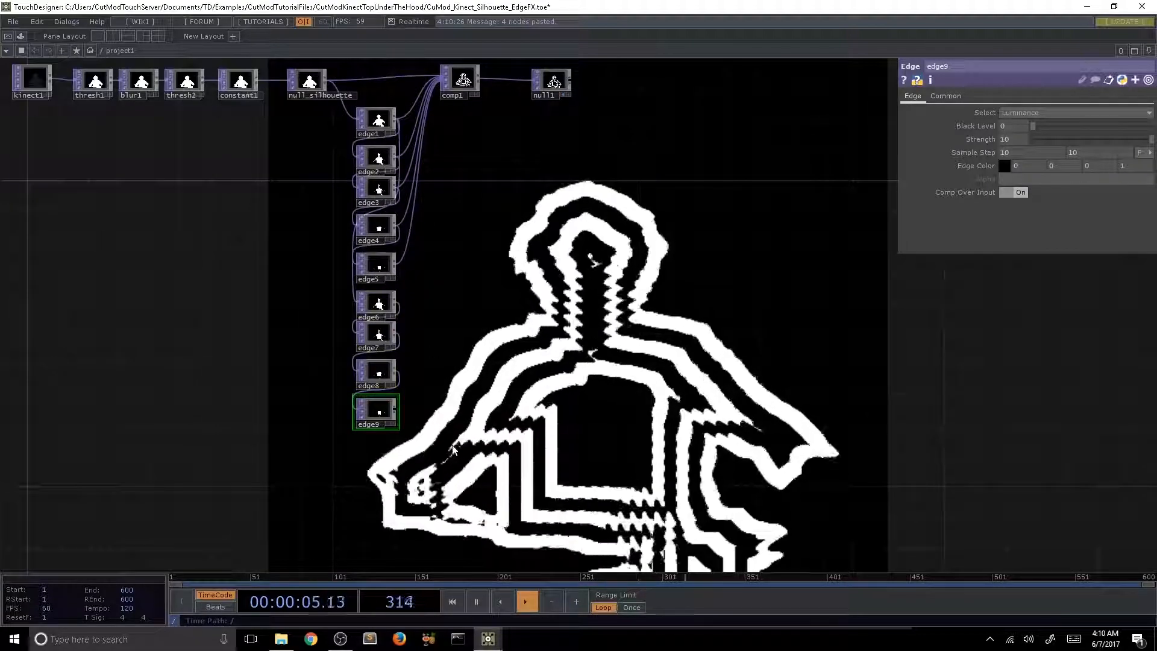
{"action": "left_click_drag", "start_coordinate": [452, 445], "coordinate": [393, 306]}
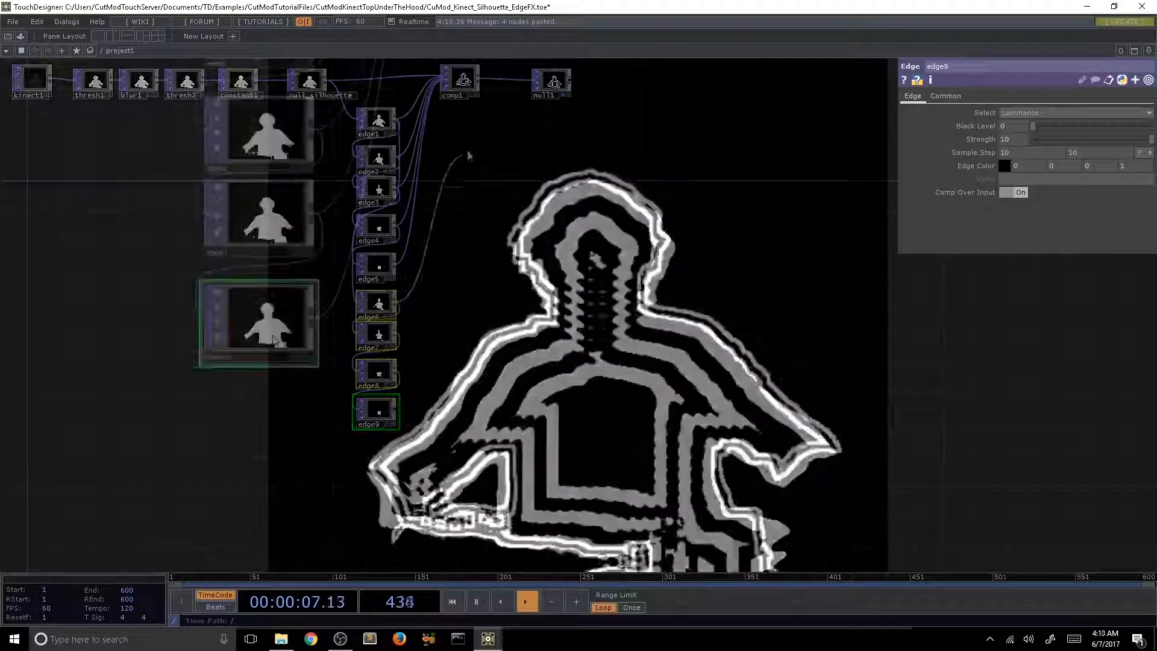
{"action": "left_click_drag", "start_coordinate": [410, 298], "coordinate": [451, 241]}
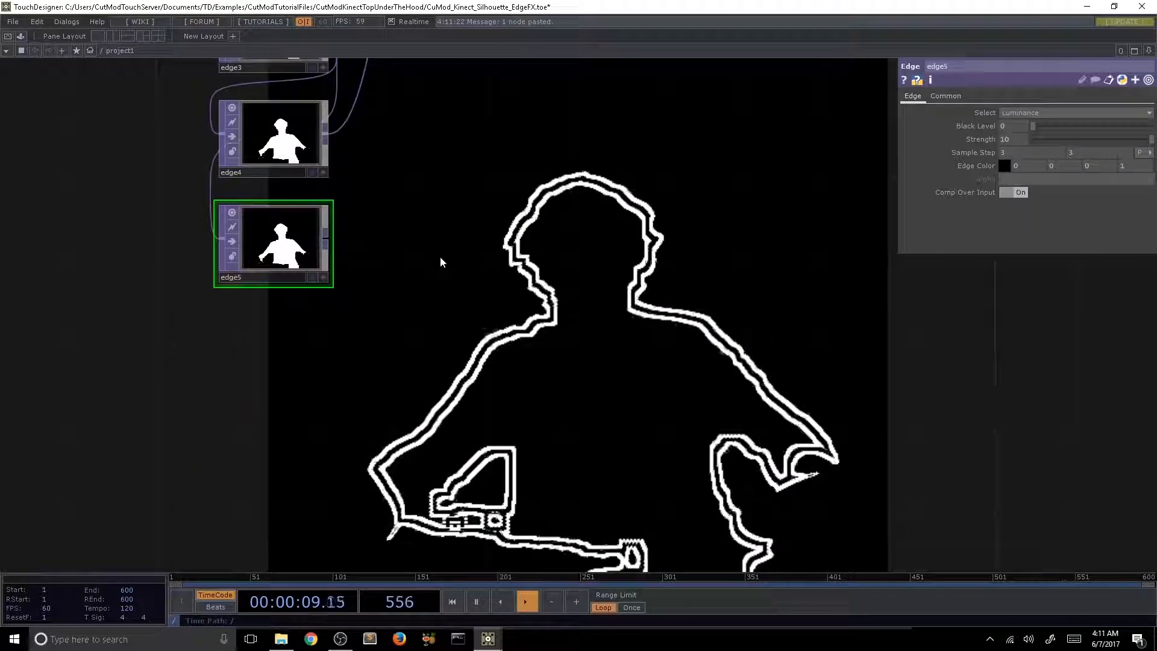
Step: Paste three more Edge nodes below edge5 and chain edge5 through edge8 in series
{"action": "key", "text": "ctrl+v"}
{"action": "key", "text": "Delete"}
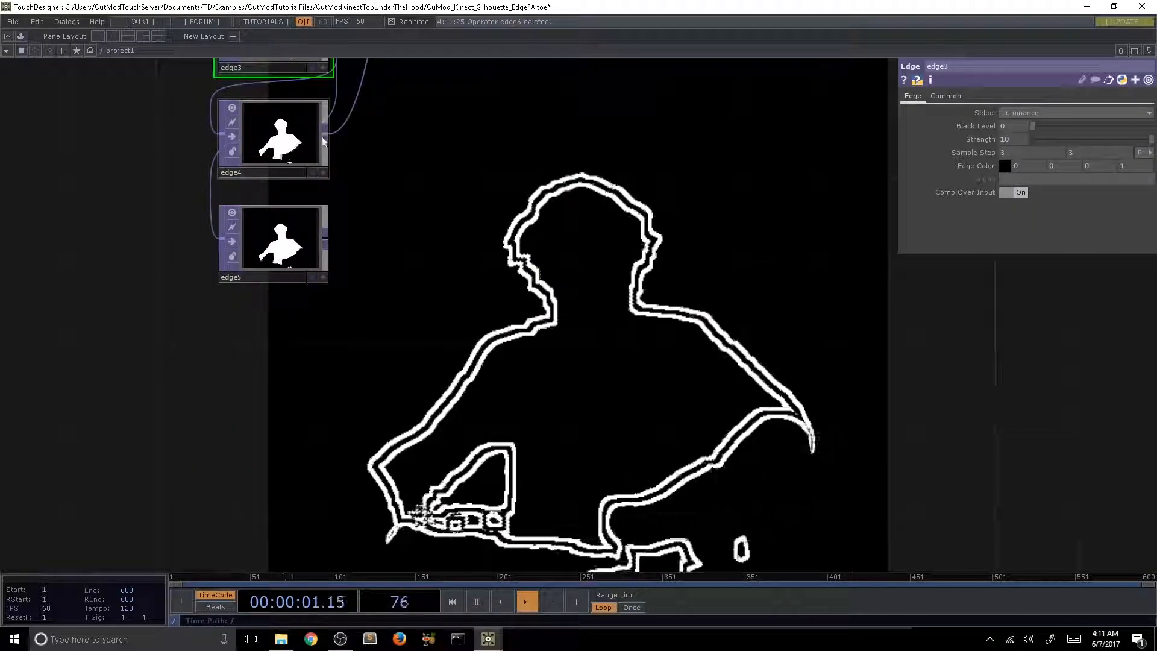
{"action": "left_click", "coordinate": [270, 245]}
{"action": "key", "text": "ctrl+v"}
{"action": "key", "text": "ctrl+v"}
{"action": "key", "text": "ctrl+v"}
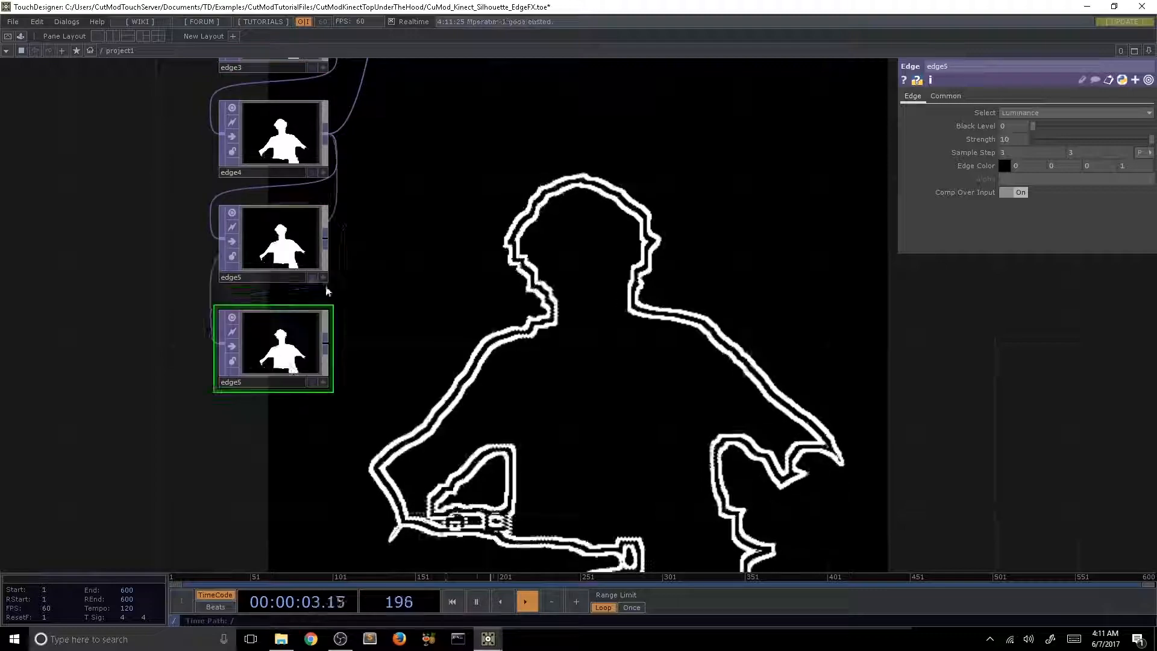
{"action": "left_click_drag", "start_coordinate": [356, 279], "coordinate": [366, 127]}
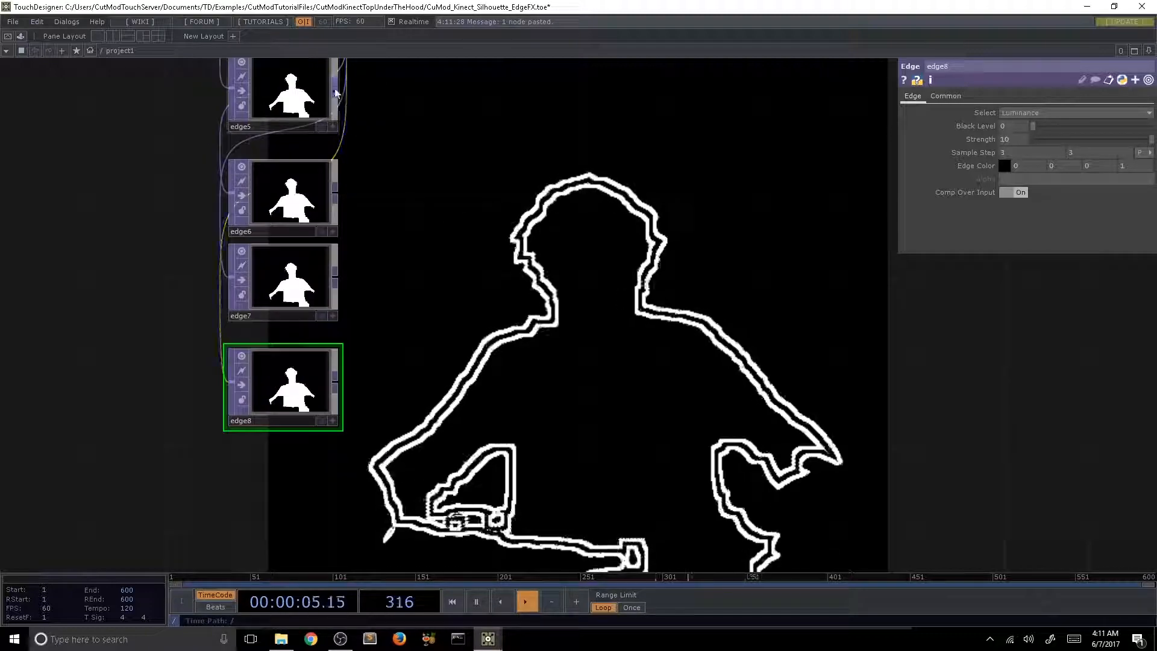
{"action": "left_click_drag", "start_coordinate": [336, 91], "coordinate": [238, 195]}
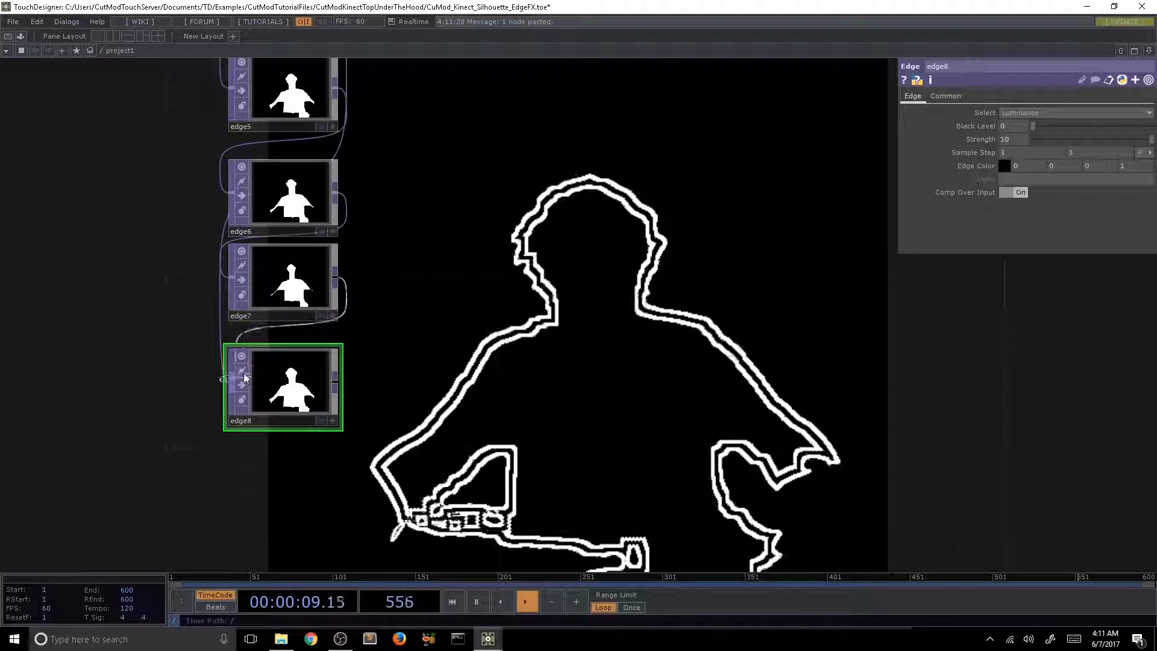
Step: Connect the outputs of edge5 through edge8 to comp1 as additional composite inputs
{"action": "scroll", "coordinate": [461, 353], "scroll_direction": "down", "scroll_amount": 5}
{"action": "left_click_drag", "start_coordinate": [473, 346], "coordinate": [442, 356]}
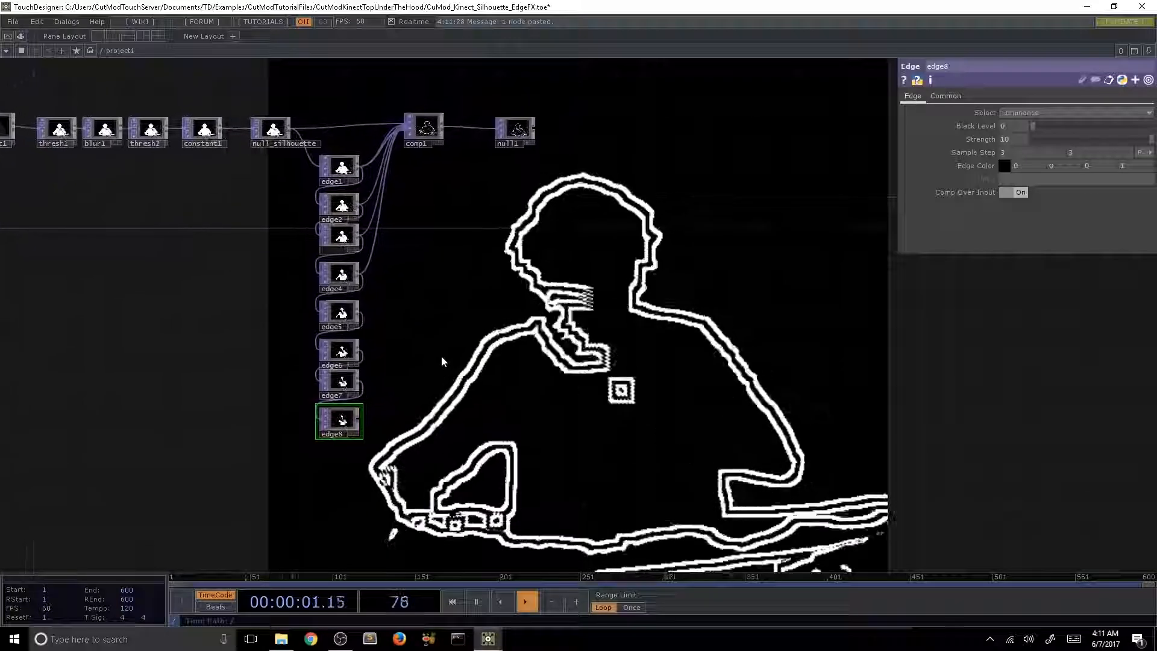
{"action": "left_click_drag", "start_coordinate": [403, 461], "coordinate": [351, 314]}
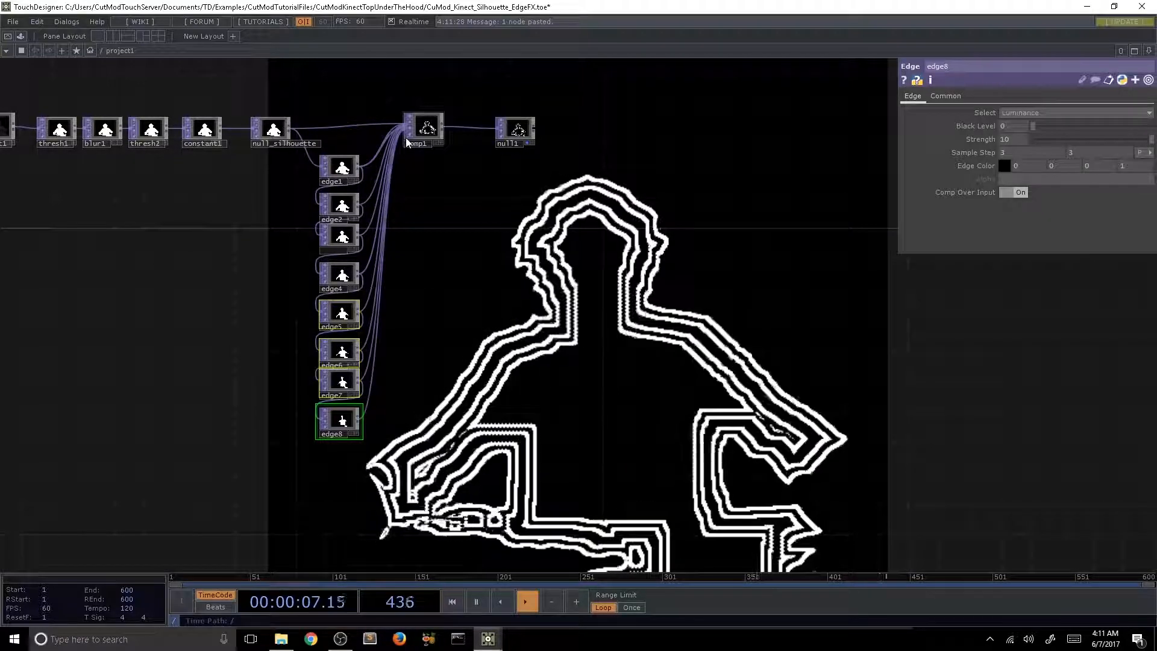
{"action": "left_click_drag", "start_coordinate": [589, 362], "coordinate": [548, 395]}
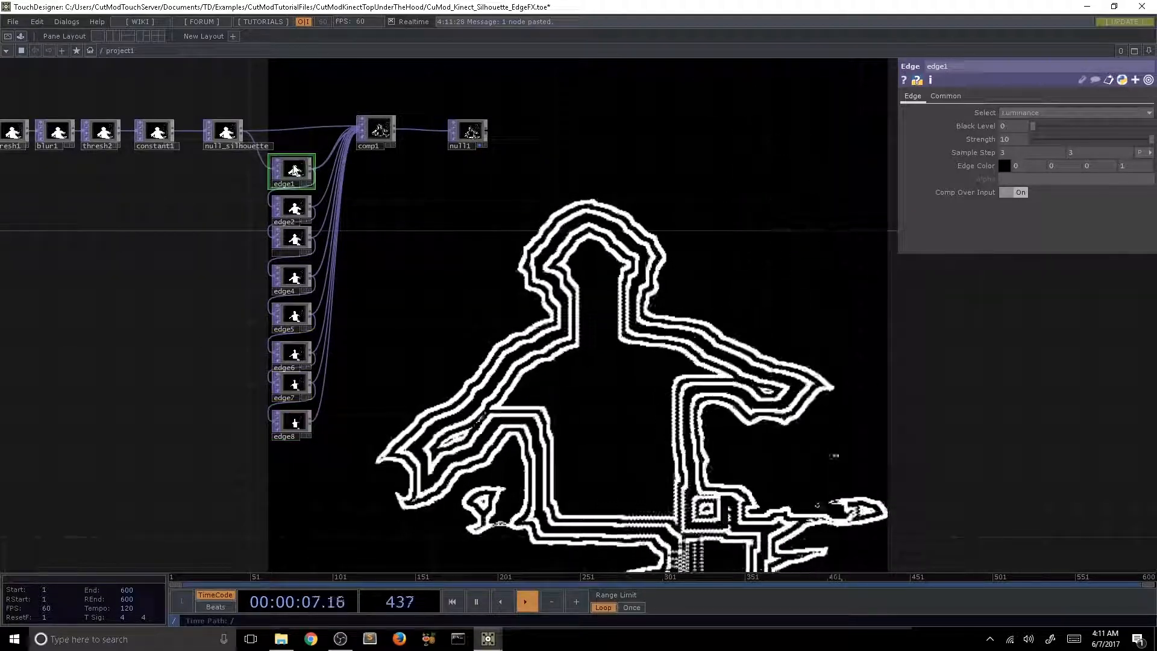
Step: Duplicate edge1, place the copy above the main row and set its Passes to 3
{"action": "key", "text": "ctrl+c"}
{"action": "key", "text": "ctrl+v"}
{"action": "left_click_drag", "start_coordinate": [339, 272], "coordinate": [405, 506]}
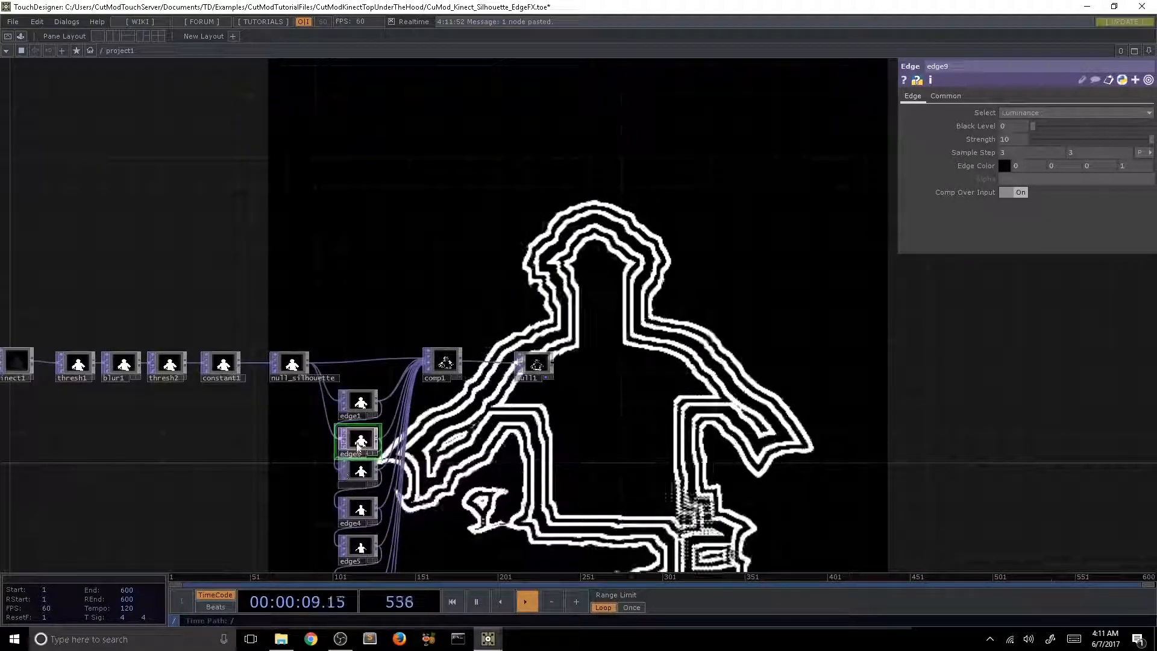
{"action": "left_click_drag", "start_coordinate": [357, 437], "coordinate": [357, 245]}
{"action": "scroll", "coordinate": [357, 245], "scroll_direction": "up", "scroll_amount": 5}
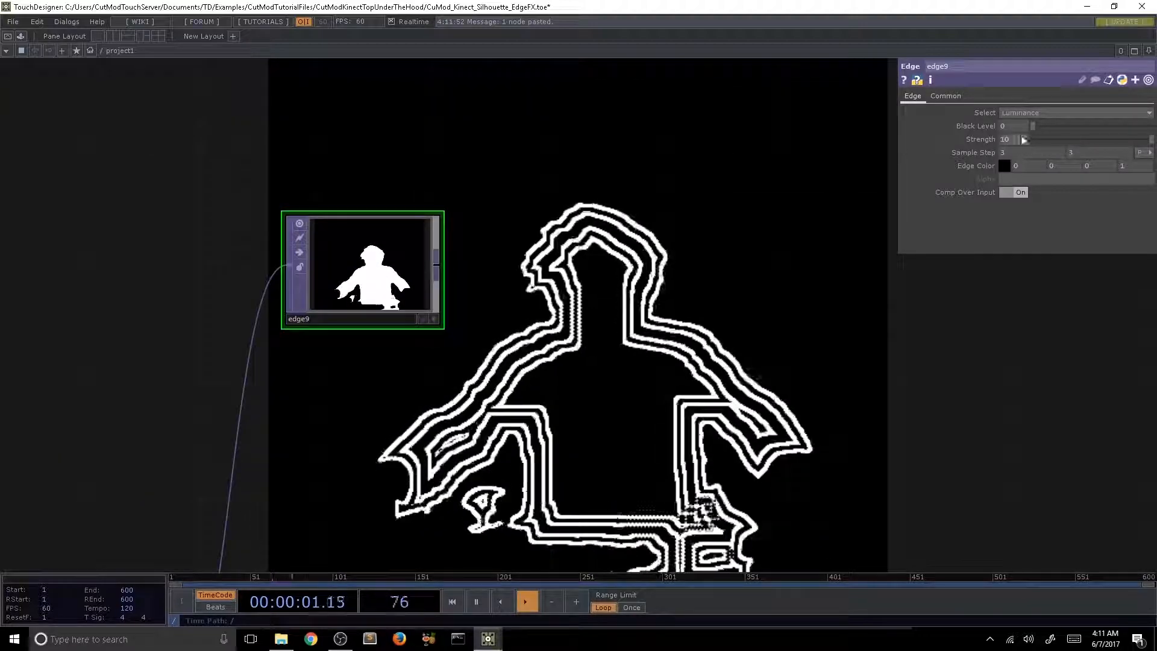
{"action": "left_click", "coordinate": [945, 96]}
{"action": "left_click_drag", "start_coordinate": [1019, 219], "coordinate": [856, 219]}
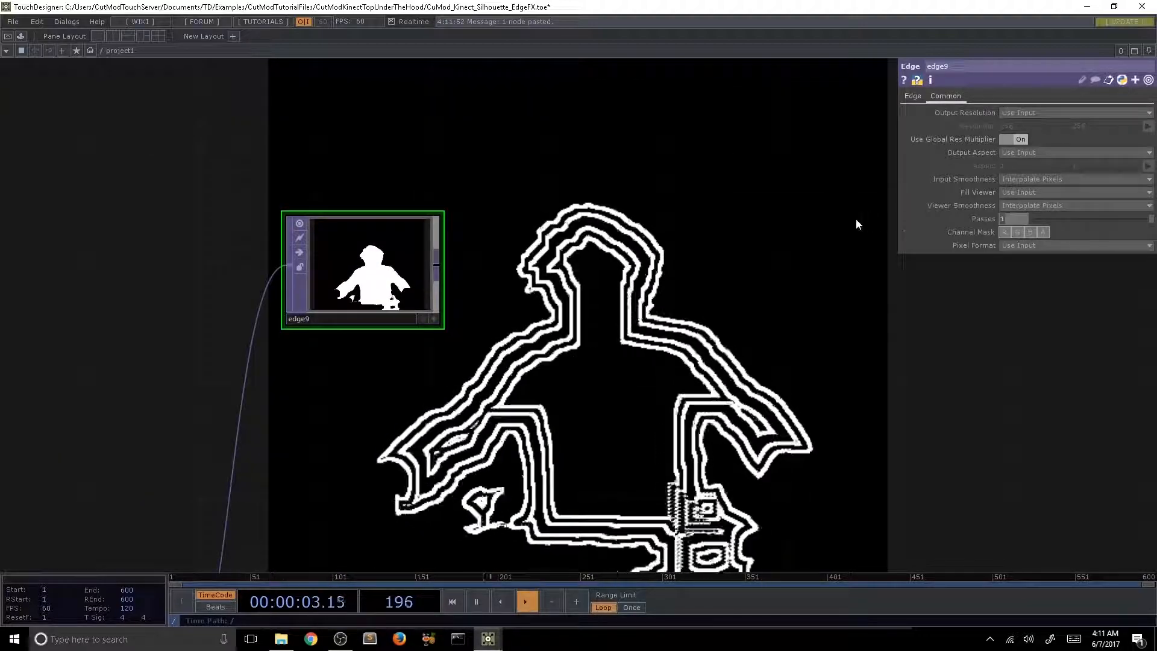
{"action": "type", "text": "3"}
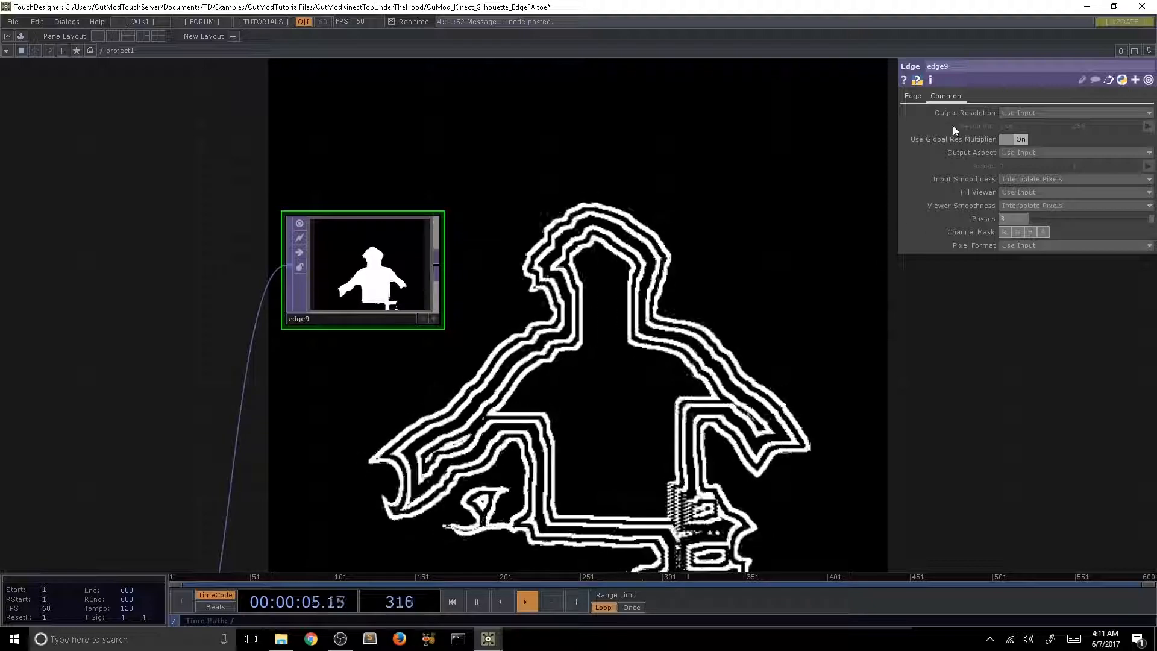
Step: Preview the copy's edge in red by setting the Edge Color's red value to 1, and restore it to 0
{"action": "left_click", "coordinate": [914, 95]}
{"action": "middle_click_drag", "start_coordinate": [1023, 153], "coordinate": [1046, 159]}
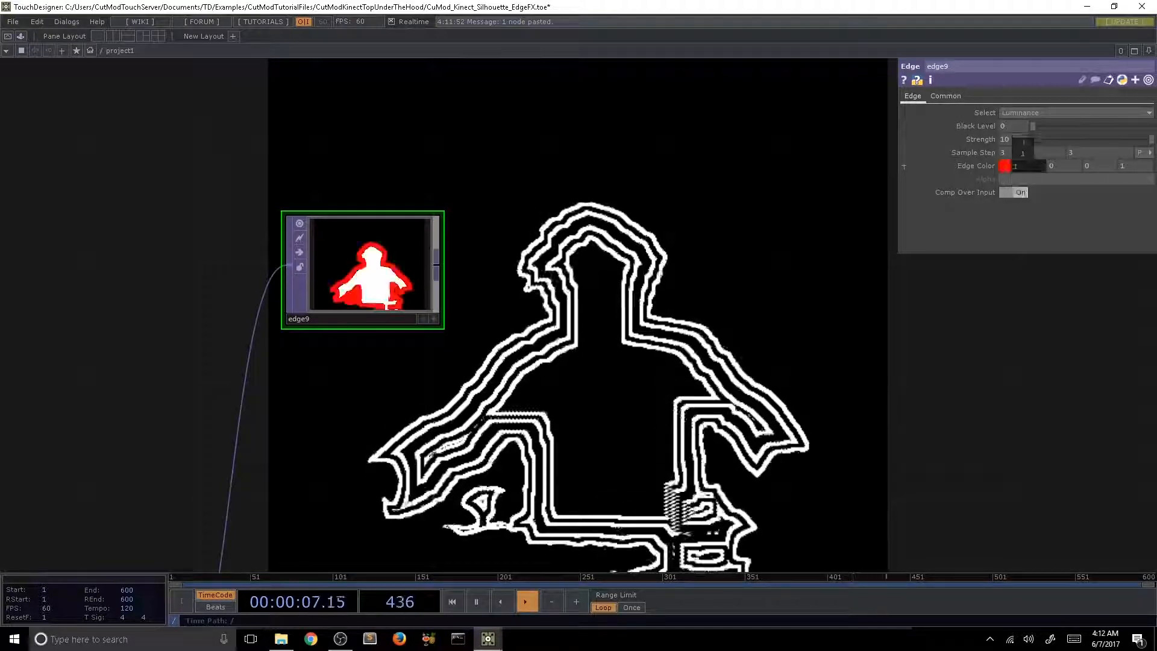
{"action": "left_click_drag", "start_coordinate": [1032, 165], "coordinate": [979, 168]}
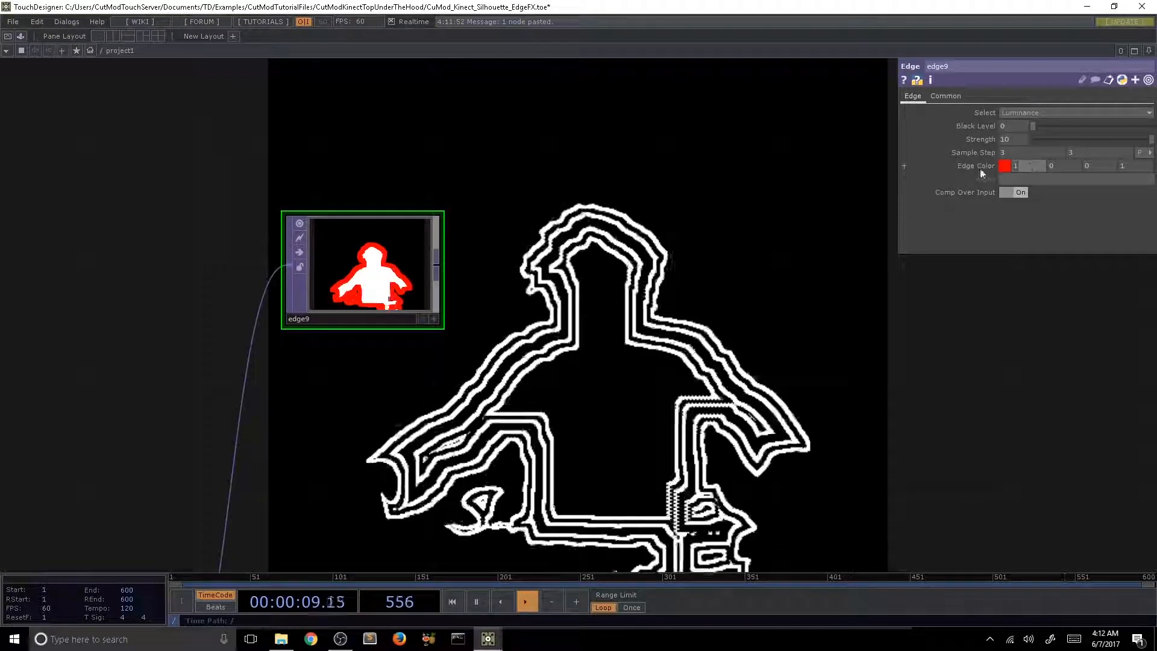
{"action": "type", "text": "0"}
Step: Delete the test Edge node placed above the main row
{"action": "scroll", "coordinate": [536, 412], "scroll_direction": "down", "scroll_amount": 5}
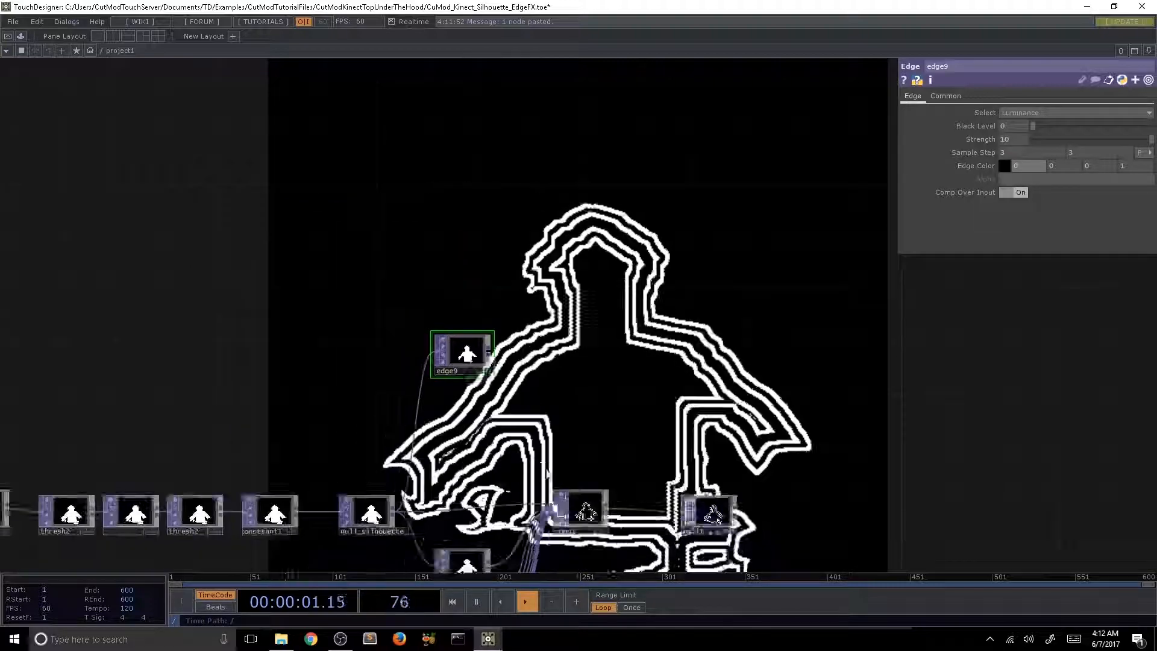
{"action": "left_click_drag", "start_coordinate": [386, 379], "coordinate": [342, 277]}
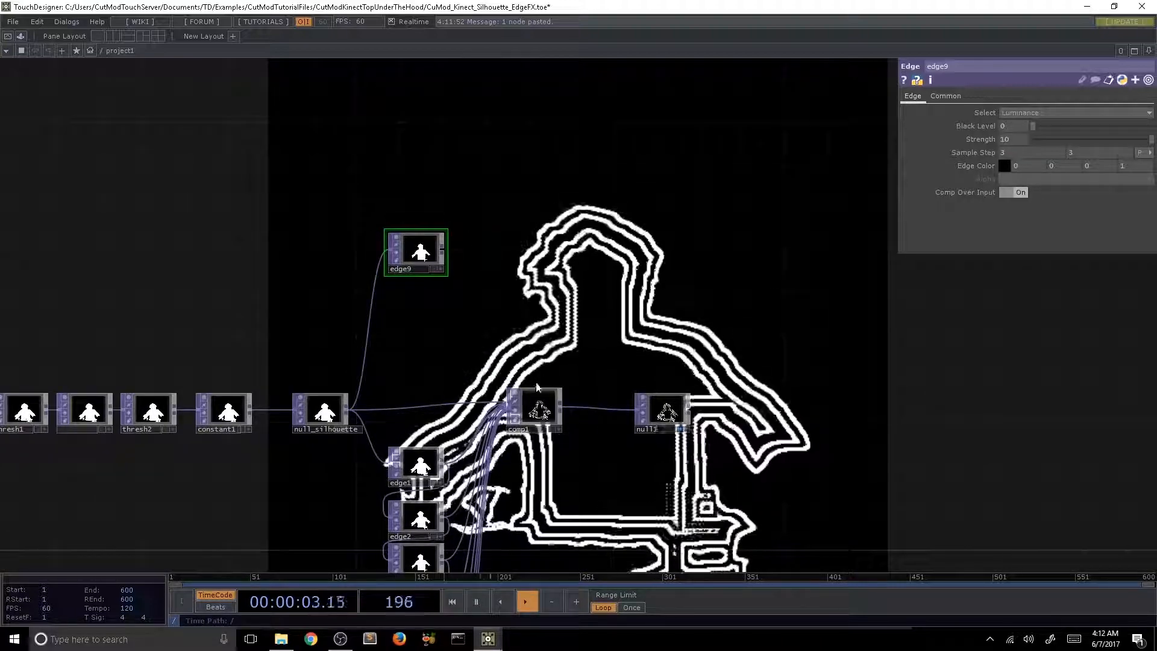
{"action": "left_click", "coordinate": [538, 410]}
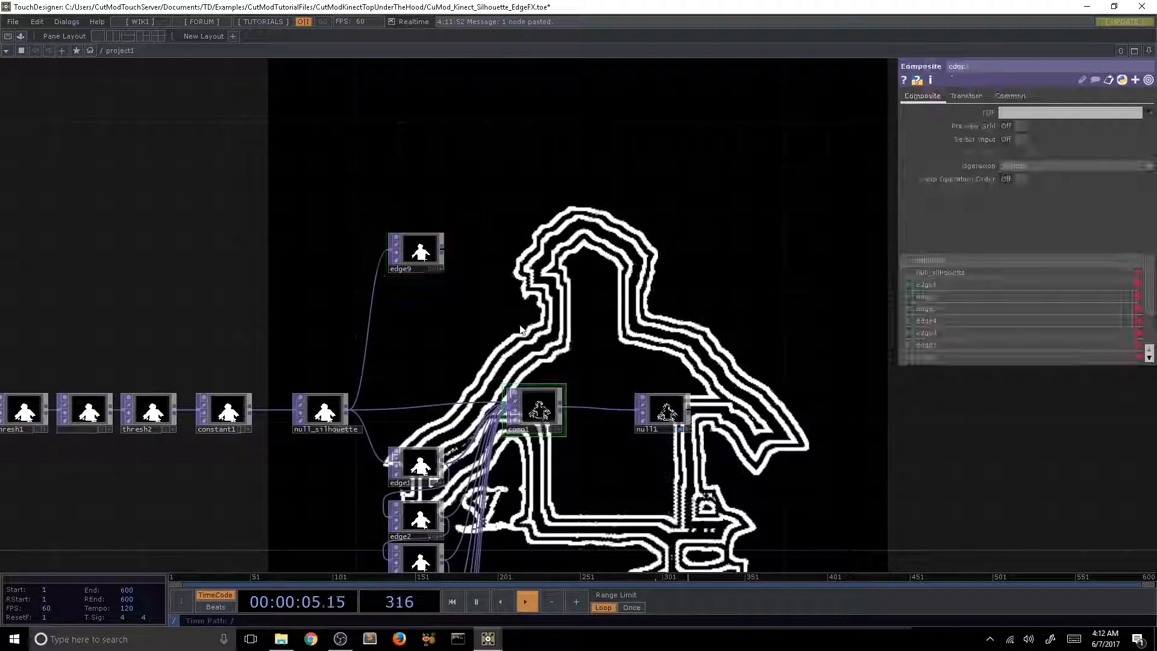
{"action": "right_click_drag", "start_coordinate": [524, 325], "coordinate": [394, 219]}
{"action": "key", "text": "Delete"}
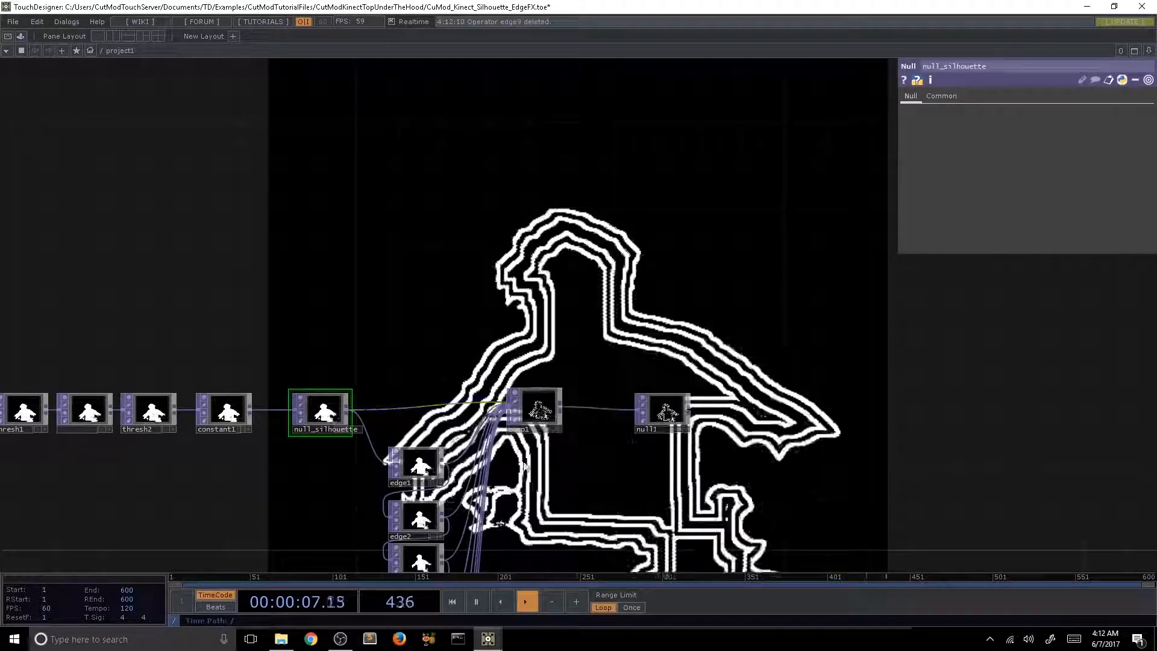
Step: Duplicate edge4 through edge8 as five more Edge nodes below the chain
{"action": "left_click_drag", "start_coordinate": [561, 449], "coordinate": [518, 173]}
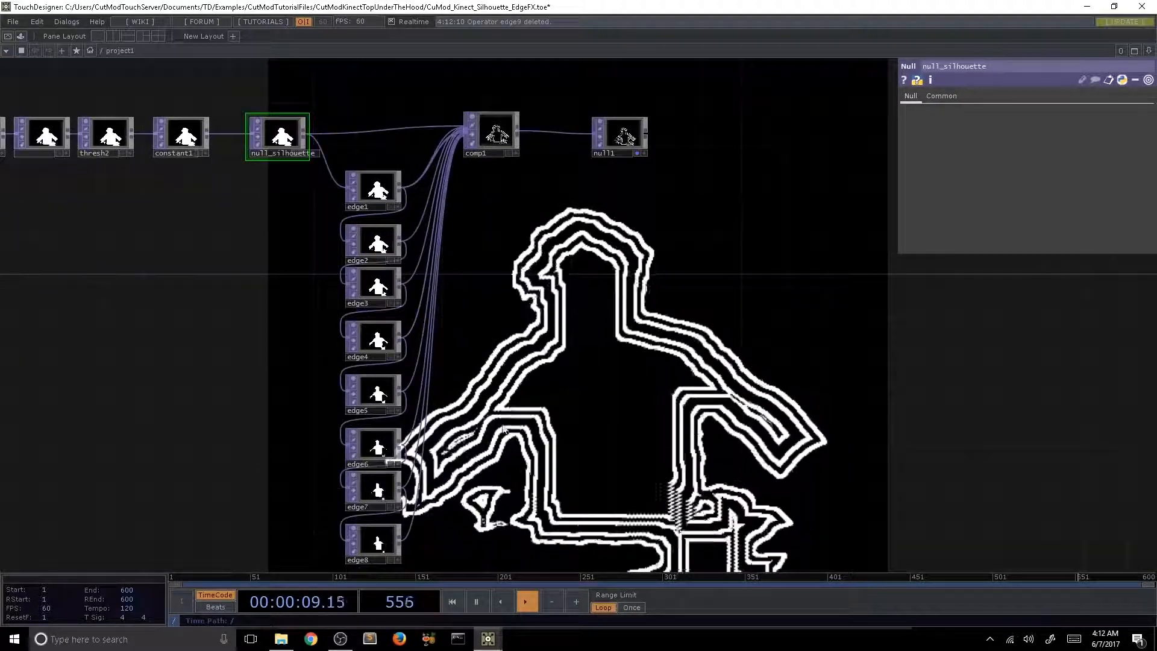
{"action": "left_click_drag", "start_coordinate": [542, 452], "coordinate": [546, 338]}
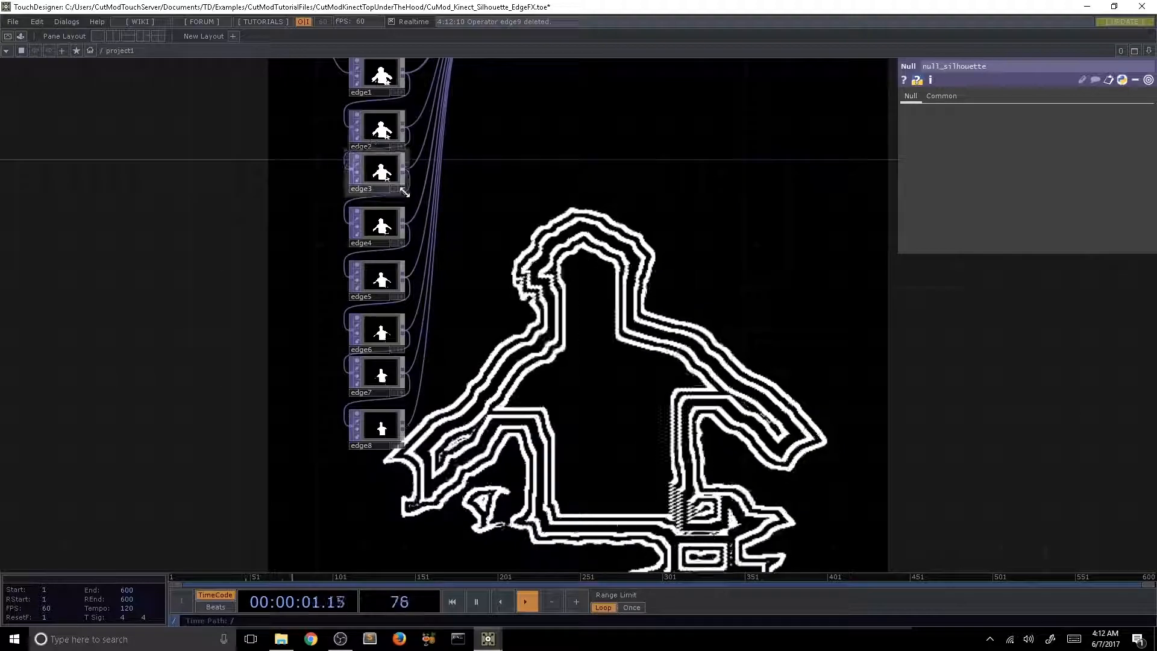
{"action": "left_click_drag", "start_coordinate": [579, 266], "coordinate": [561, 366]}
{"action": "left_click_drag", "start_coordinate": [444, 529], "coordinate": [312, 265]}
{"action": "key", "text": "ctrl+c"}
{"action": "key", "text": "ctrl+v"}
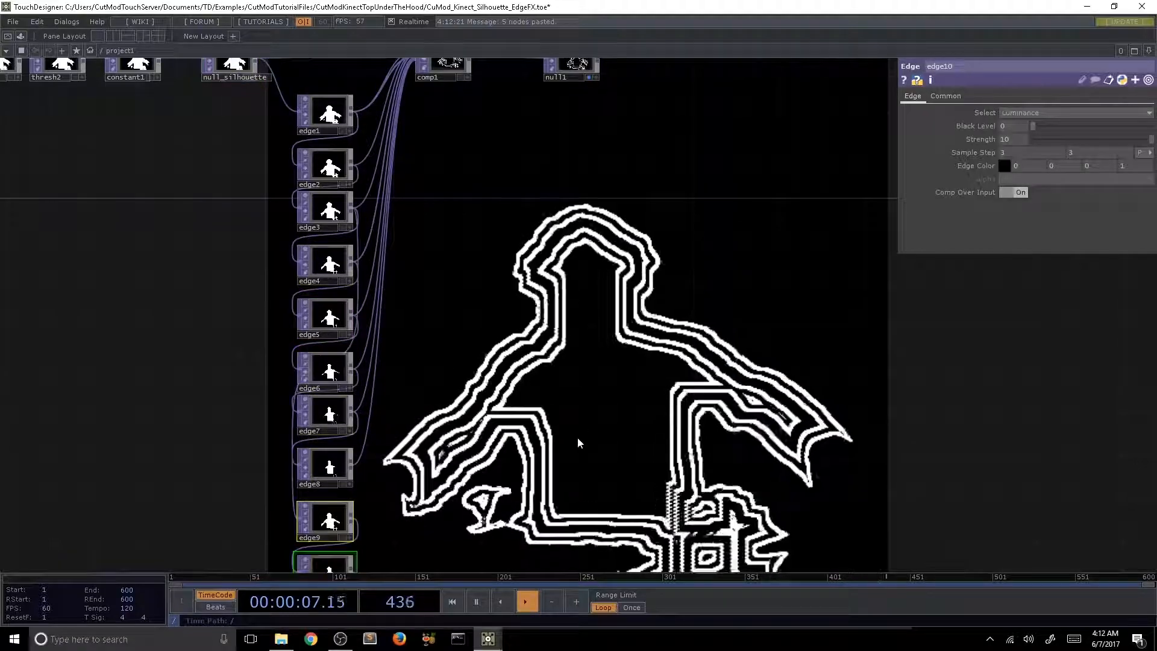
Step: Connect edge8 into edge9 to continue the chain, and wire edge9 through edge13 to comp1
{"action": "left_click_drag", "start_coordinate": [577, 437], "coordinate": [555, 233]}
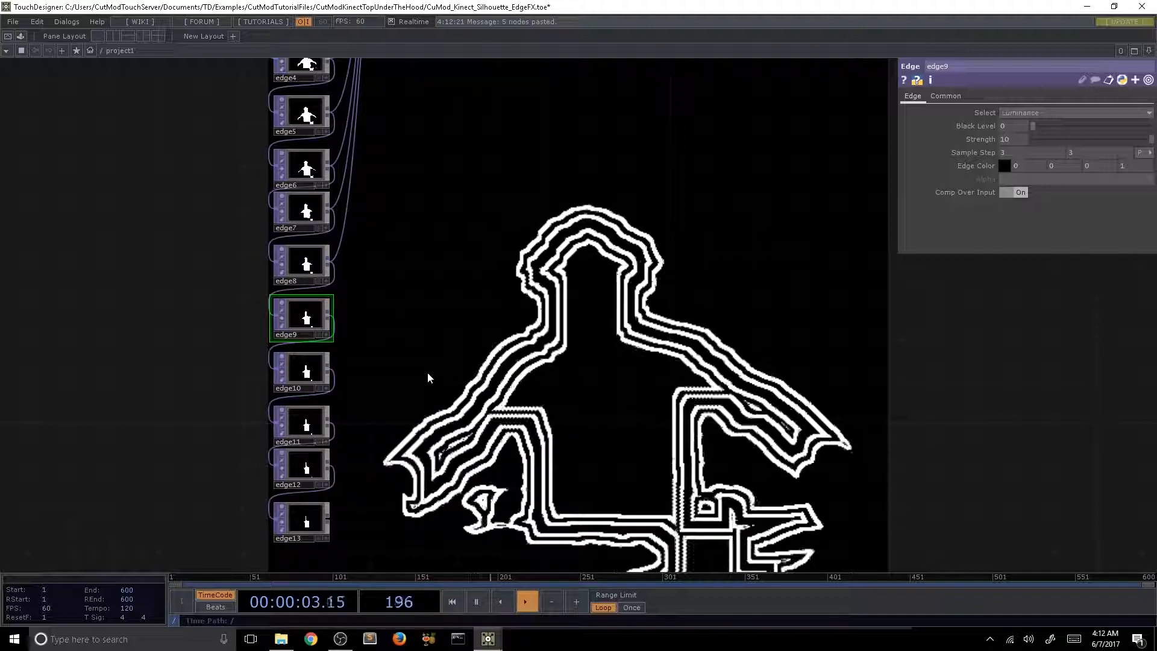
{"action": "scroll", "coordinate": [428, 377], "scroll_direction": "down", "scroll_amount": 2}
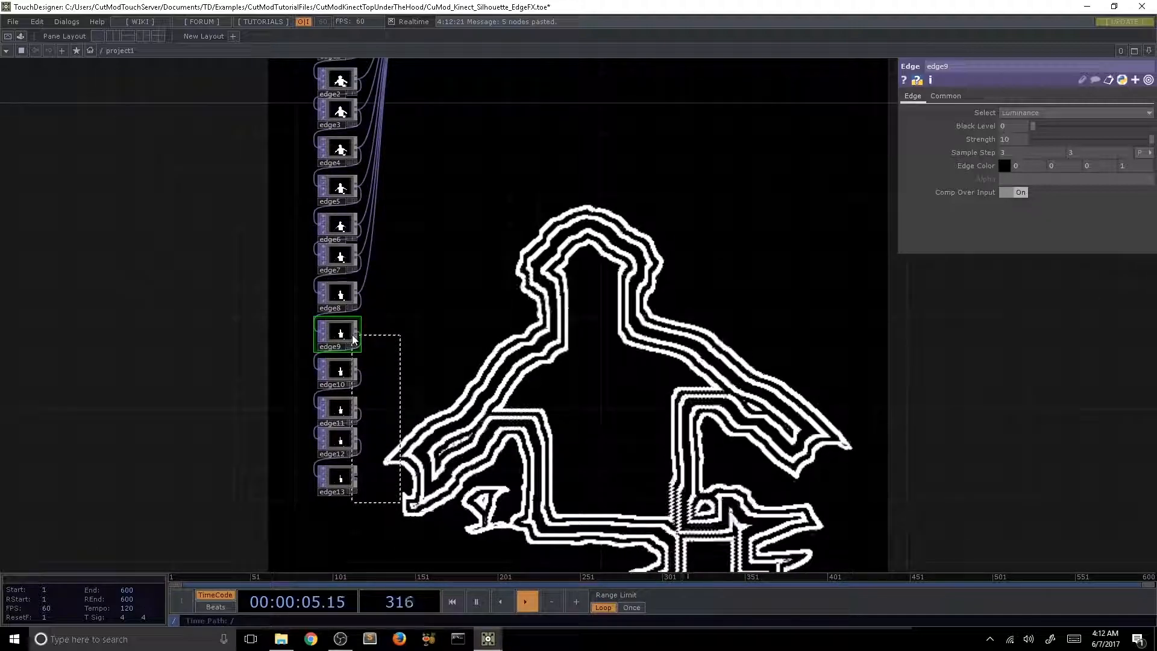
{"action": "left_click_drag", "start_coordinate": [415, 372], "coordinate": [329, 446]}
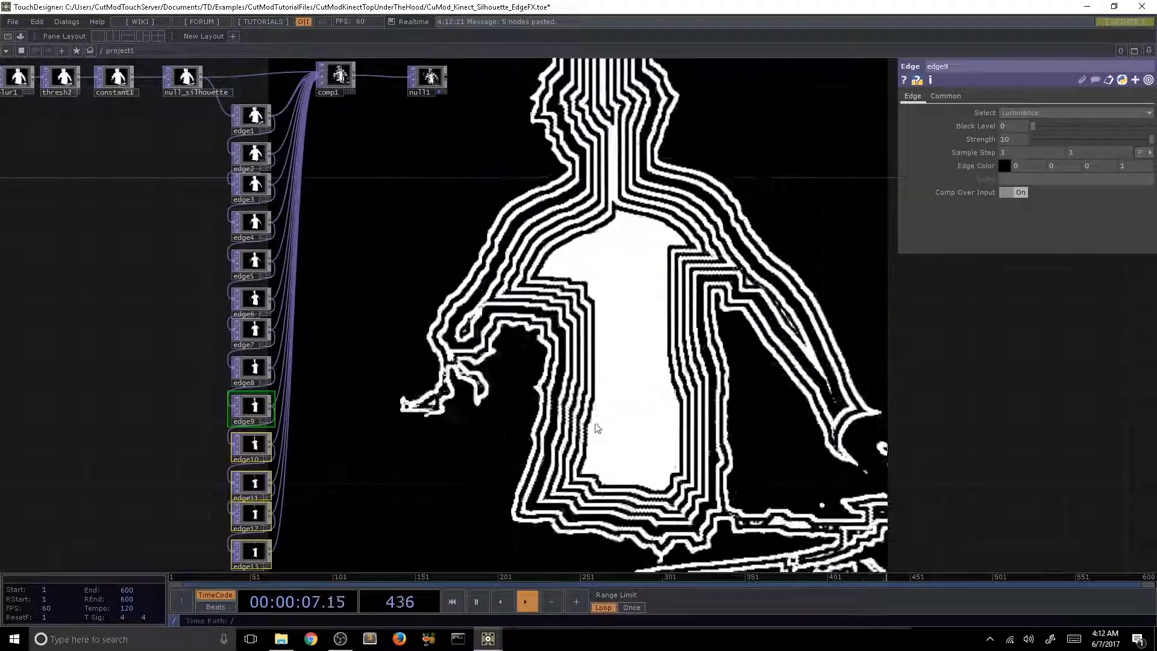
Step: Try the Inside Luminance and Difference operations on the comp1 Composite node
{"action": "left_click", "coordinate": [337, 76]}
{"action": "left_click", "coordinate": [1073, 166]}
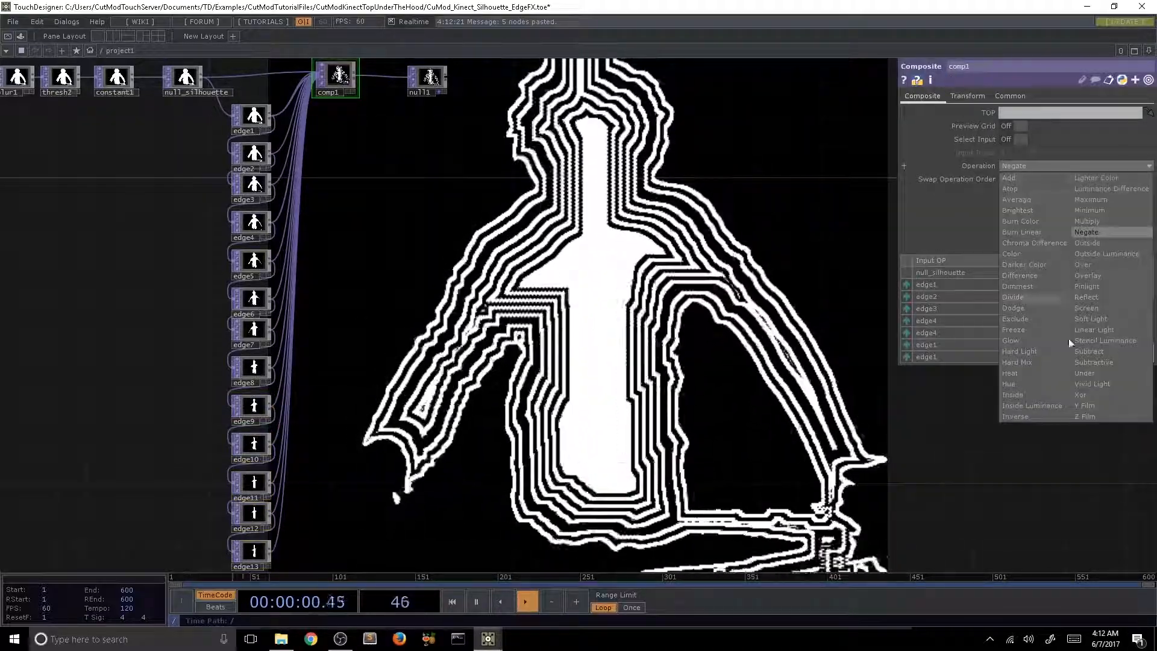
{"action": "left_click", "coordinate": [1050, 406]}
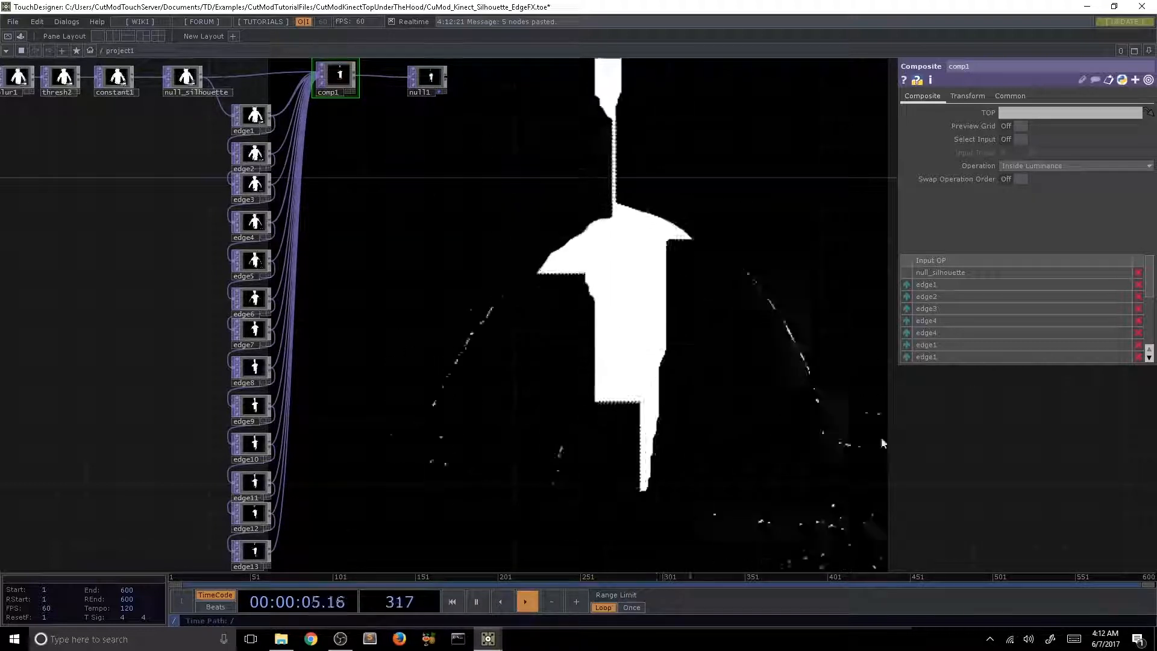
{"action": "left_click", "coordinate": [1040, 166]}
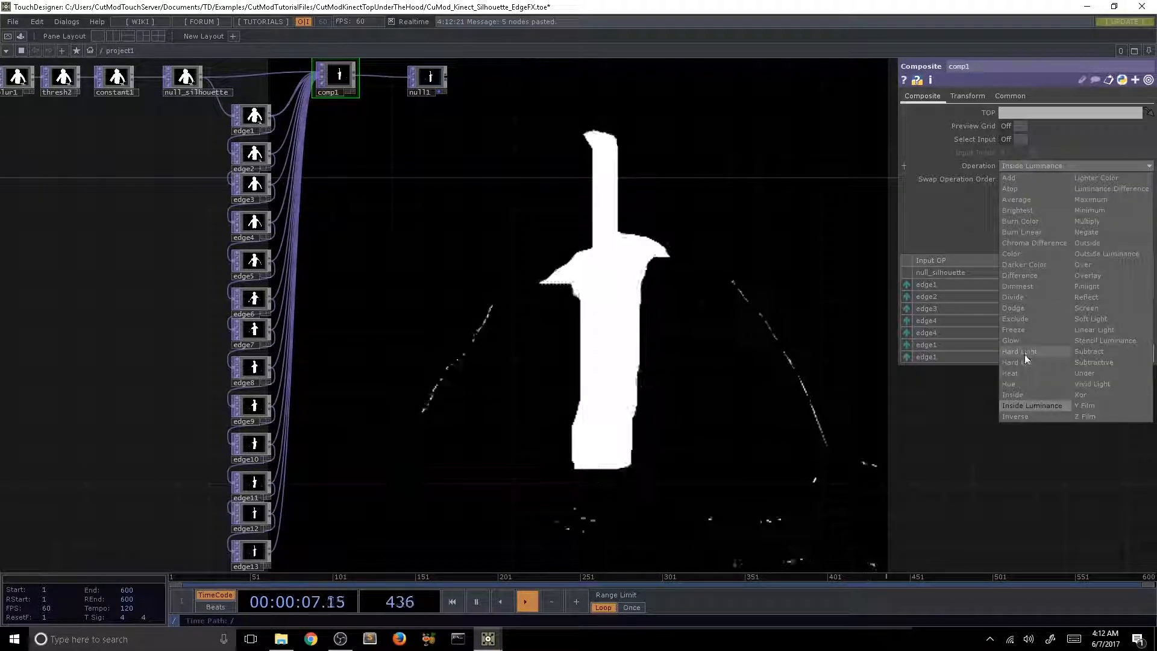
{"action": "left_click", "coordinate": [1032, 273]}
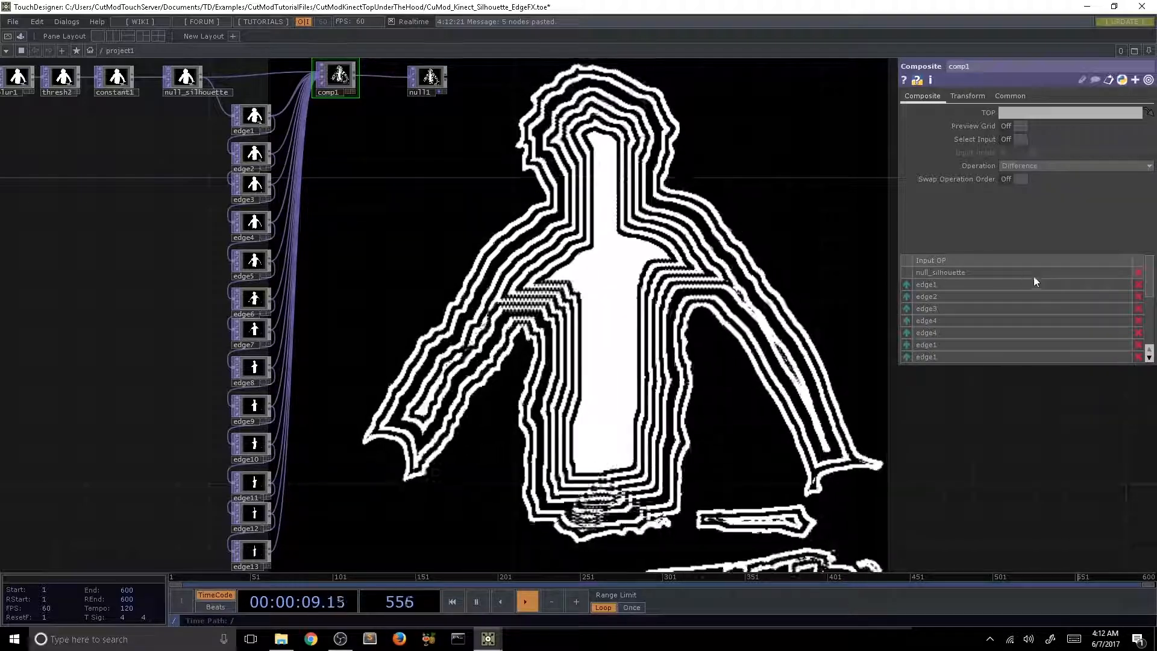
Step: Try Xor and Vivid Light as comp1's operation, and return it to Negate
{"action": "left_click", "coordinate": [1044, 165]}
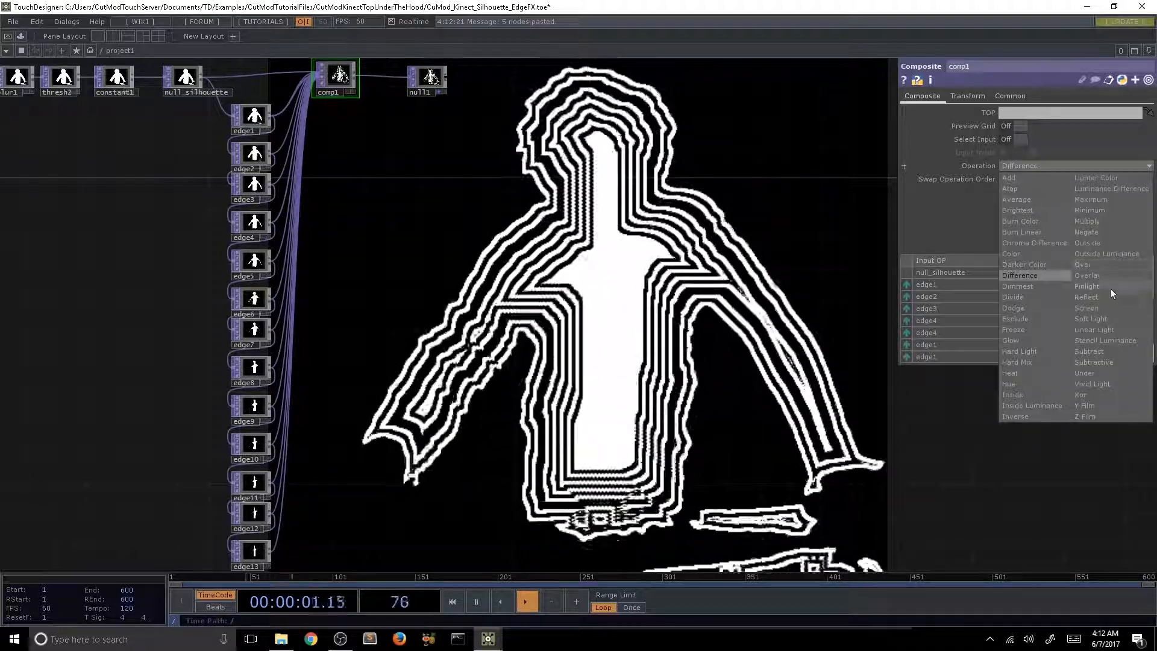
{"action": "left_click", "coordinate": [1096, 392]}
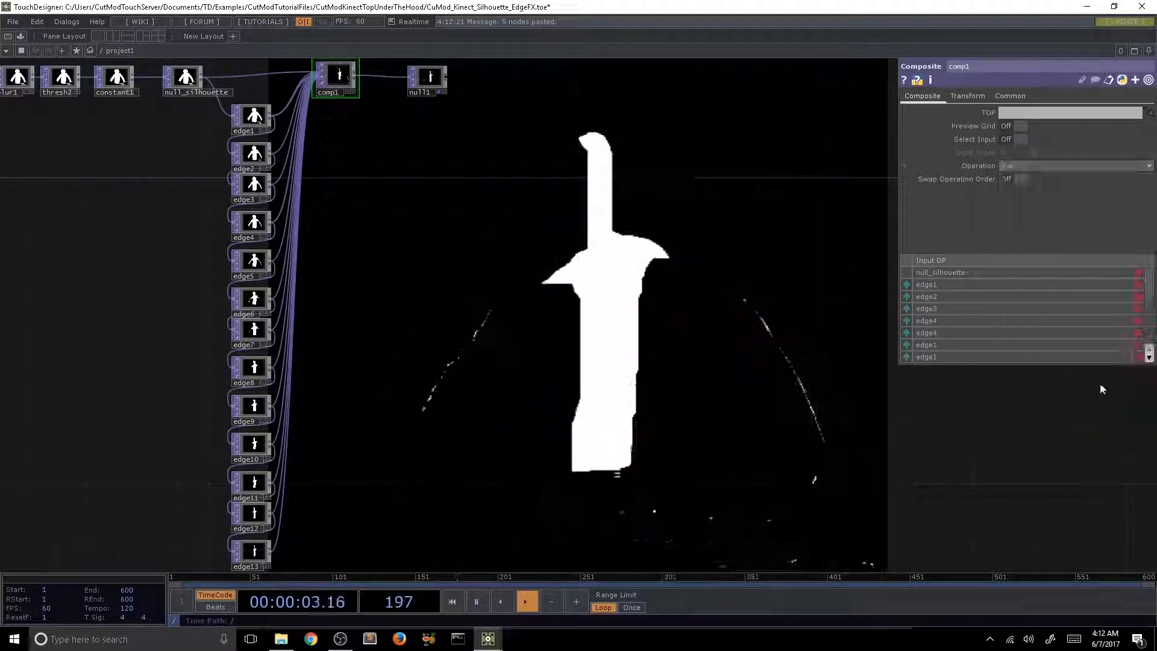
{"action": "left_click", "coordinate": [1072, 165]}
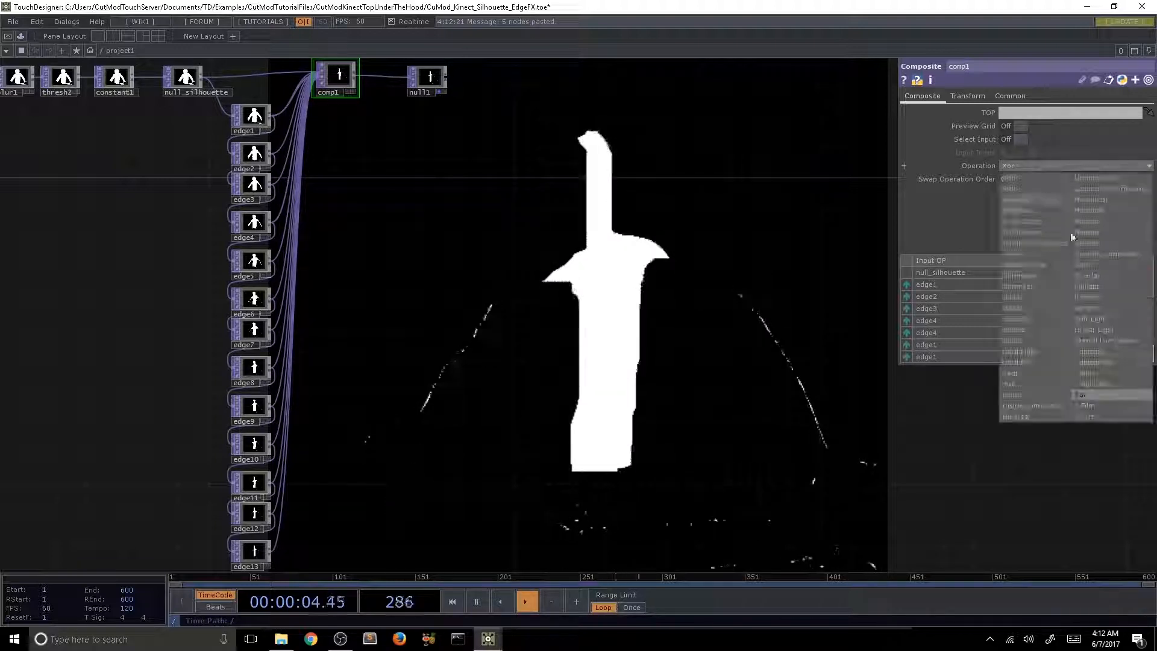
{"action": "left_click", "coordinate": [1088, 384]}
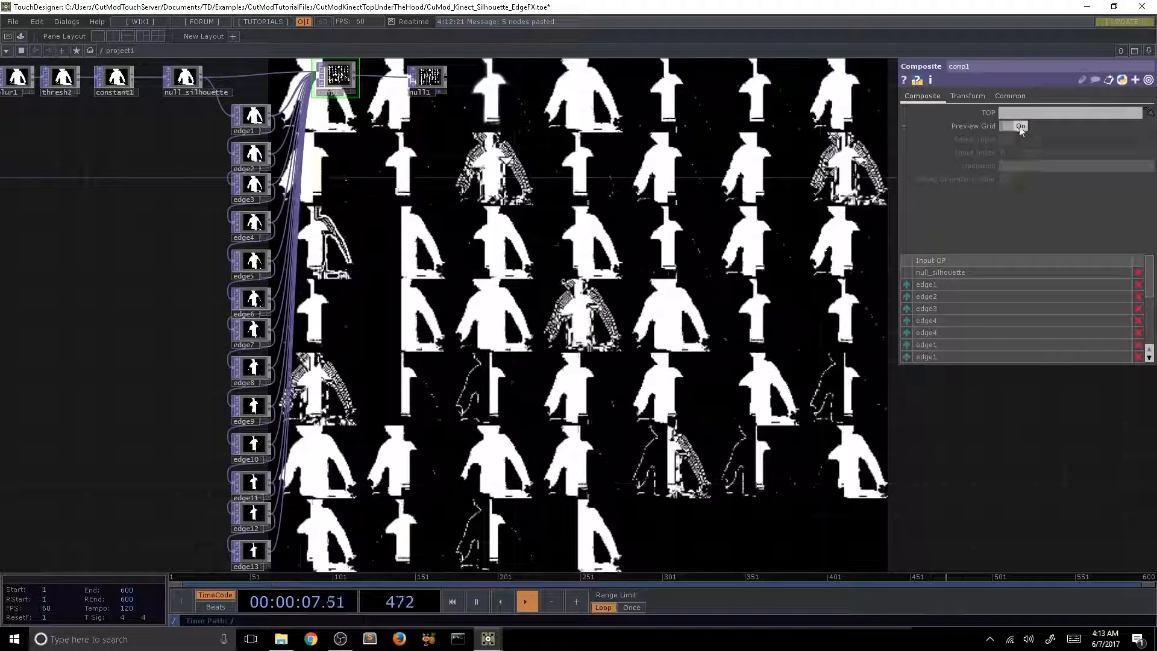
{"action": "left_click", "coordinate": [1022, 165]}
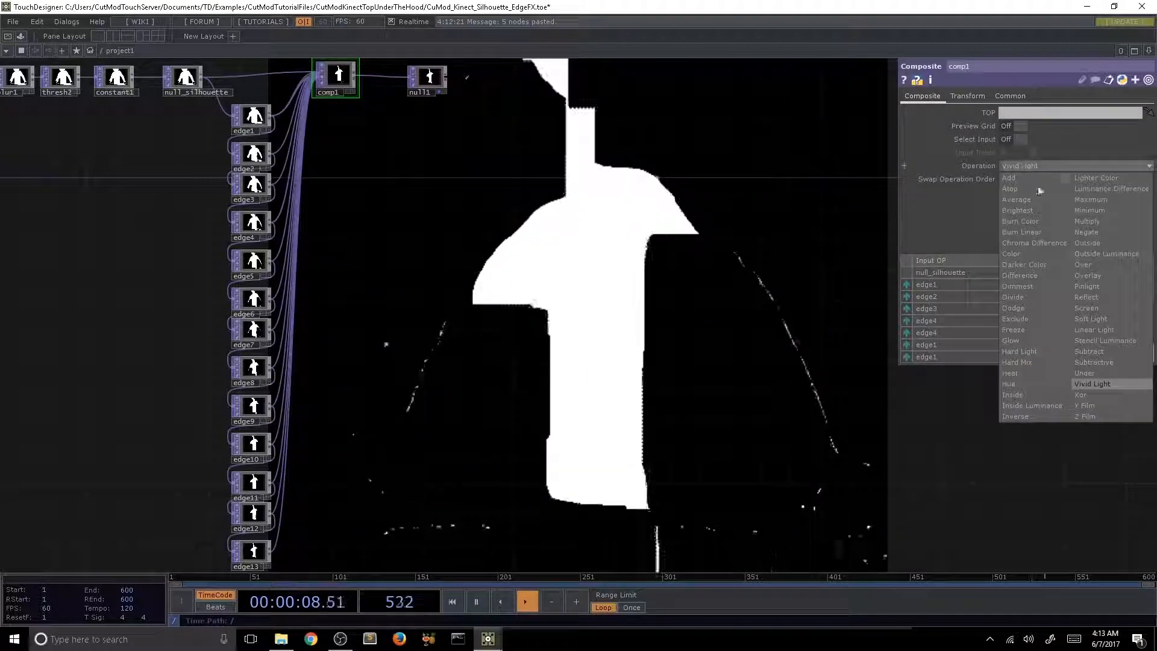
{"action": "left_click", "coordinate": [1097, 233]}
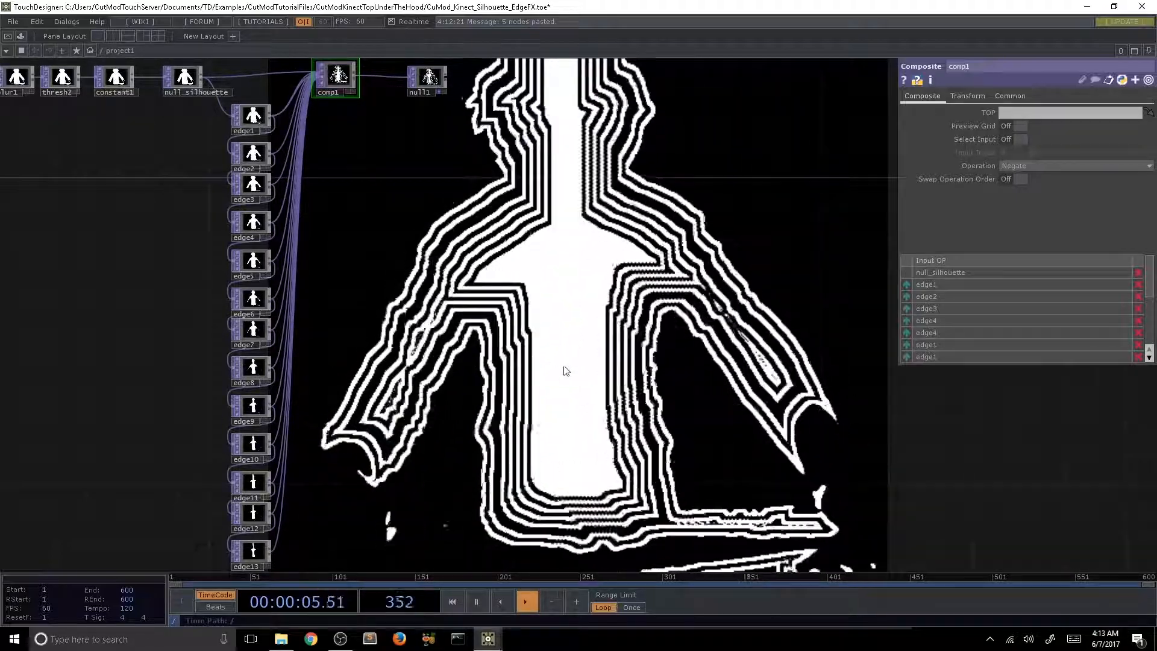
Step: Move the null1 node slightly closer to comp1 in the network
{"action": "left_click_drag", "start_coordinate": [573, 312], "coordinate": [617, 369]}
{"action": "scroll", "coordinate": [618, 369], "scroll_direction": "down", "scroll_amount": 2}
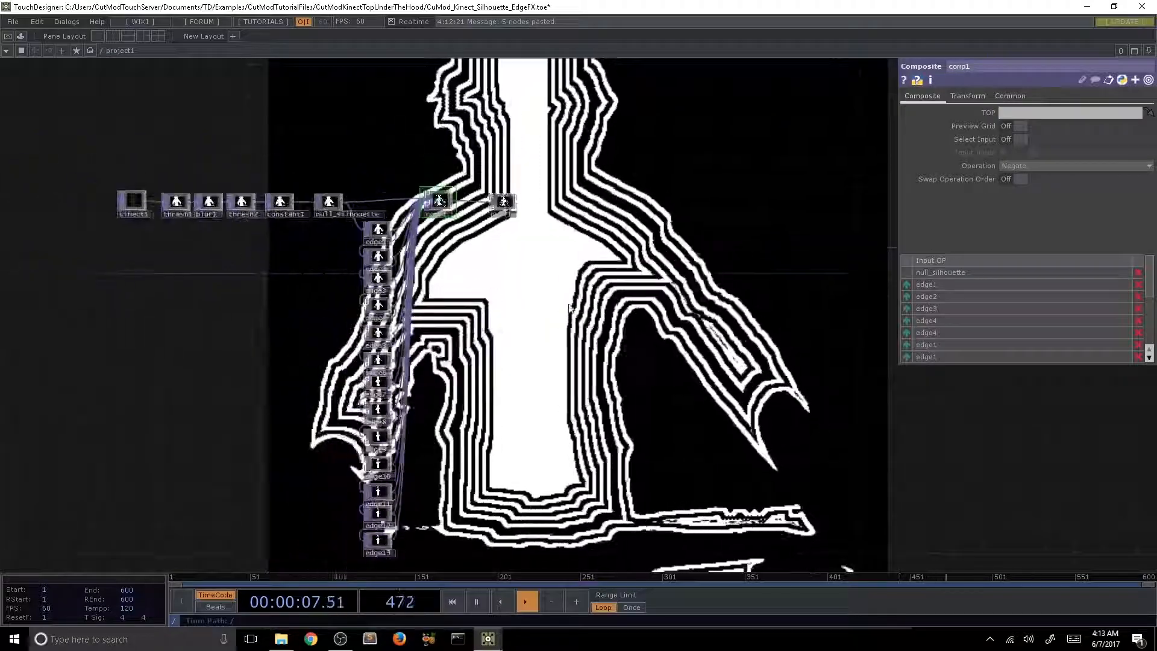
{"action": "scroll", "coordinate": [568, 340], "scroll_direction": "down", "scroll_amount": 2}
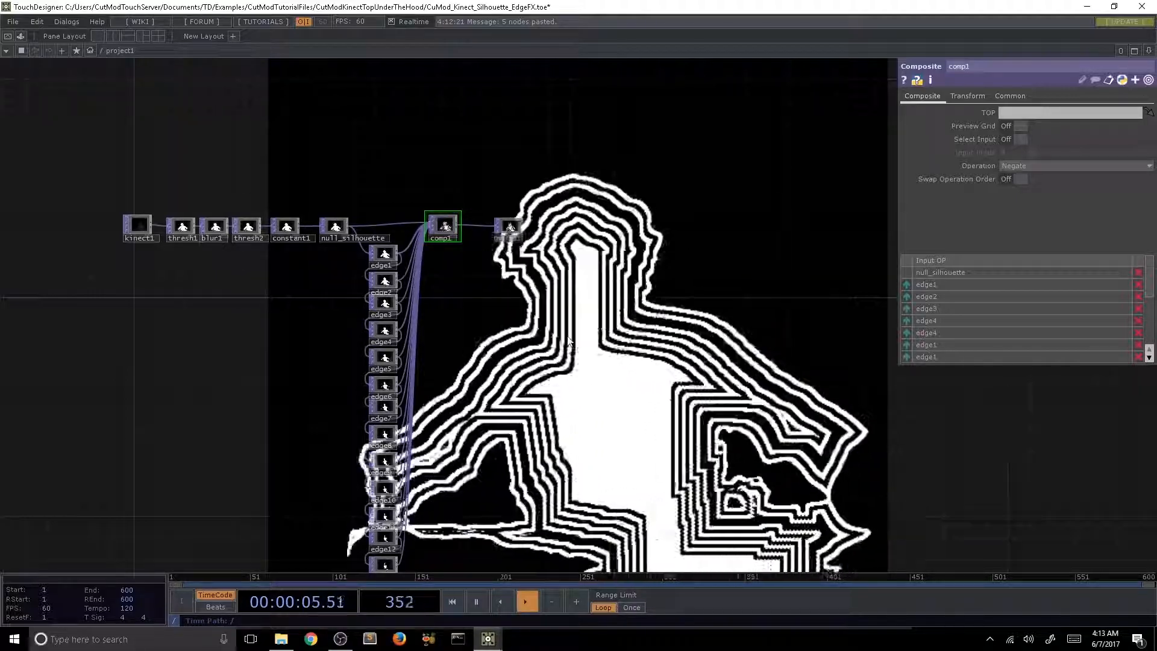
{"action": "left_click_drag", "start_coordinate": [561, 393], "coordinate": [578, 338]}
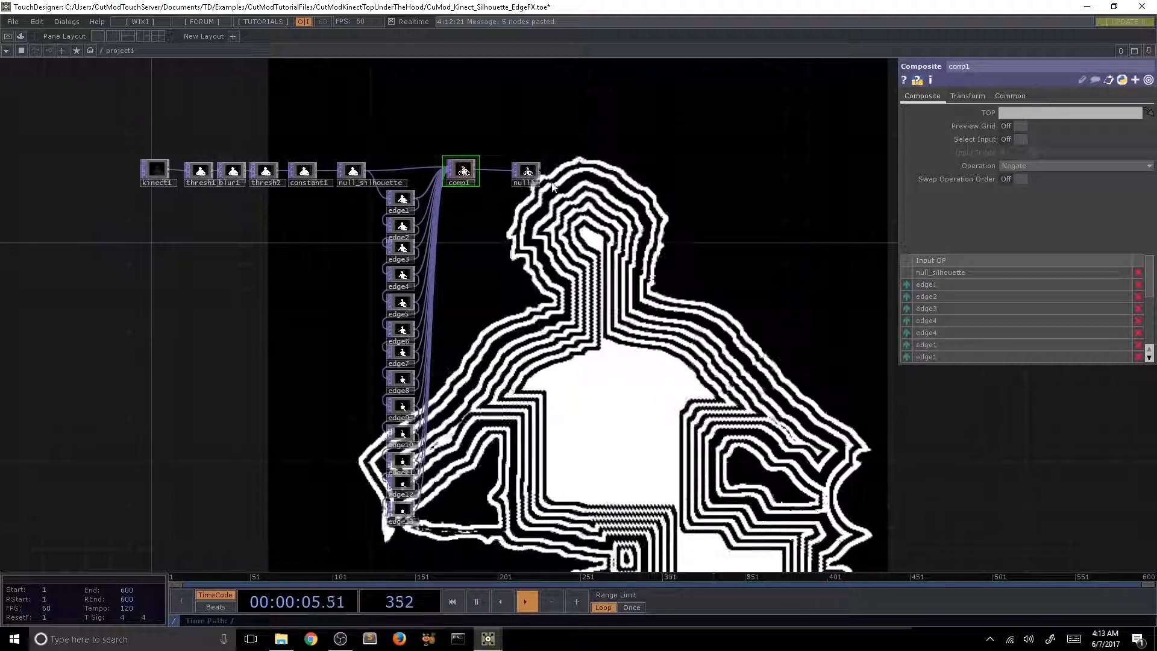
{"action": "left_click_drag", "start_coordinate": [528, 173], "coordinate": [514, 172]}
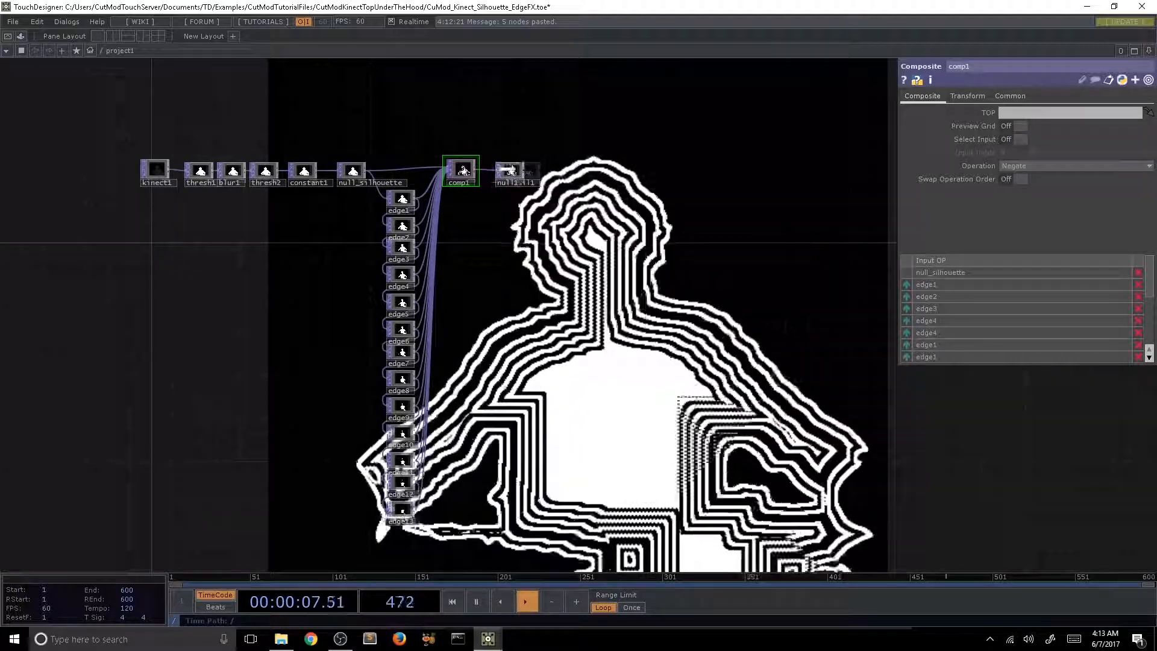